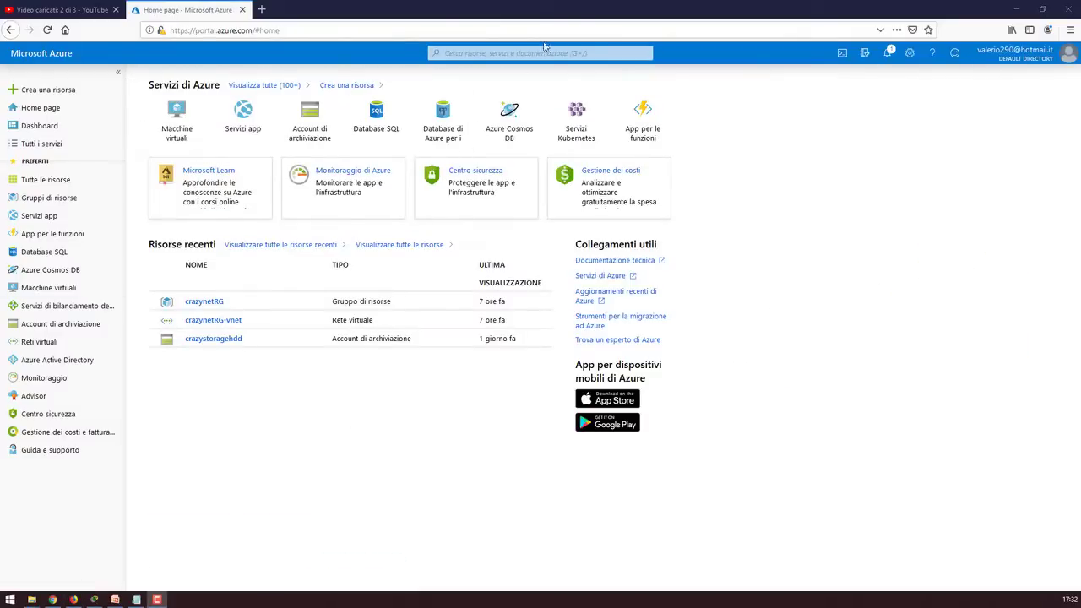
# Find the 3CX Phone System offer and start a VM from the Dev/Test, D-series preset
pyautogui.click(545, 49)
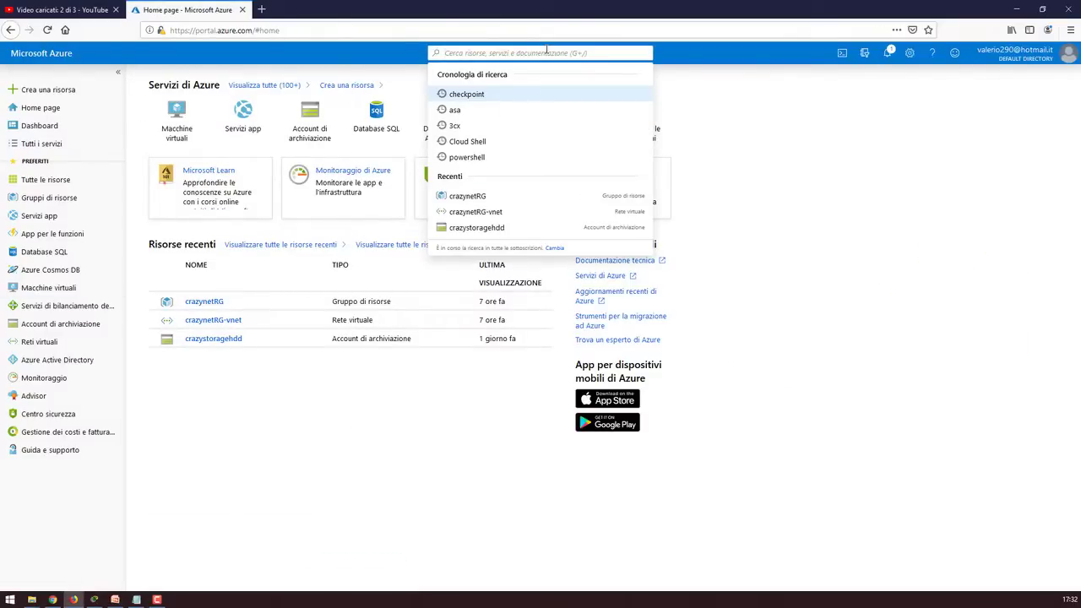
pyautogui.click(470, 125)
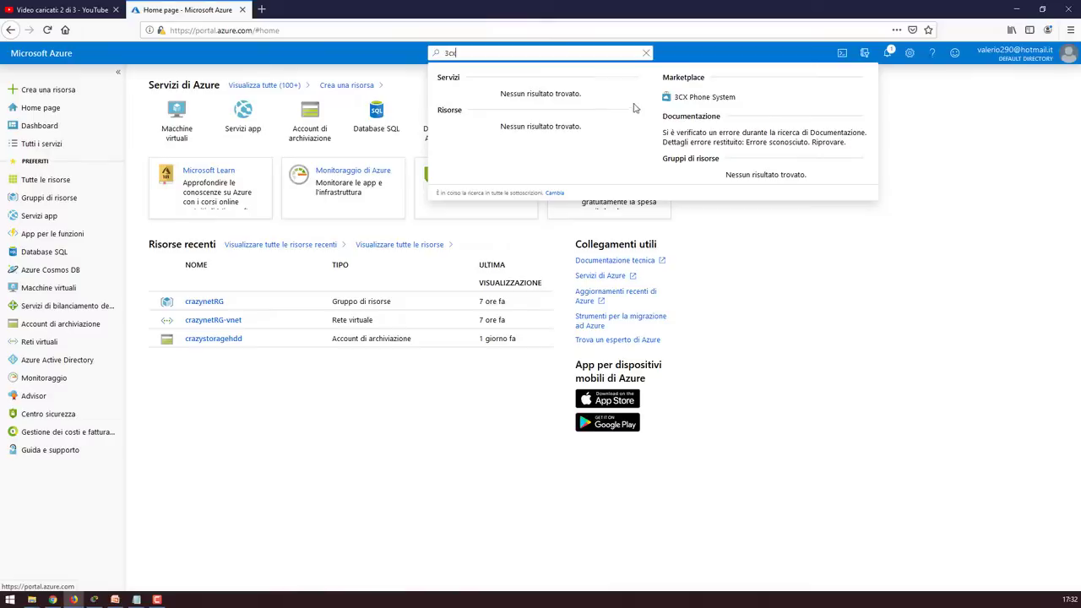
pyautogui.click(707, 97)
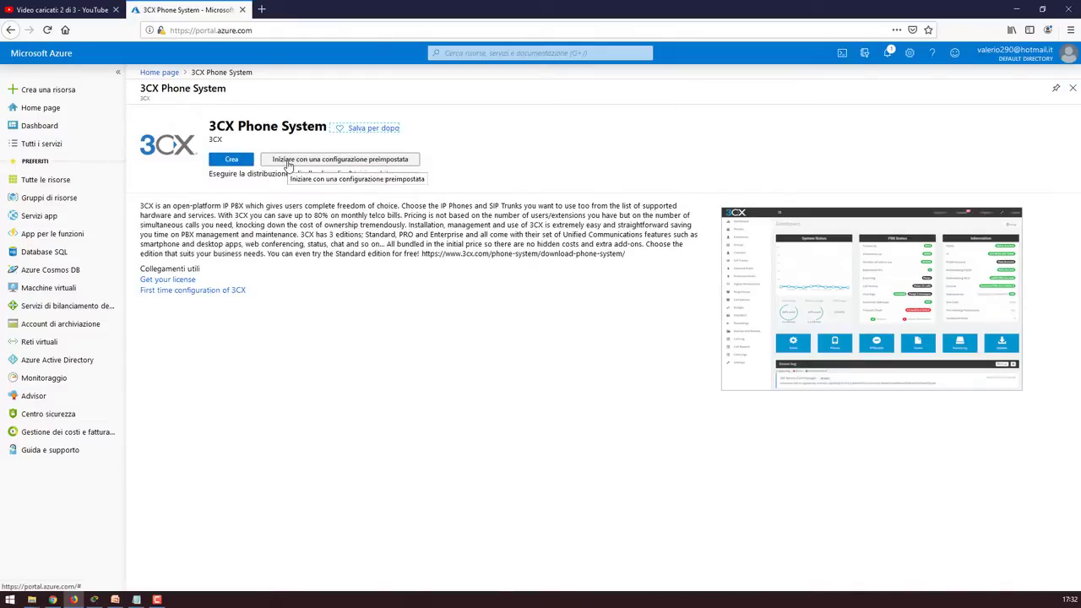
pyautogui.click(289, 165)
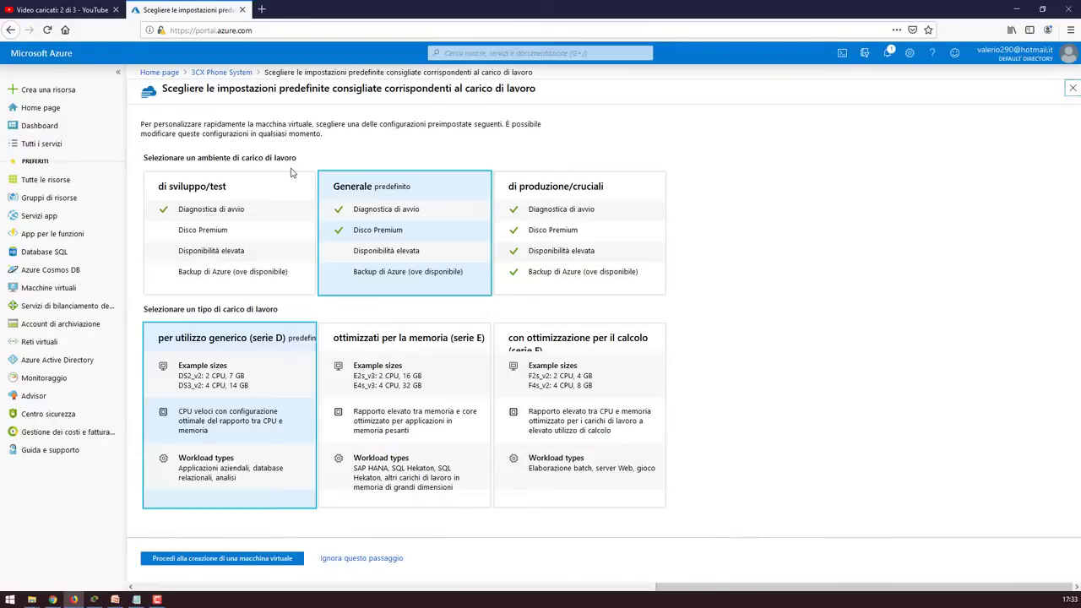
pyautogui.click(195, 224)
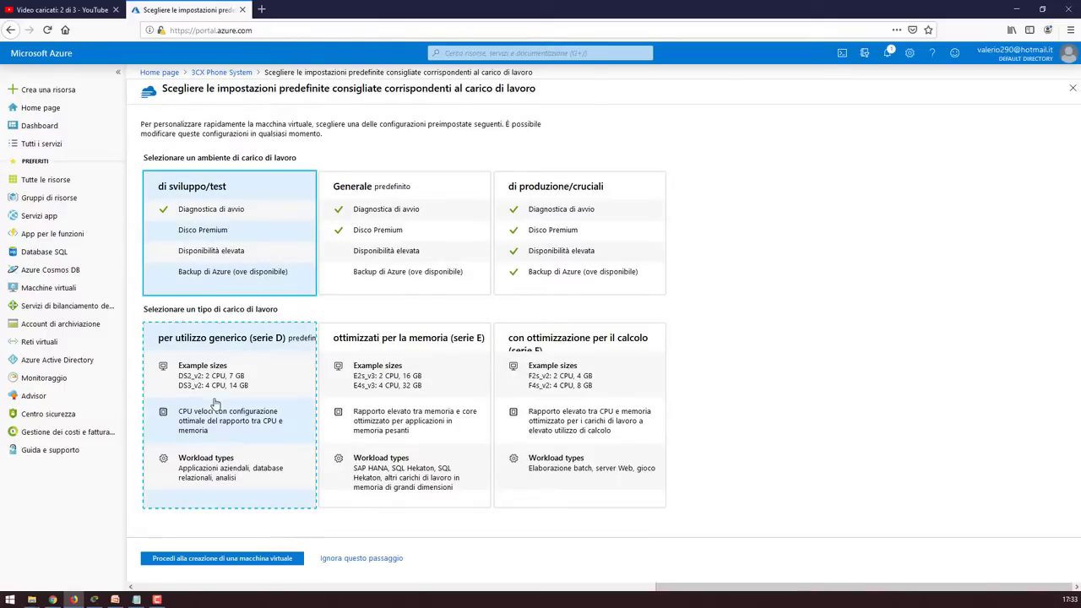
pyautogui.click(259, 561)
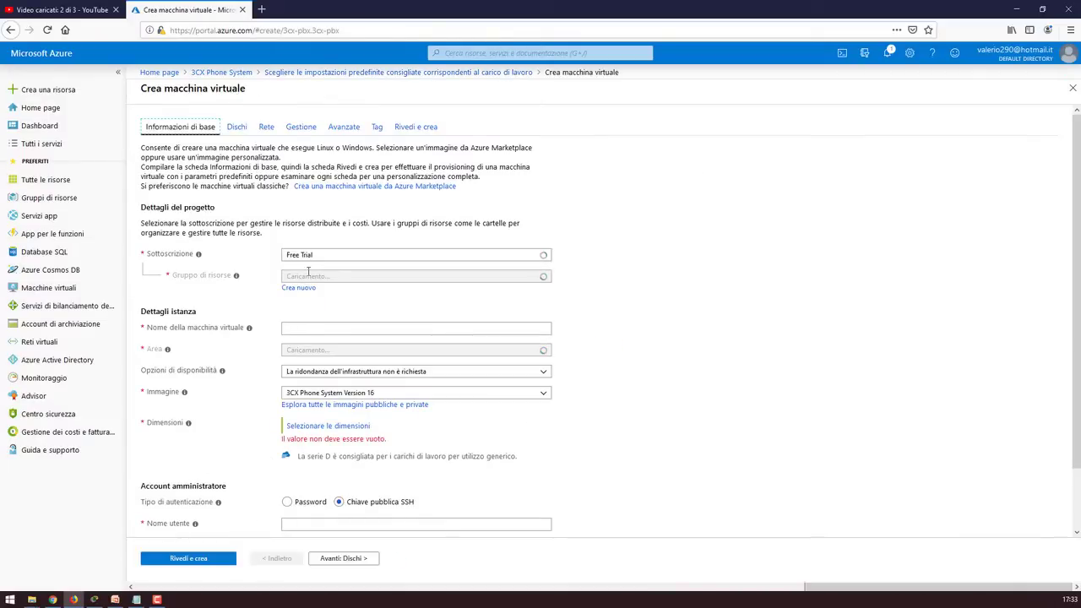
# Put the VM in resource group crazynetRG, name it 3CX, and set region Francia centrale
pyautogui.click(316, 277)
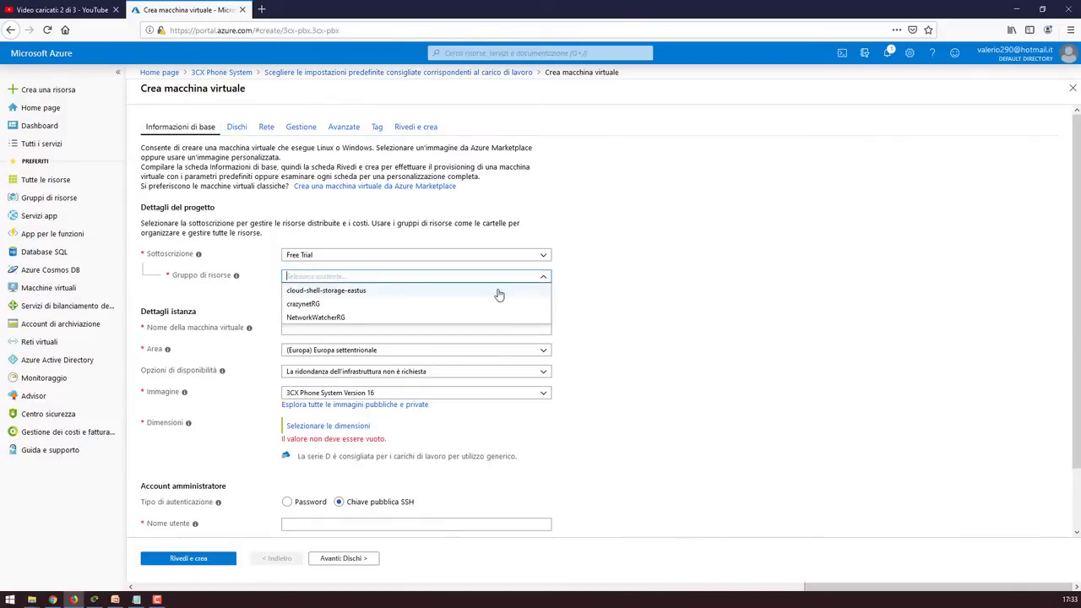
pyautogui.click(584, 336)
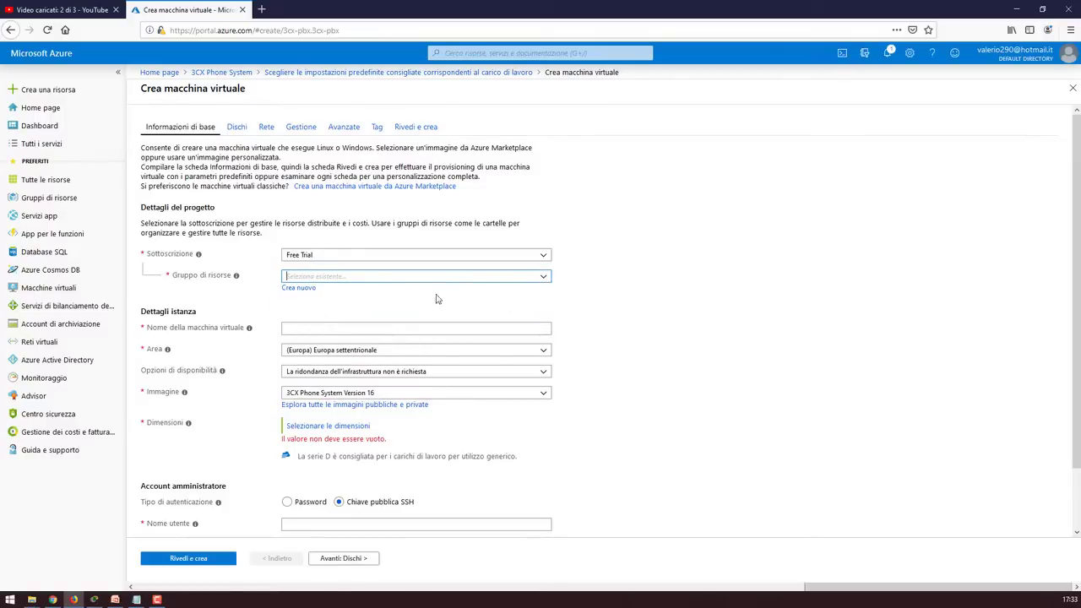
pyautogui.click(525, 277)
pyautogui.click(346, 306)
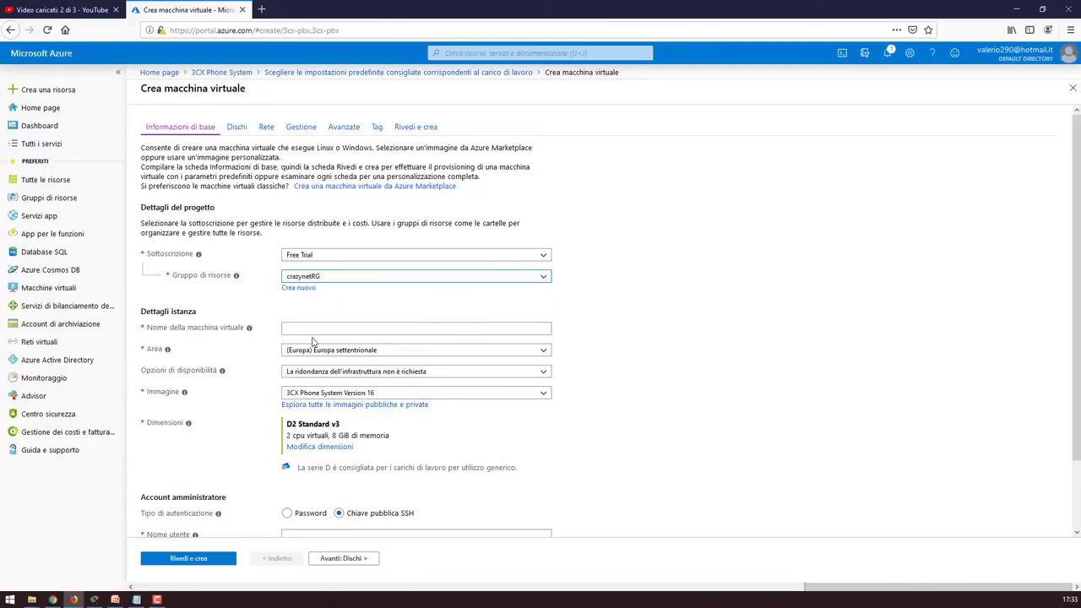
pyautogui.click(321, 326)
pyautogui.write('3')
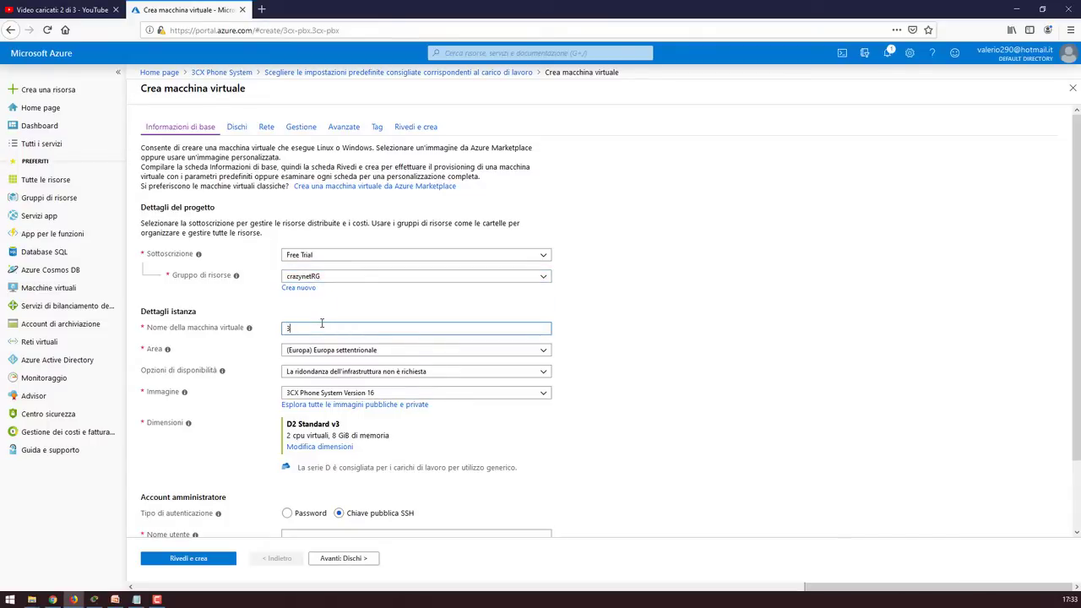
pyautogui.write('c')
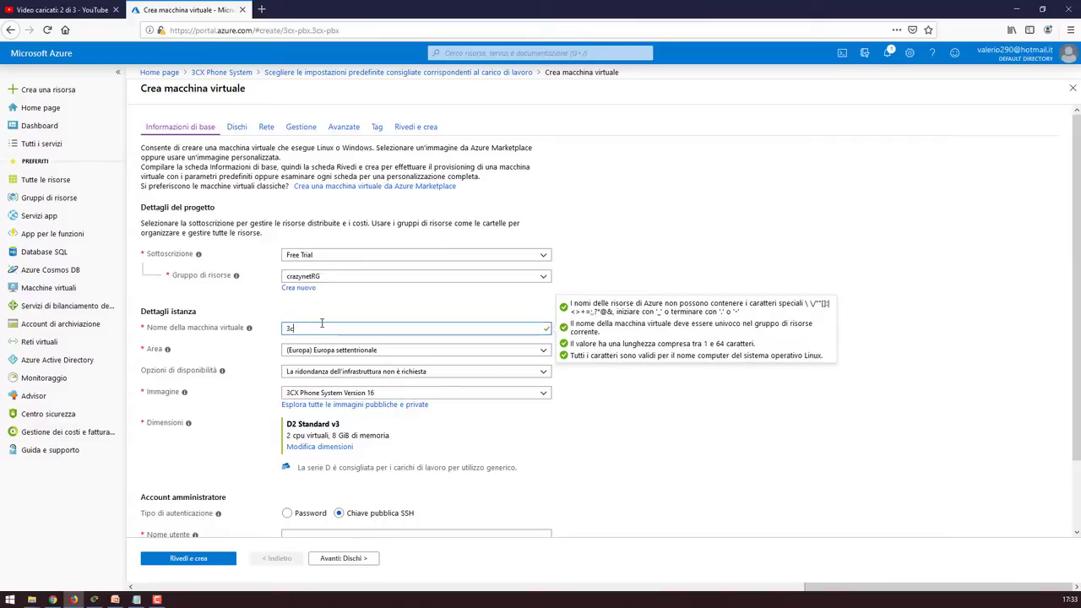
pyautogui.write('CX')
pyautogui.click(378, 362)
pyautogui.click(380, 351)
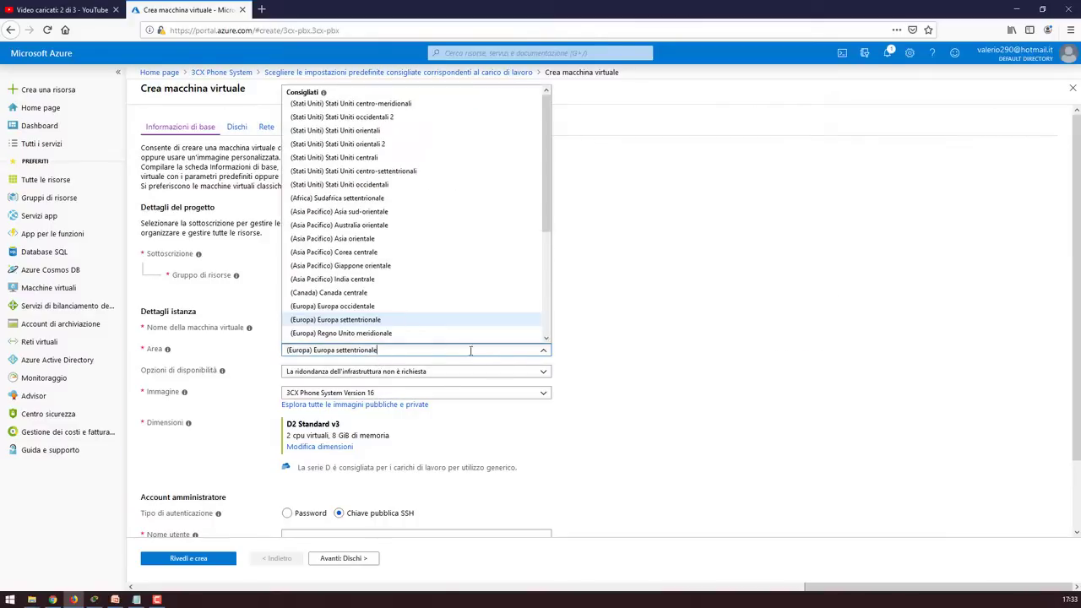
pyautogui.scroll(-2, 445, 289)
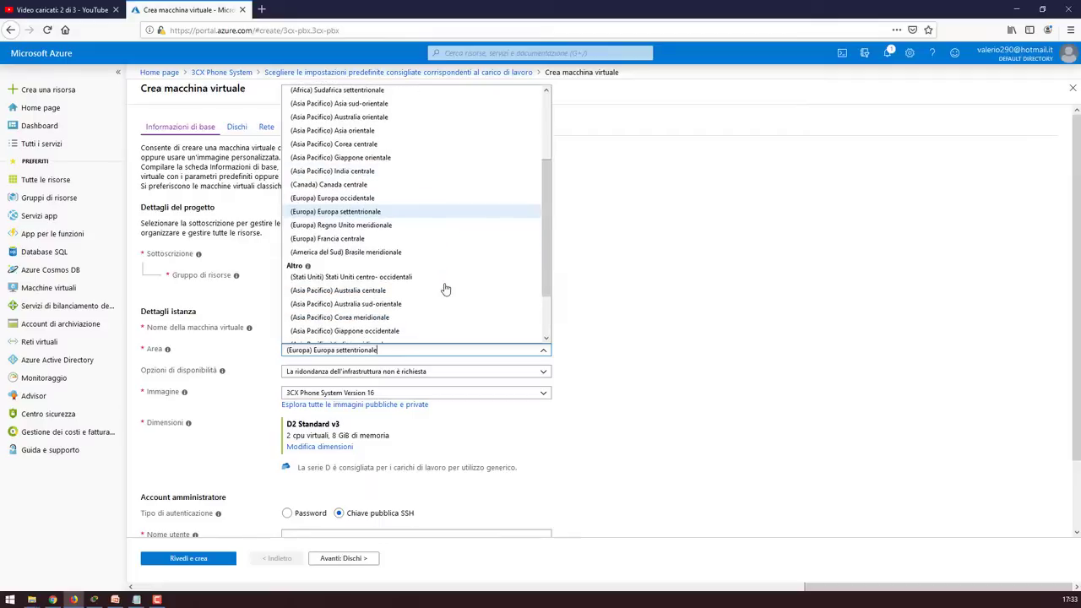
pyautogui.click(370, 240)
pyautogui.scroll(-2, 540, 338)
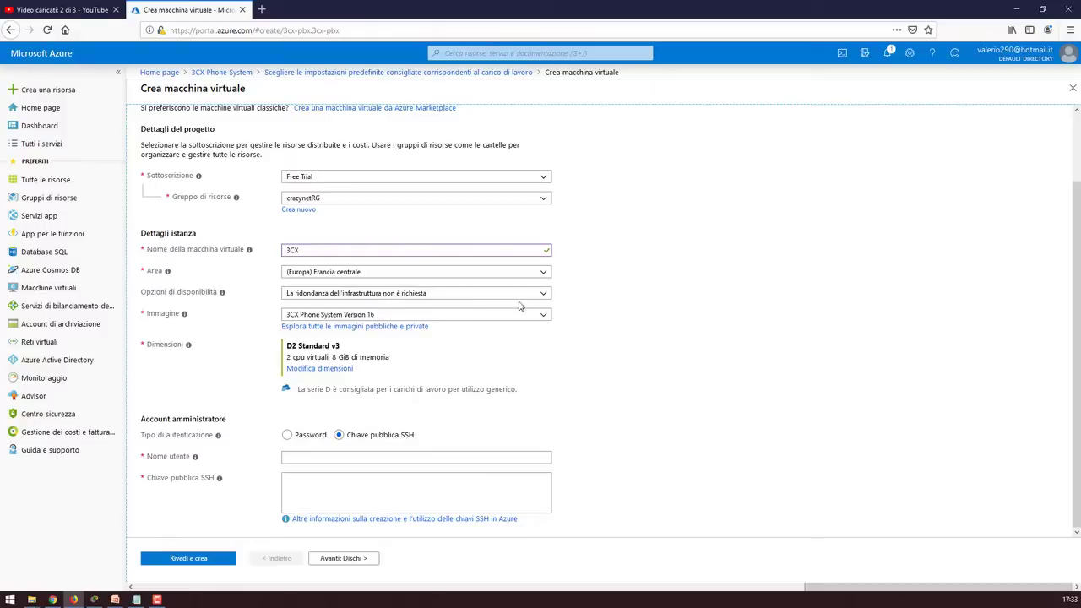
# Switch to password authentication, enter the admin username and password, and continue to Dischi
pyautogui.click(287, 434)
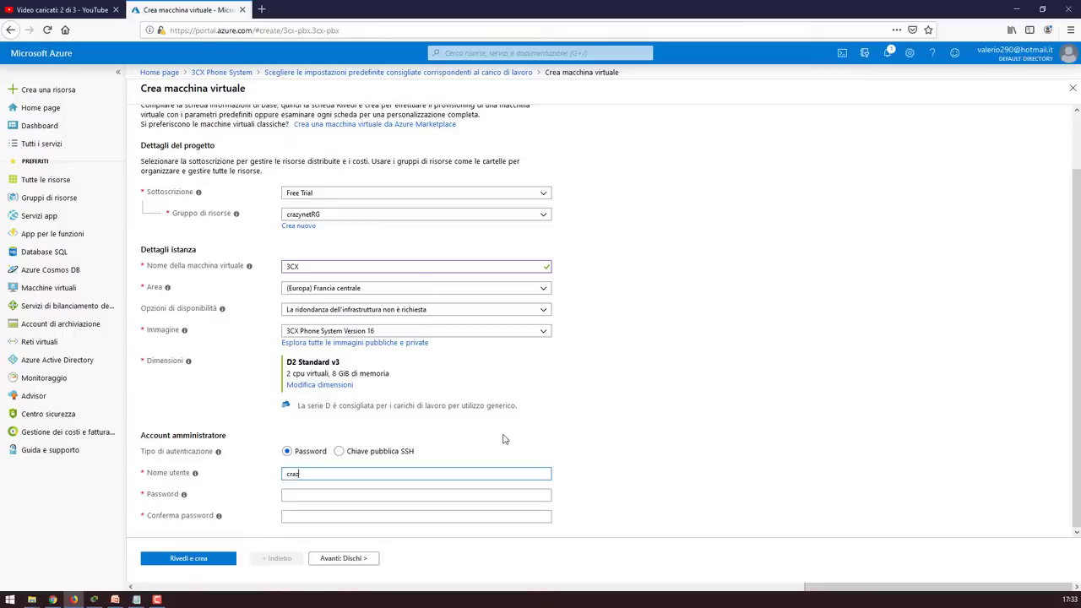
pyautogui.write('crazynet')
pyautogui.press('Tab')
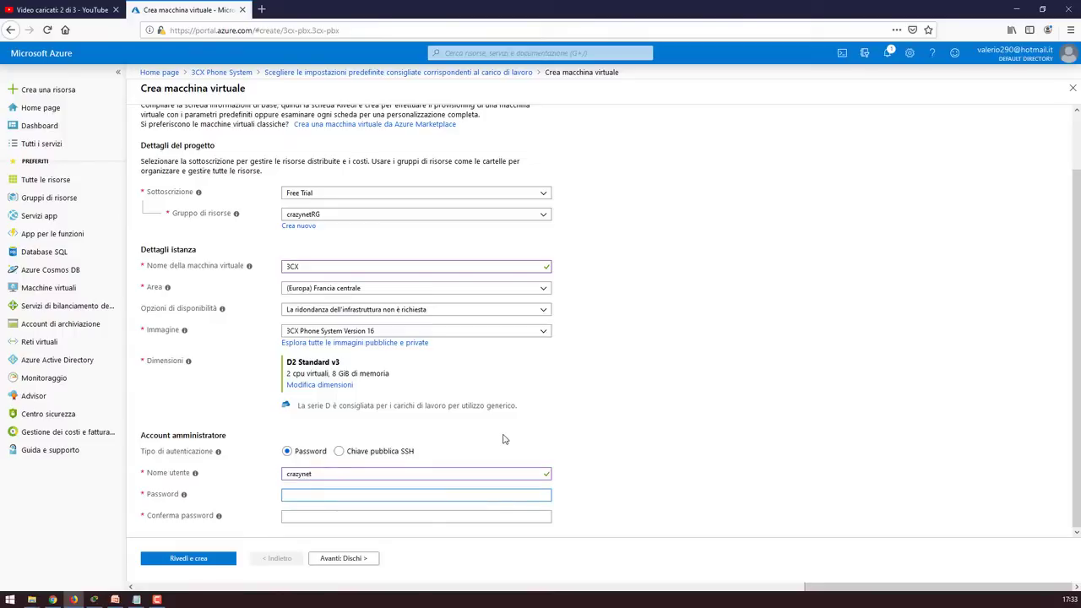
pyautogui.write('•')
pyautogui.press('Tab')
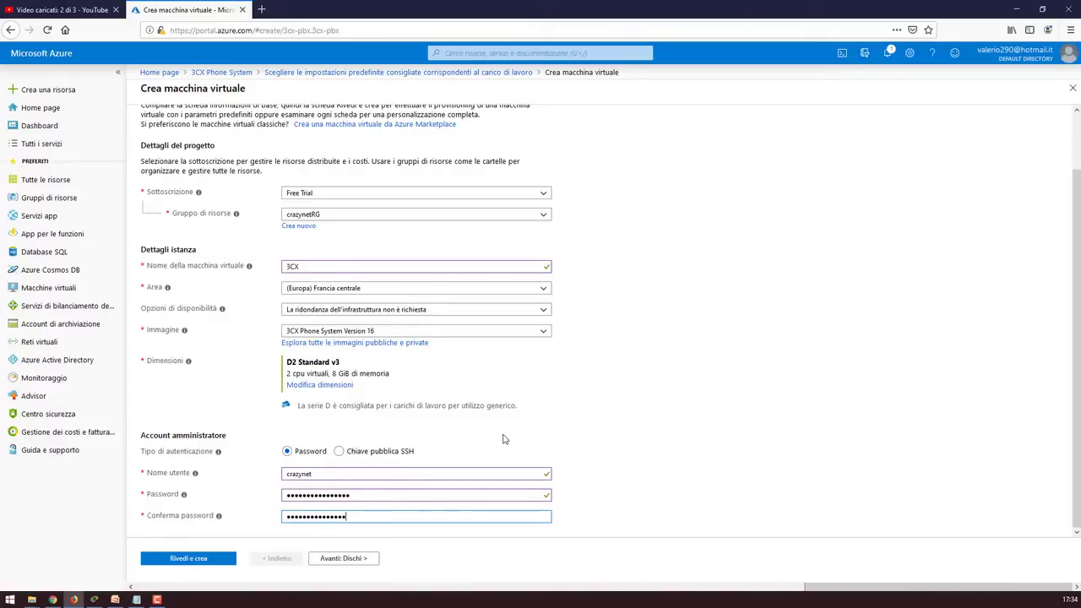
pyautogui.click(344, 558)
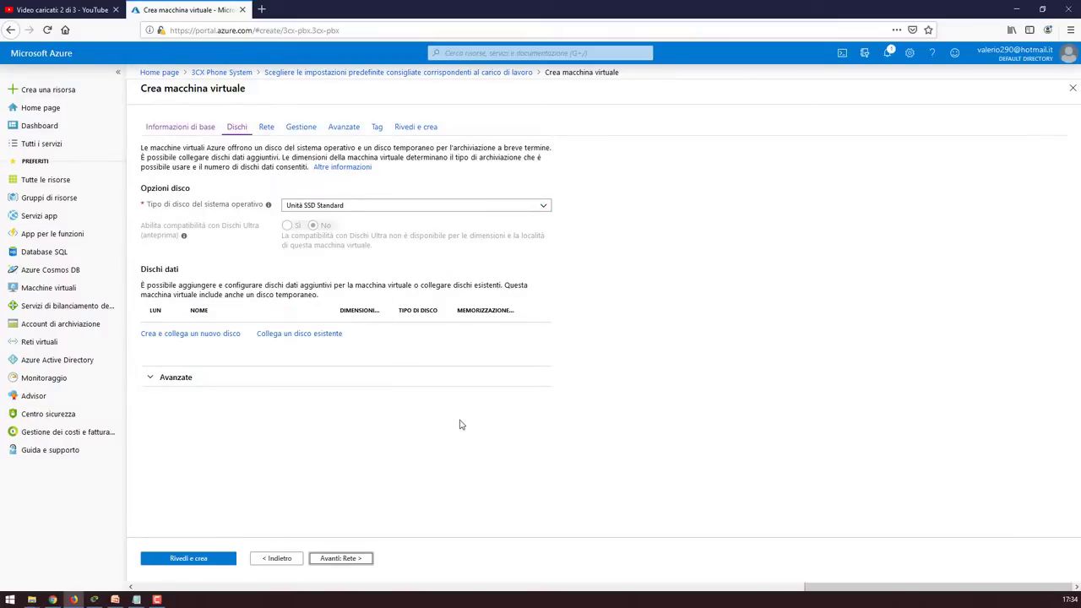
# Keep default networking: new public IP 3CX-ip, network crazynetRGvnet655, security group 3CX-nsg
pyautogui.click(350, 562)
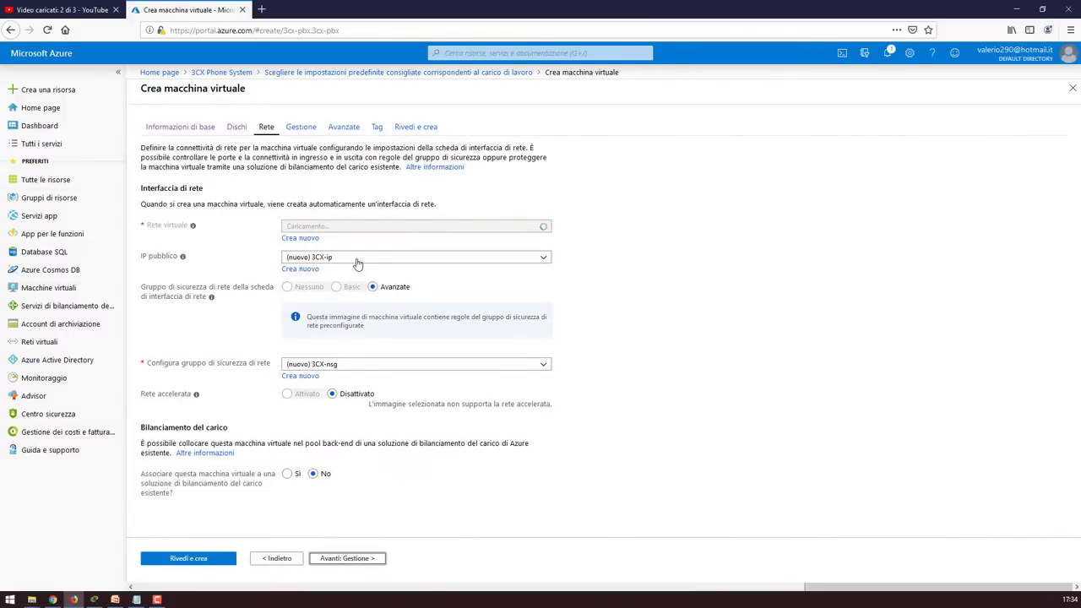
pyautogui.click(365, 282)
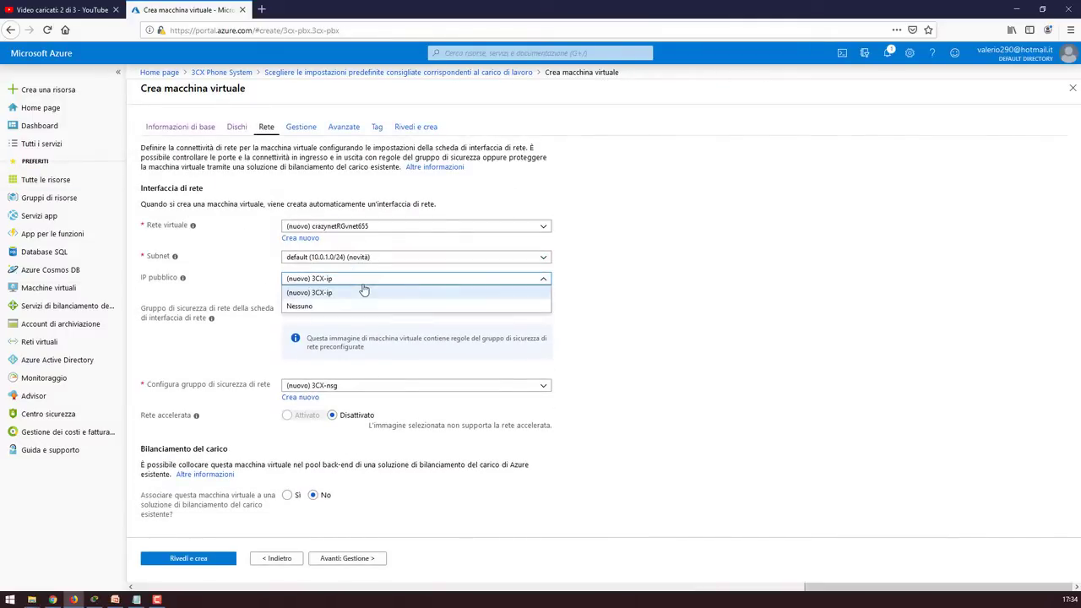
pyautogui.click(364, 292)
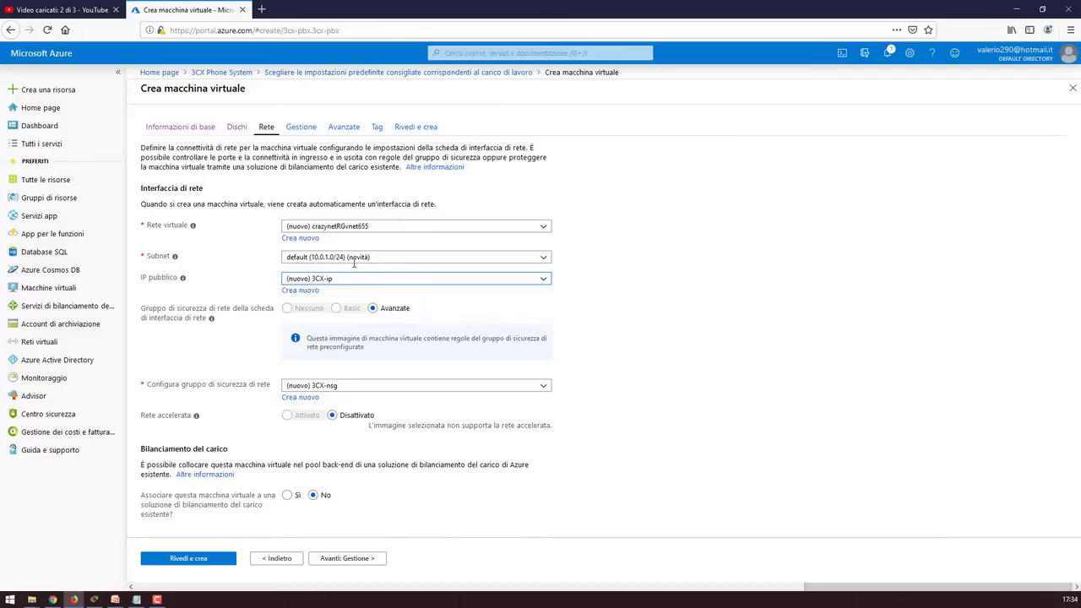
pyautogui.click(347, 256)
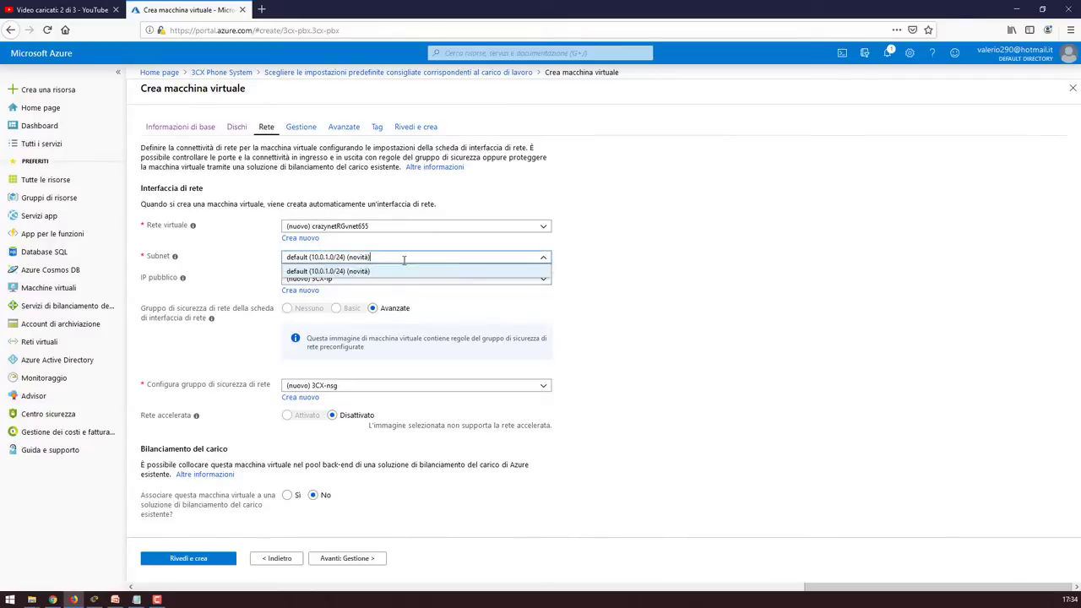
pyautogui.click(541, 232)
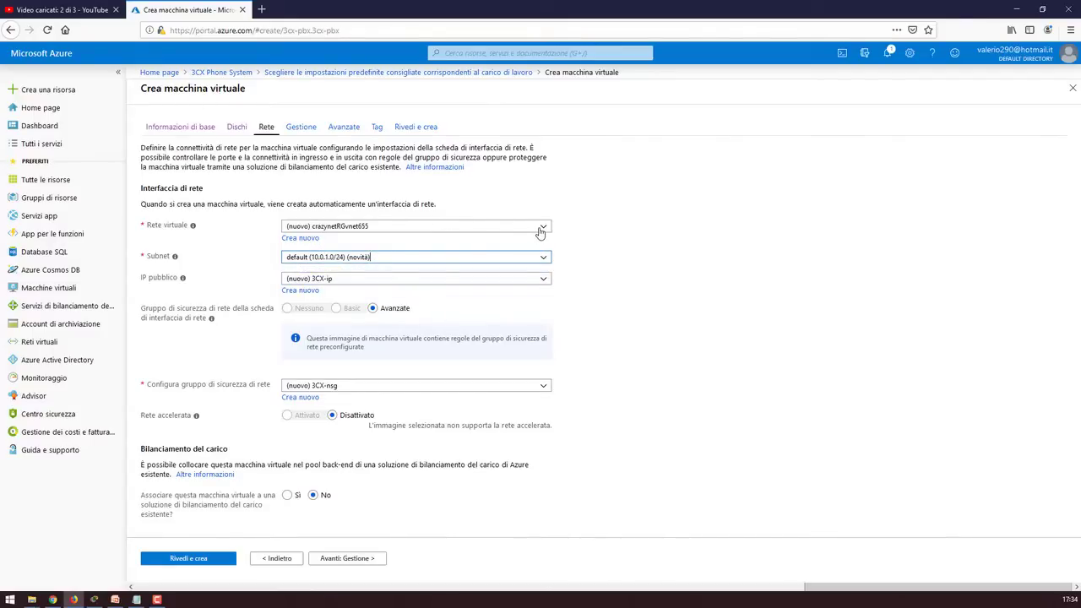
pyautogui.click(541, 232)
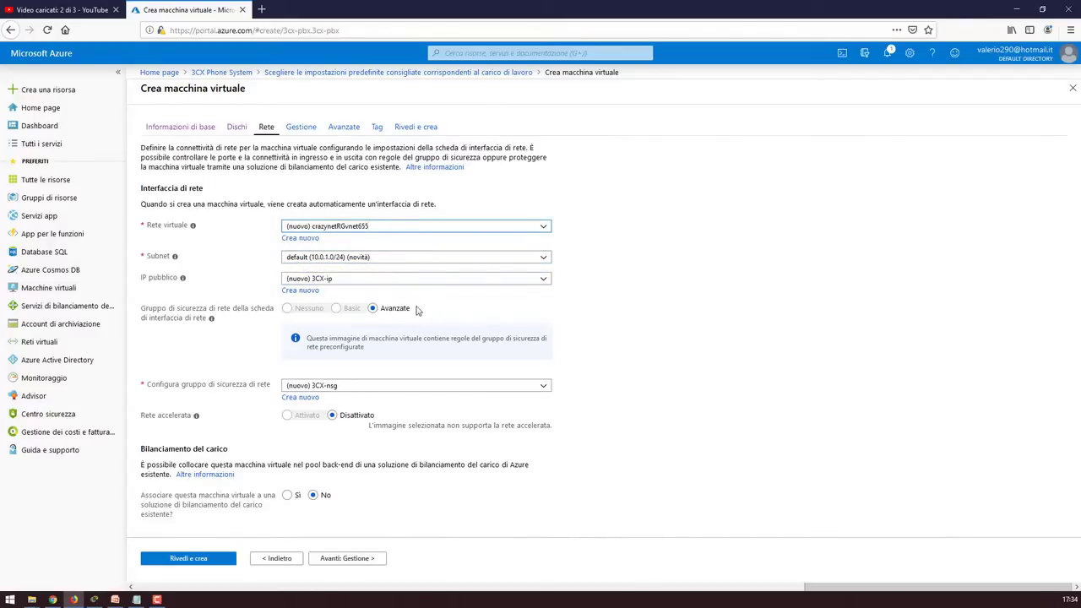
pyautogui.click(355, 386)
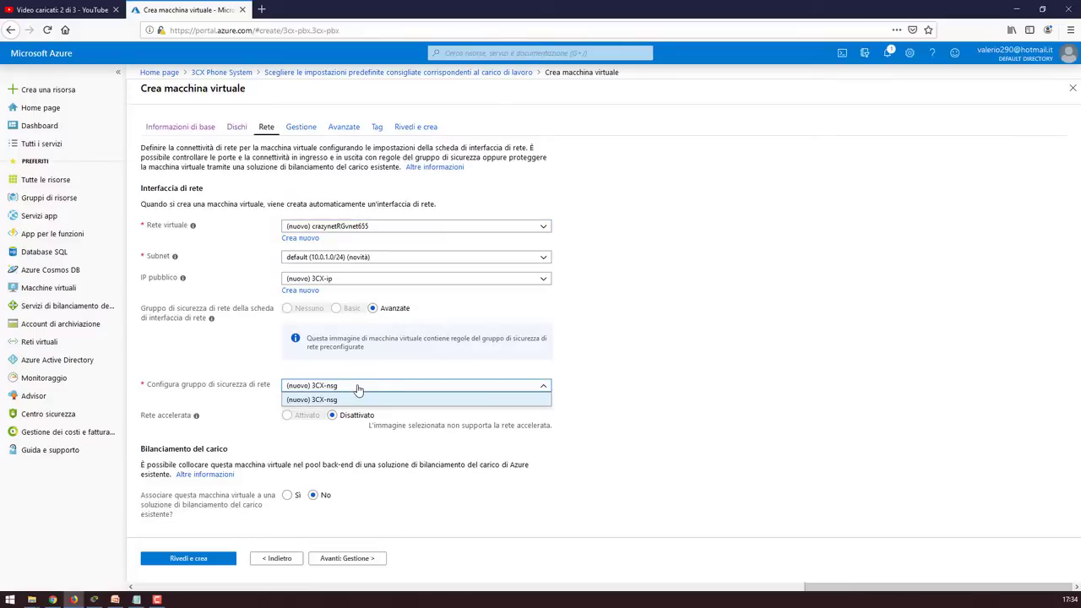
pyautogui.click(355, 399)
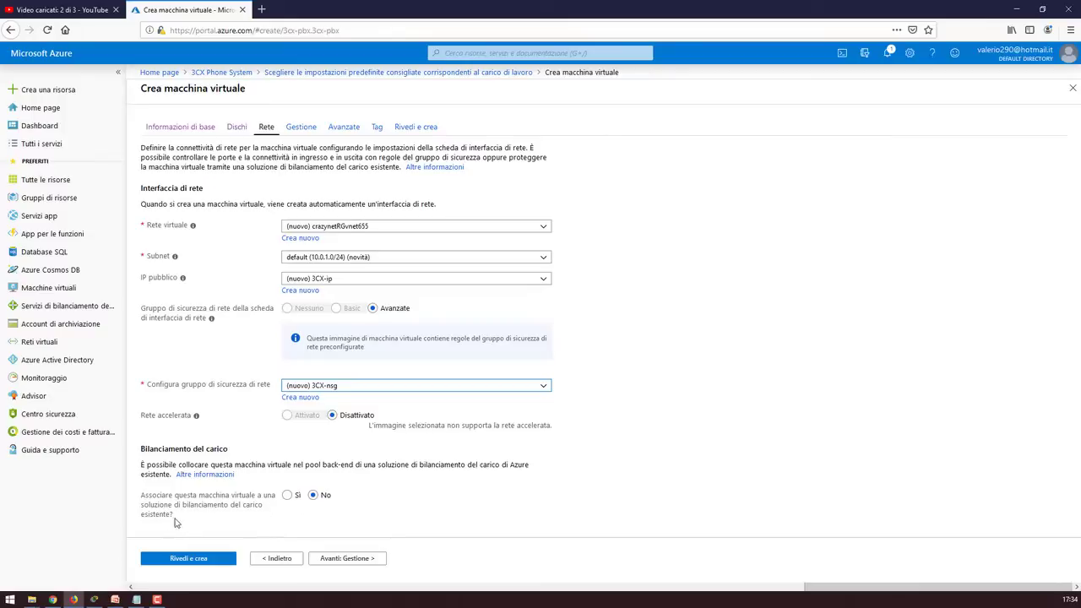
# Advance past the Gestione and Avanzate settings to the Tag step
pyautogui.doubleClick(374, 558)
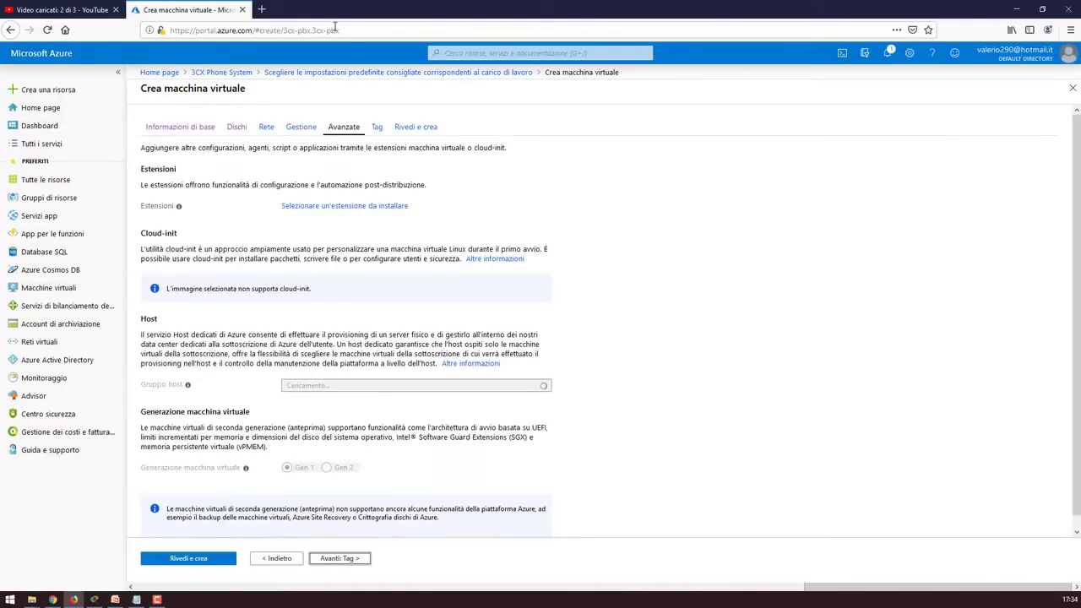
pyautogui.scroll(-1, 559, 278)
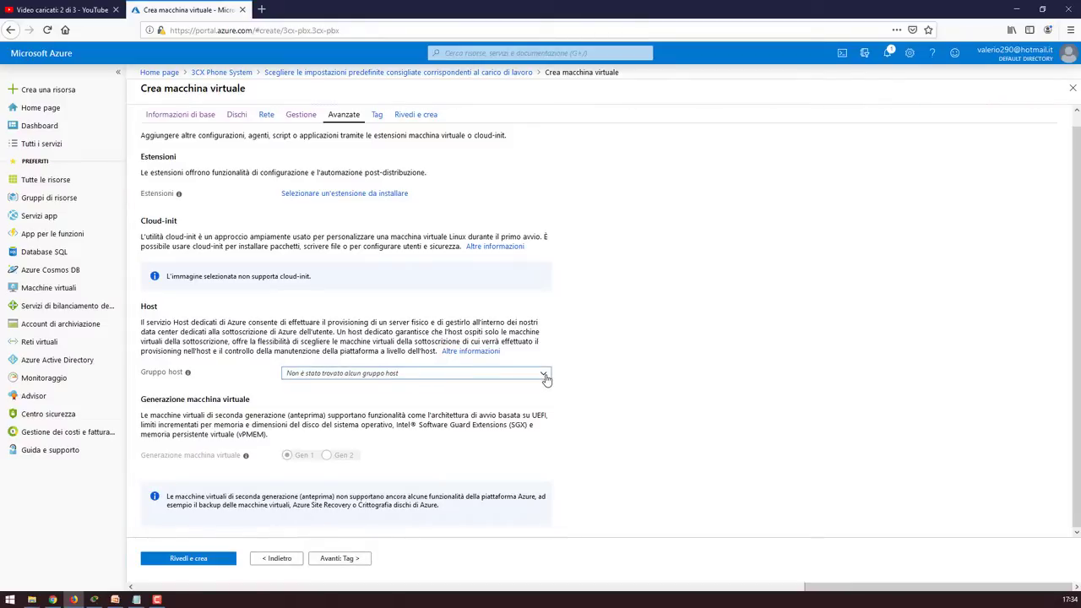
pyautogui.click(579, 414)
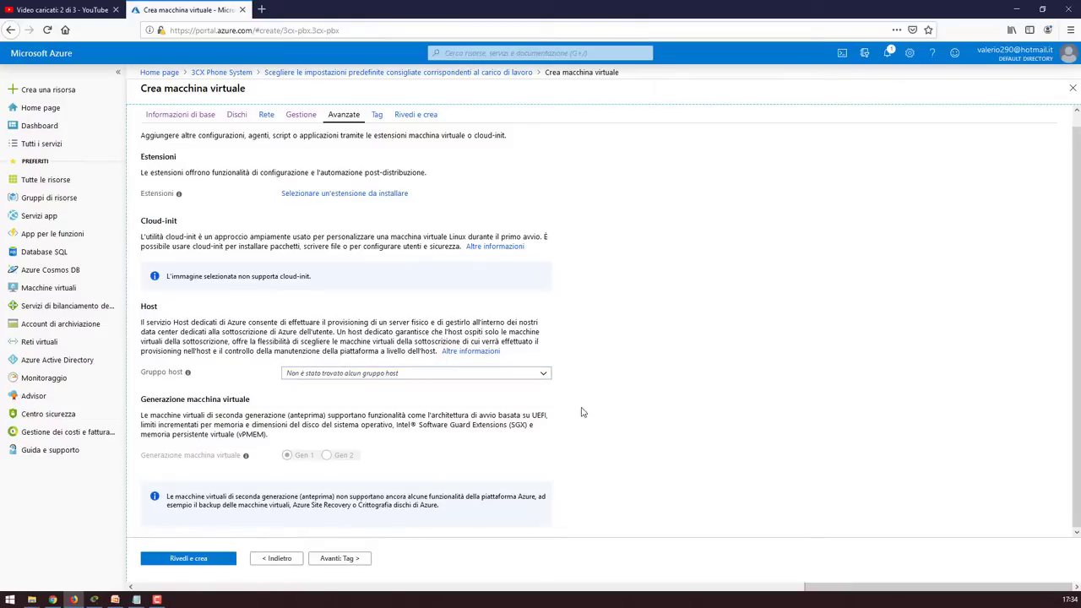
pyautogui.click(330, 563)
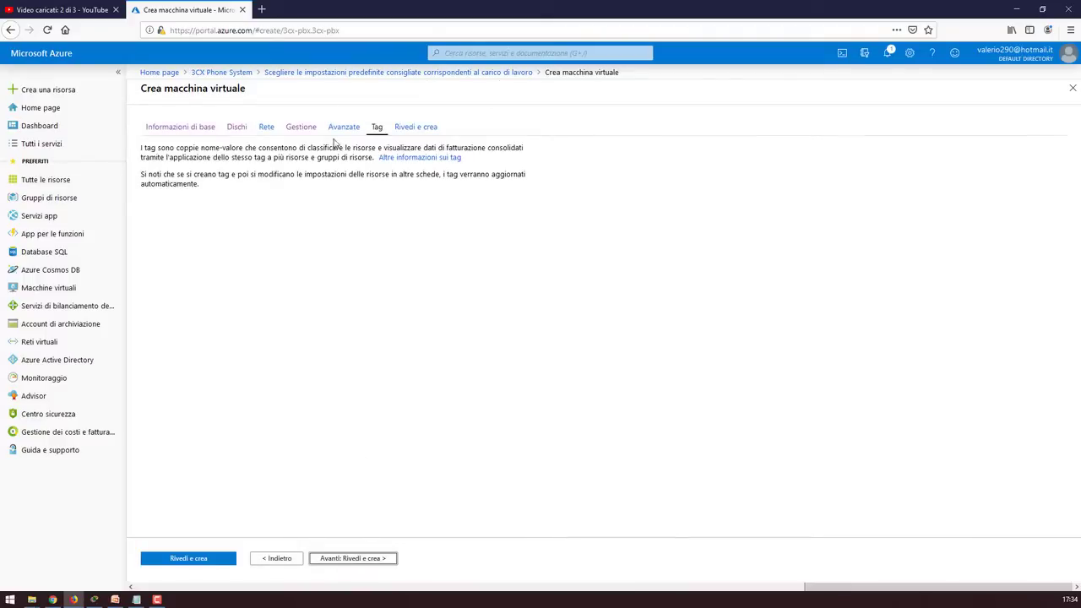
# On the review step, replace the contact name and the preferred phone number
pyautogui.click(364, 559)
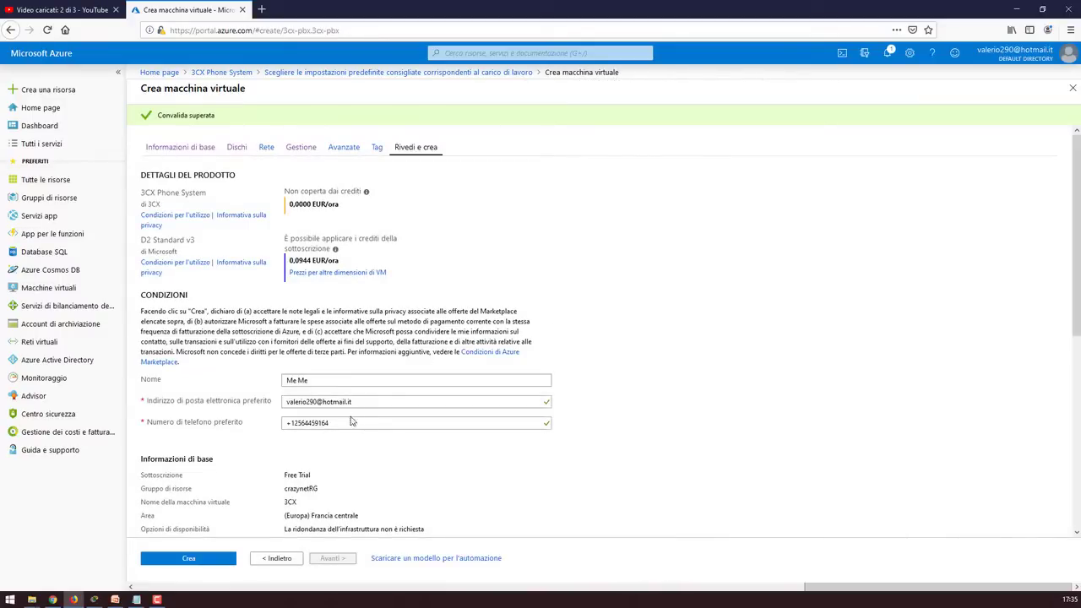
pyautogui.moveTo(350, 423); pyautogui.dragTo(192, 424)
pyautogui.press('BackSpace')
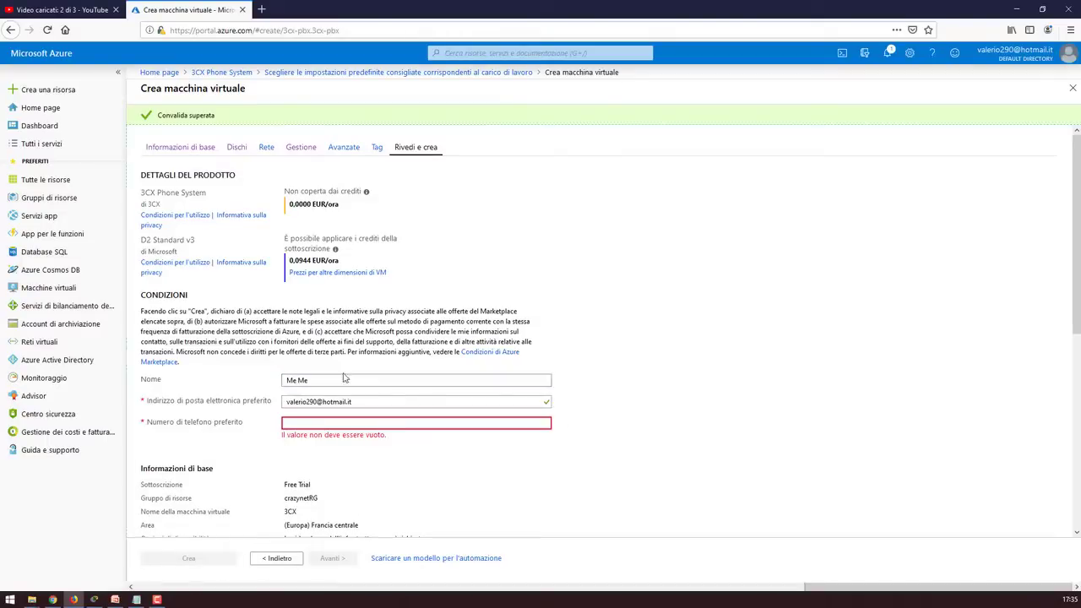
pyautogui.hotkey('ctrl', 'v')
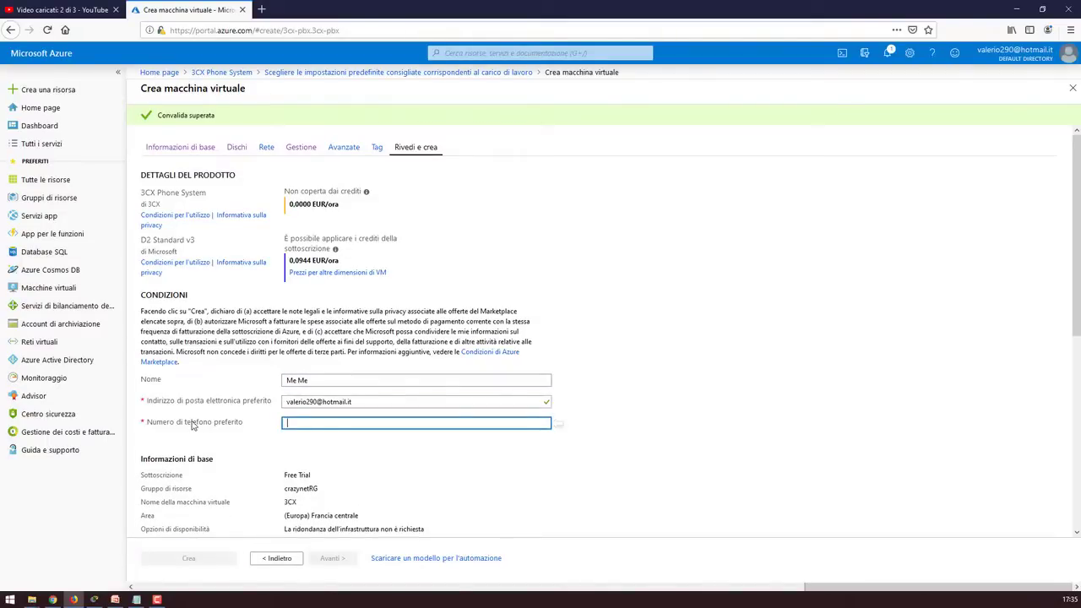
pyautogui.click(366, 387)
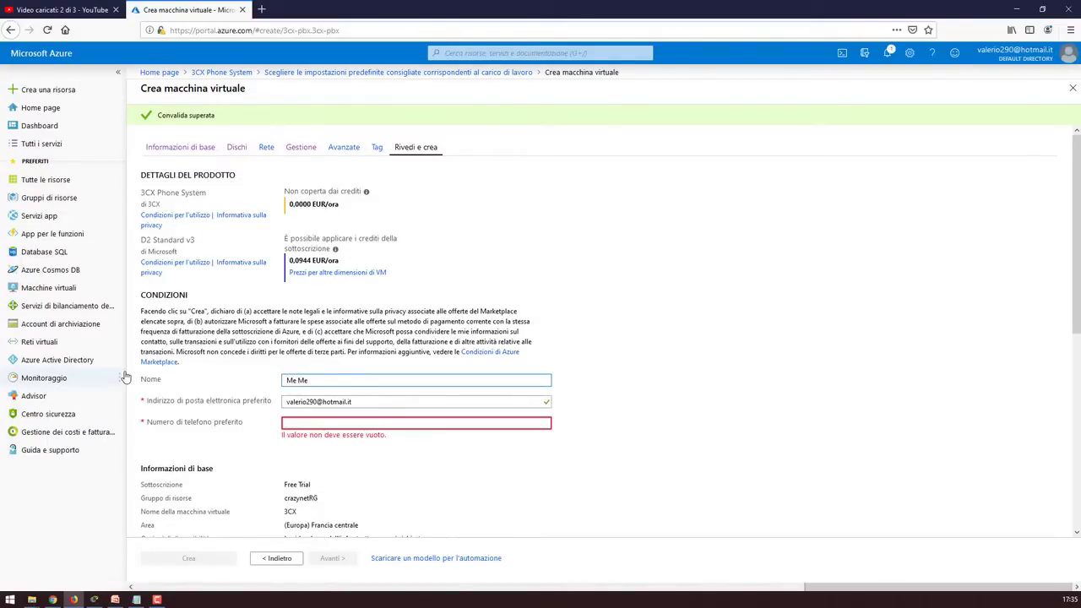
pyautogui.click(212, 376)
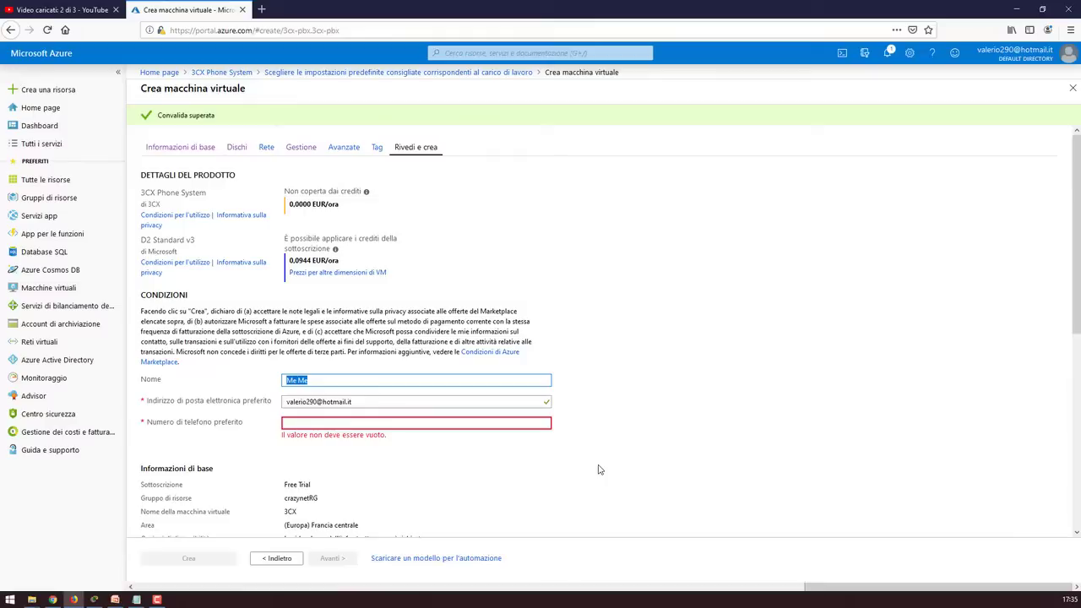
pyautogui.write('Valerio')
pyautogui.click(416, 422)
pyautogui.hotkey('ctrl', 'v')
# Re-enter the contact name and a new preferred phone number, then create the 3CX VM
pyautogui.click(188, 558)
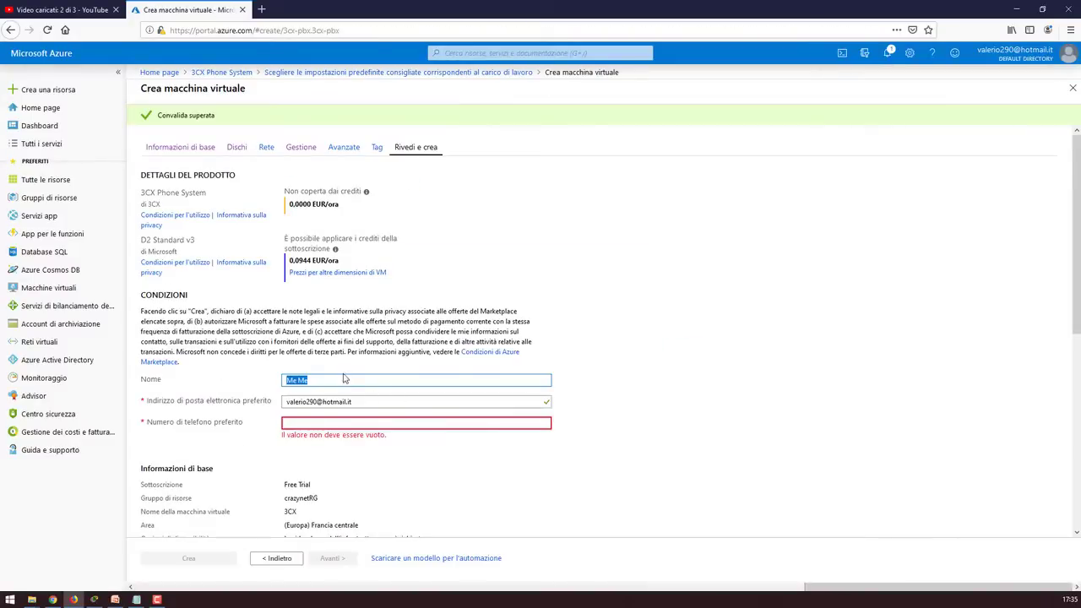
pyautogui.click(343, 379)
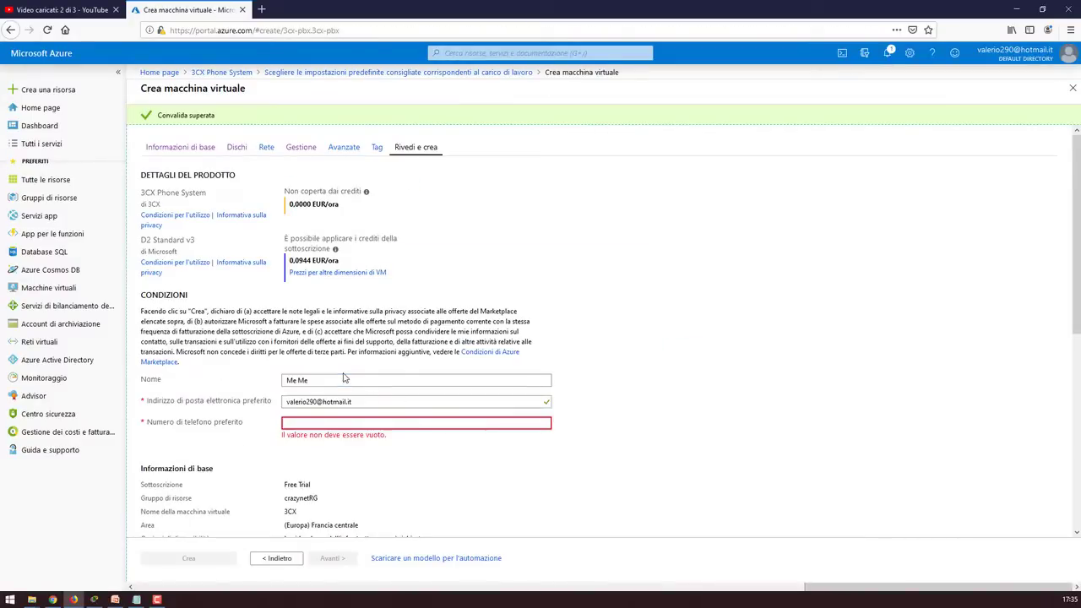
pyautogui.tripleClick(343, 379)
pyautogui.write('Valerio')
pyautogui.click(315, 422)
pyautogui.write('+1')
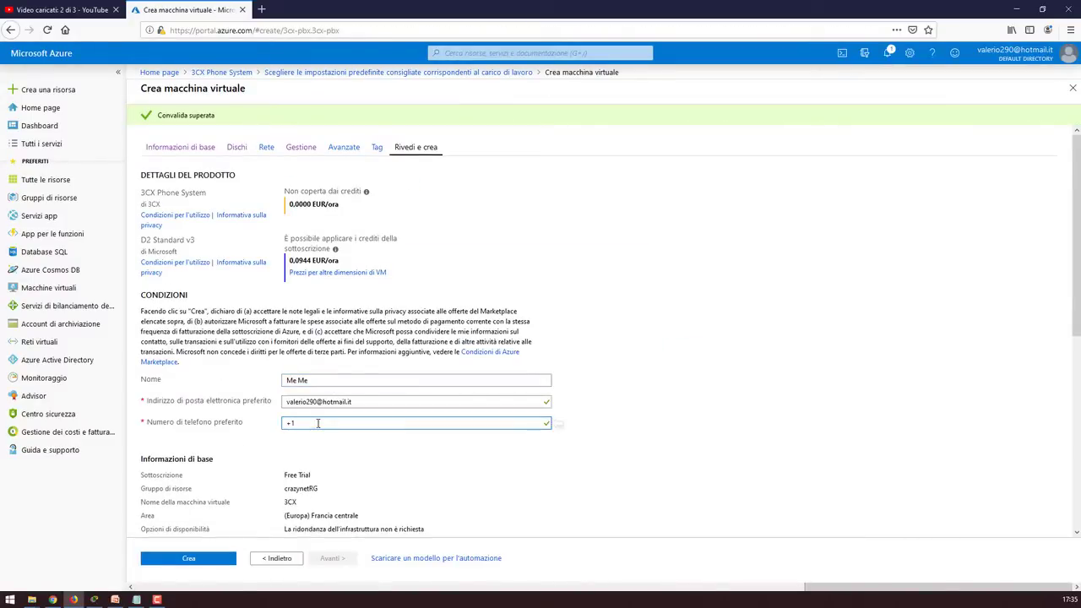
pyautogui.press('BackSpace')
pyautogui.press('BackSpace')
pyautogui.click(318, 423)
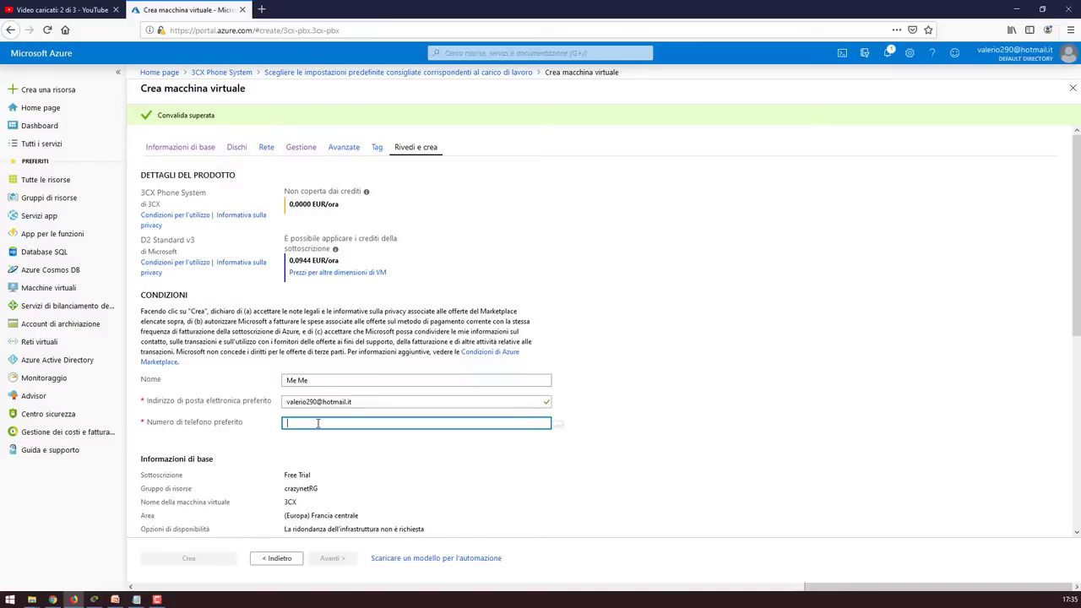
pyautogui.press('BackSpace')
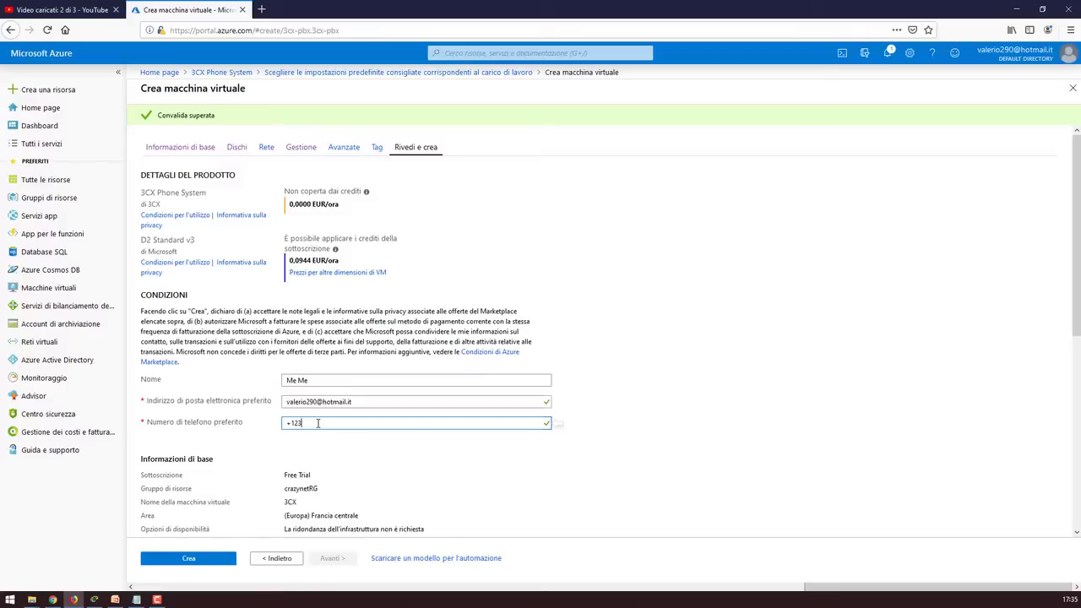
pyautogui.write('123456789')
pyautogui.scroll(-5, 338, 422)
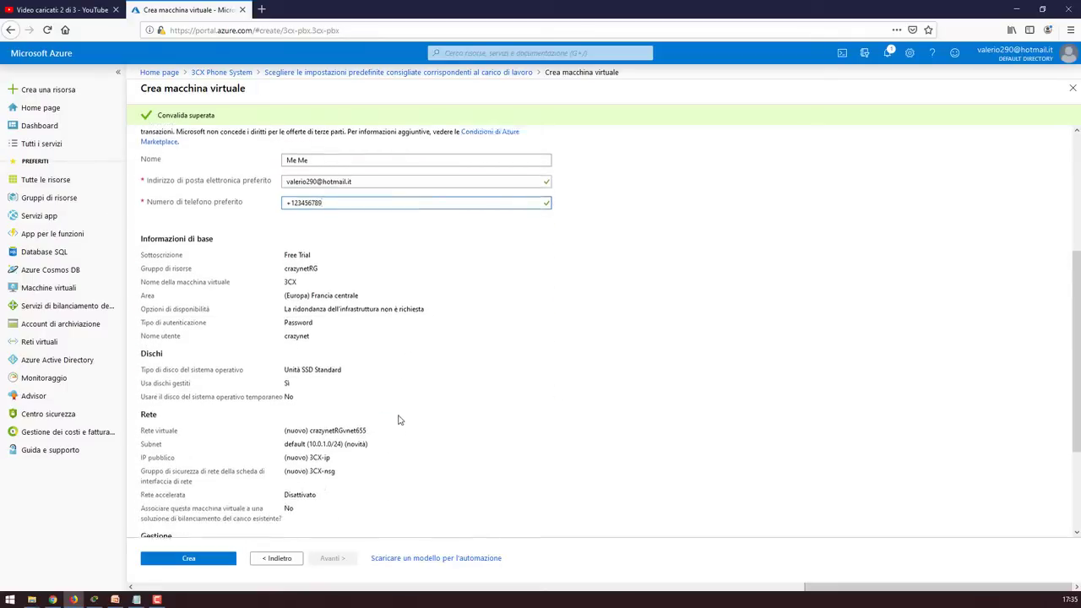
pyautogui.click(224, 562)
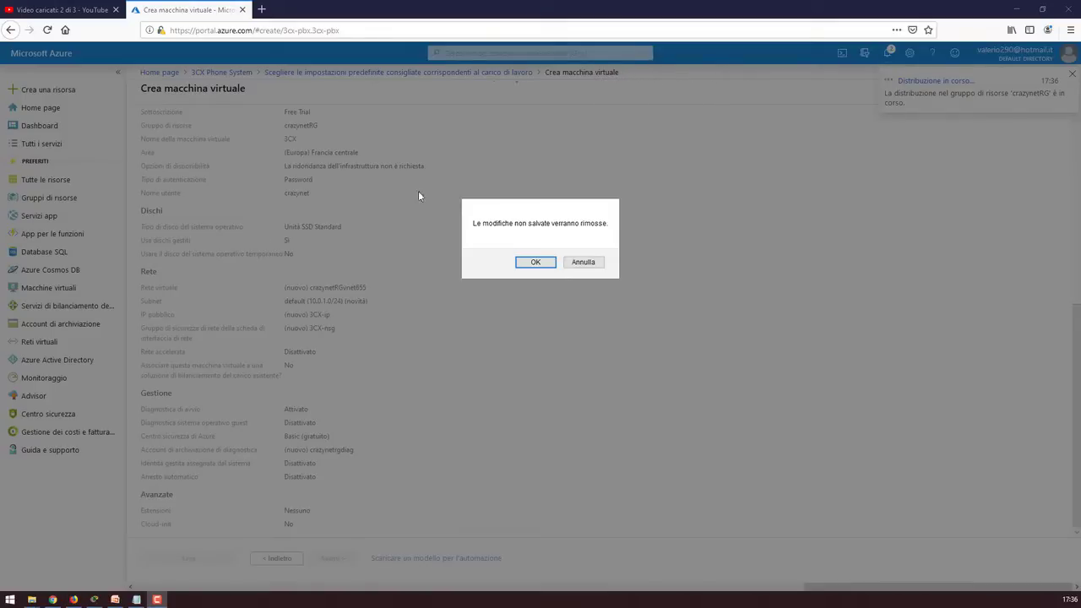
# Dismiss the unsaved-changes prompt and go to the deployed 3CX VM's overview
pyautogui.click(545, 263)
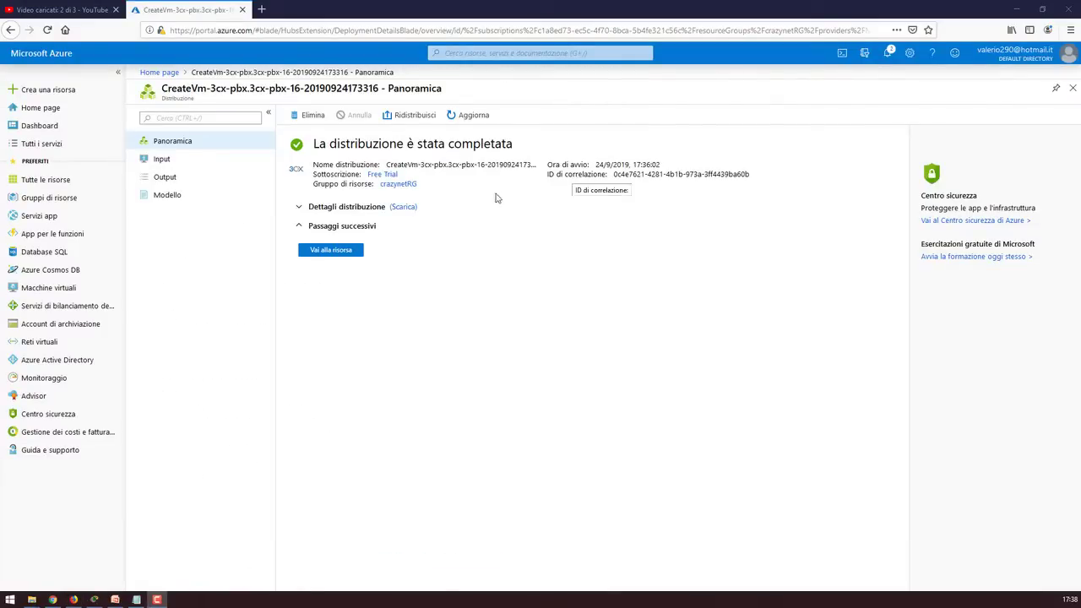
pyautogui.click(341, 252)
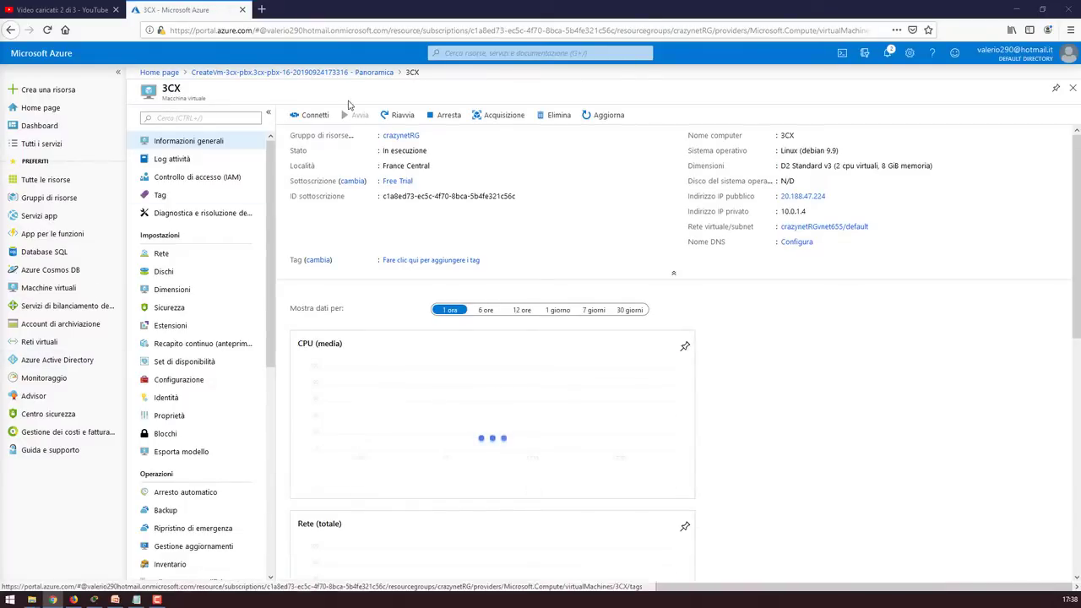
# Add an inbound rule allowing UDP ports 9000-10999, described '3cx RTP range', on 3CX-nsg
pyautogui.click(162, 254)
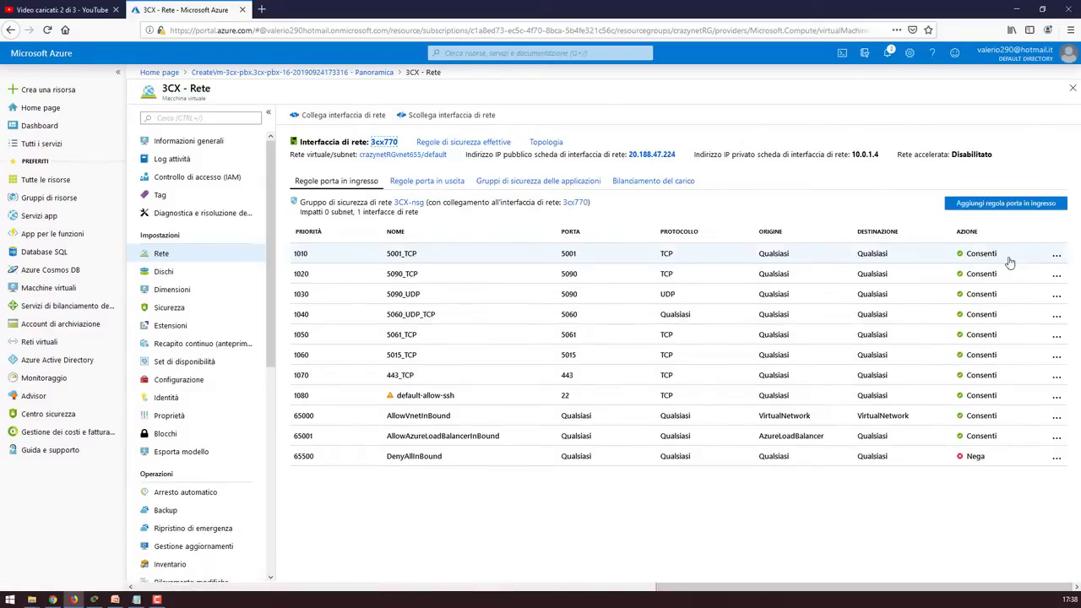
pyautogui.click(1012, 208)
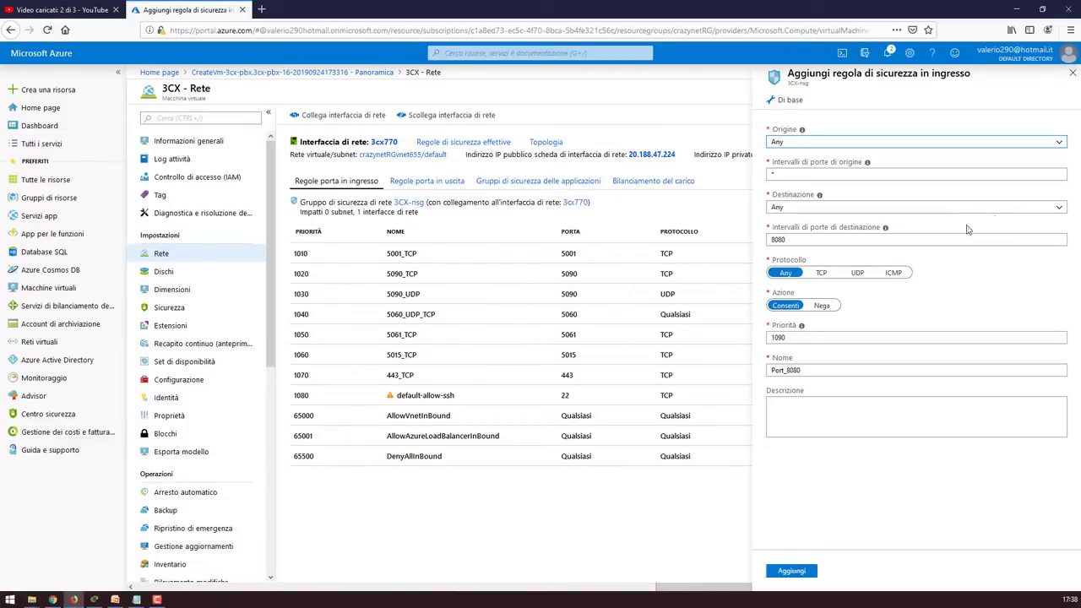
pyautogui.doubleClick(826, 243)
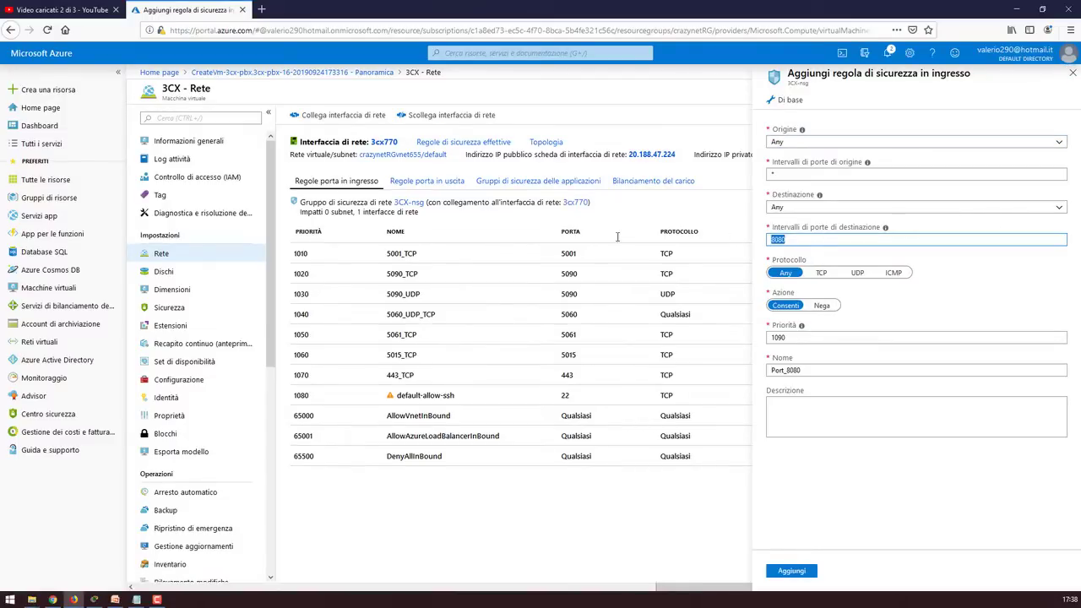
pyautogui.write('900')
pyautogui.press('BackSpace')
pyautogui.press('BackSpace')
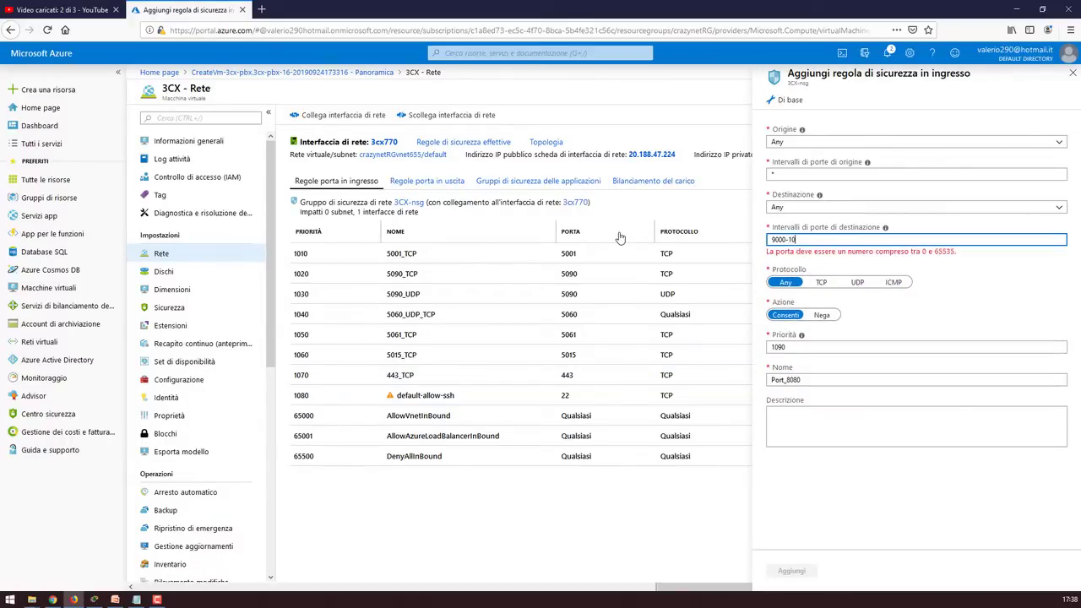
pyautogui.click(859, 273)
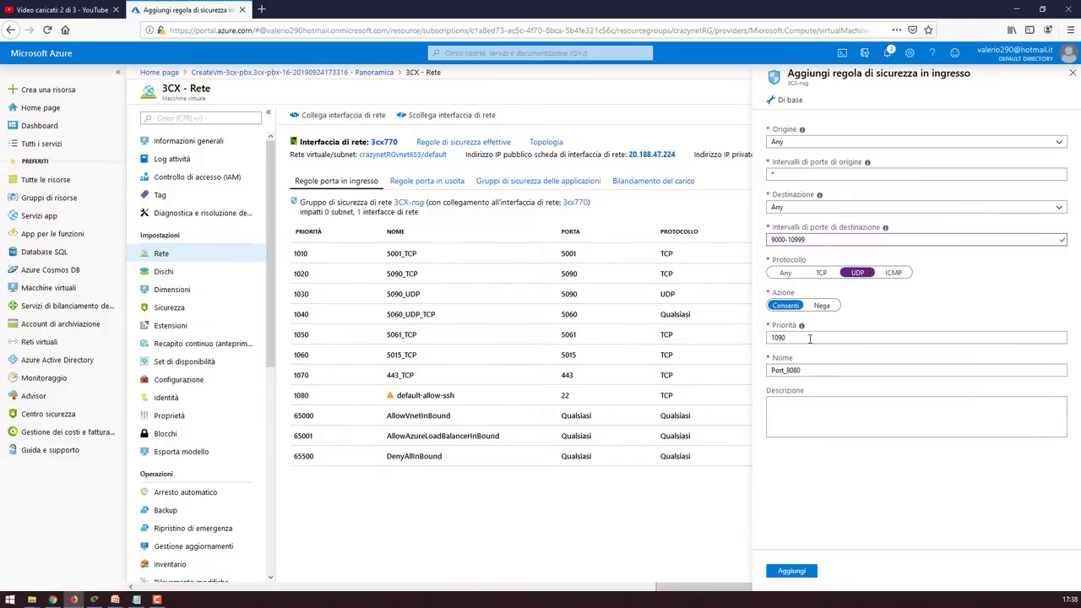
pyautogui.moveTo(809, 369); pyautogui.dragTo(673, 360)
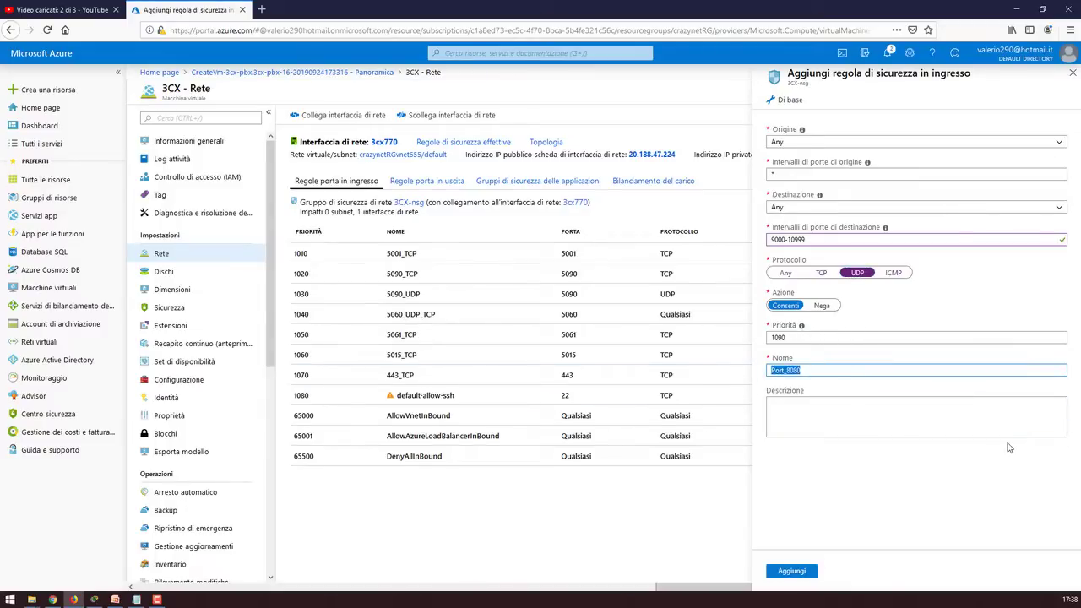
pyautogui.press('BackSpace')
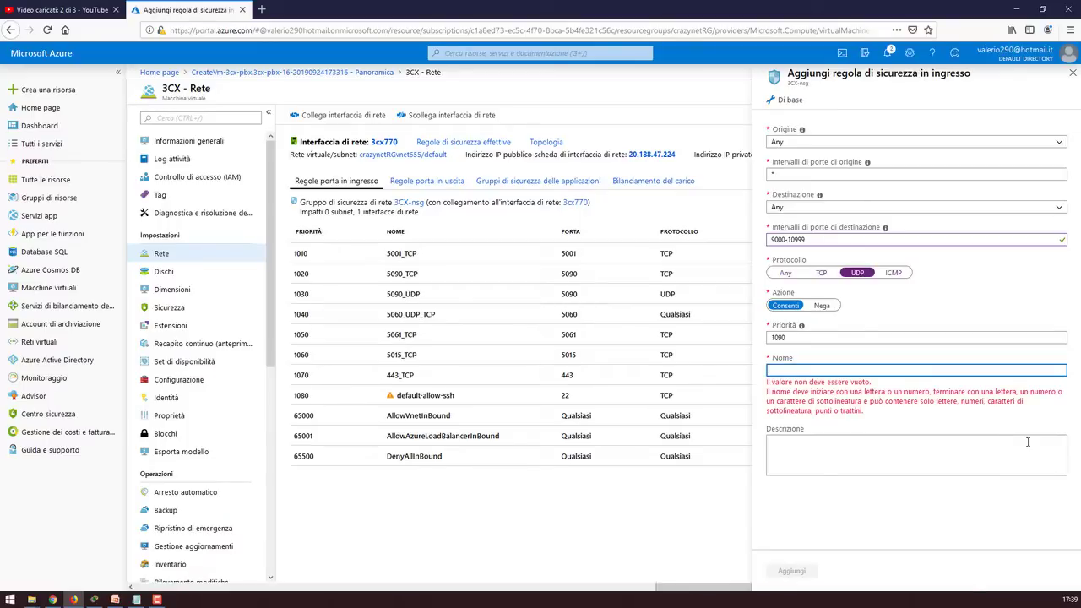
pyautogui.write('9000')
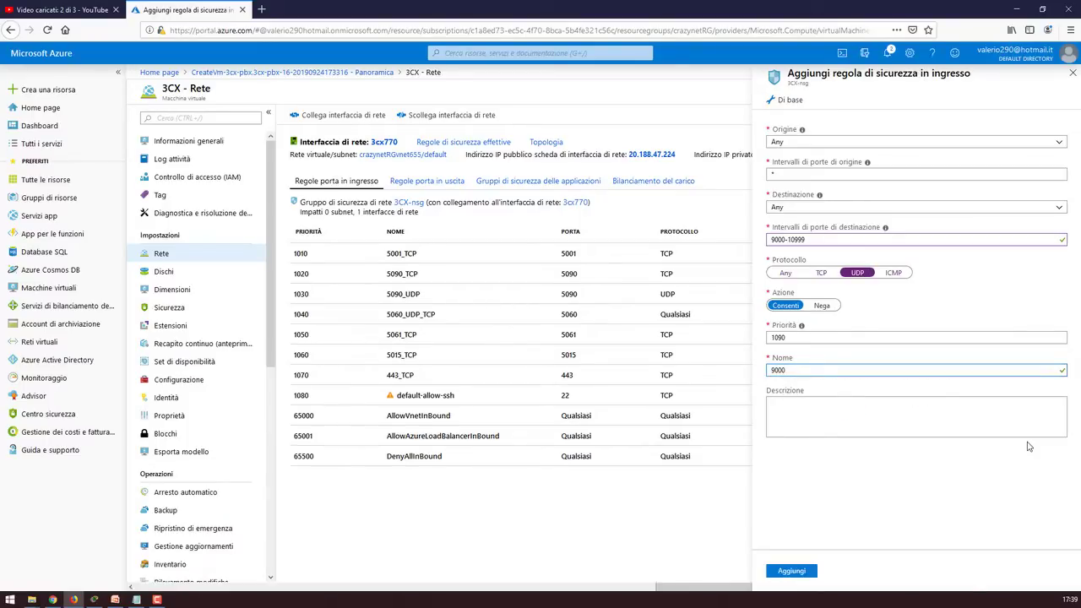
pyautogui.write('-109999_UDP')
pyautogui.click(966, 413)
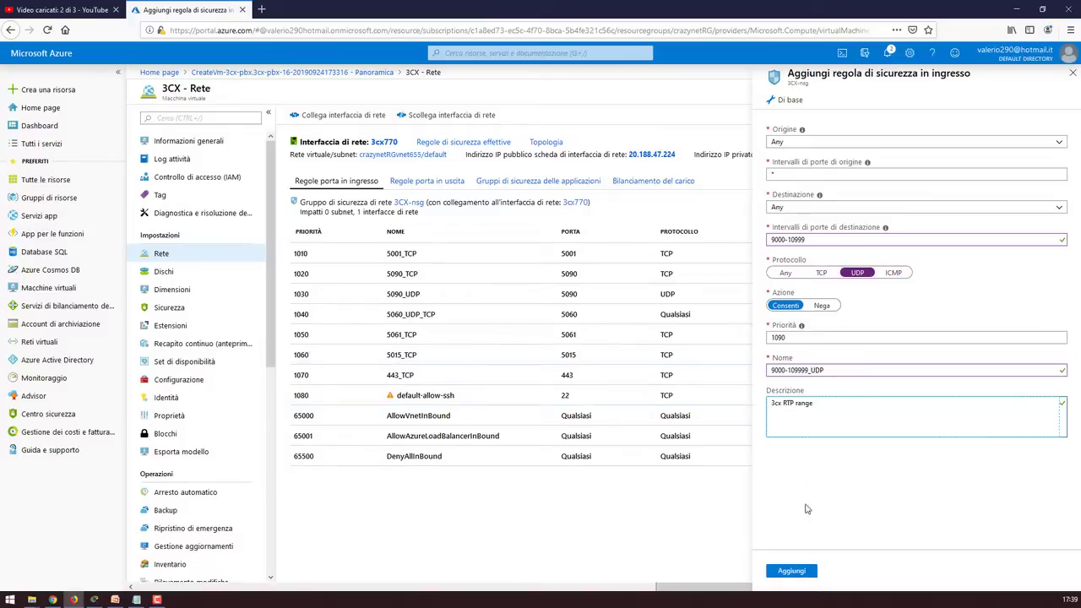
pyautogui.click(799, 578)
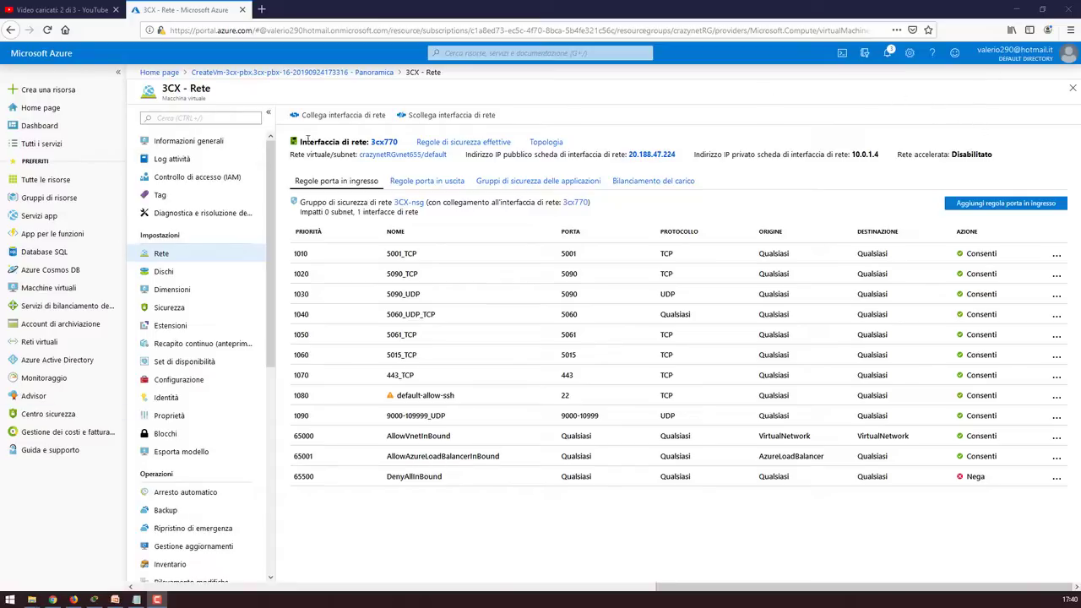
# Copy the VM's public IP and load 20.188.47.224:5015 in a new browser tab
pyautogui.click(200, 145)
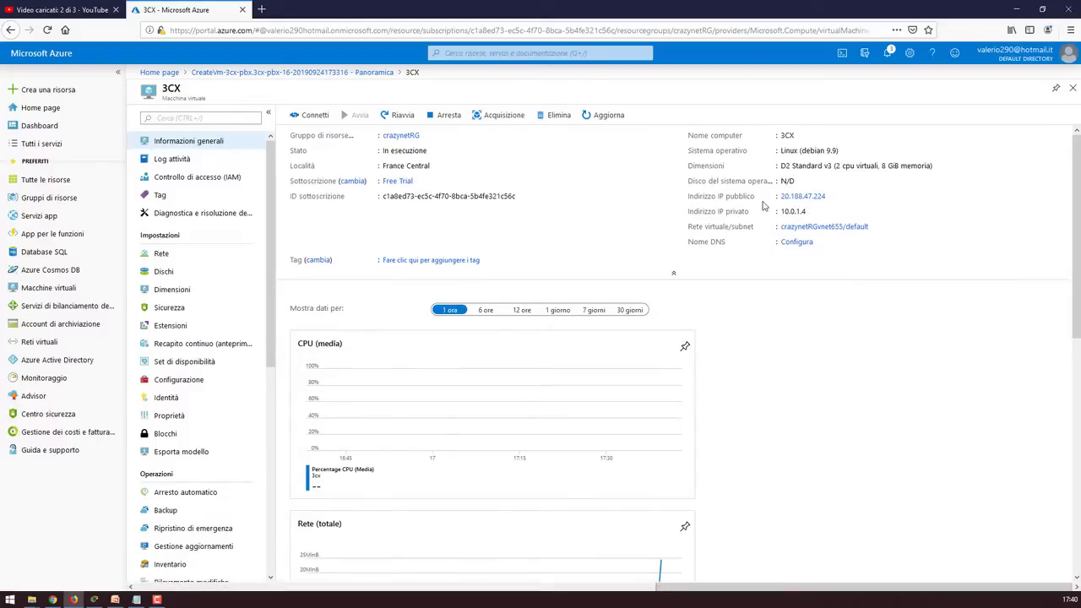
pyautogui.click(832, 196)
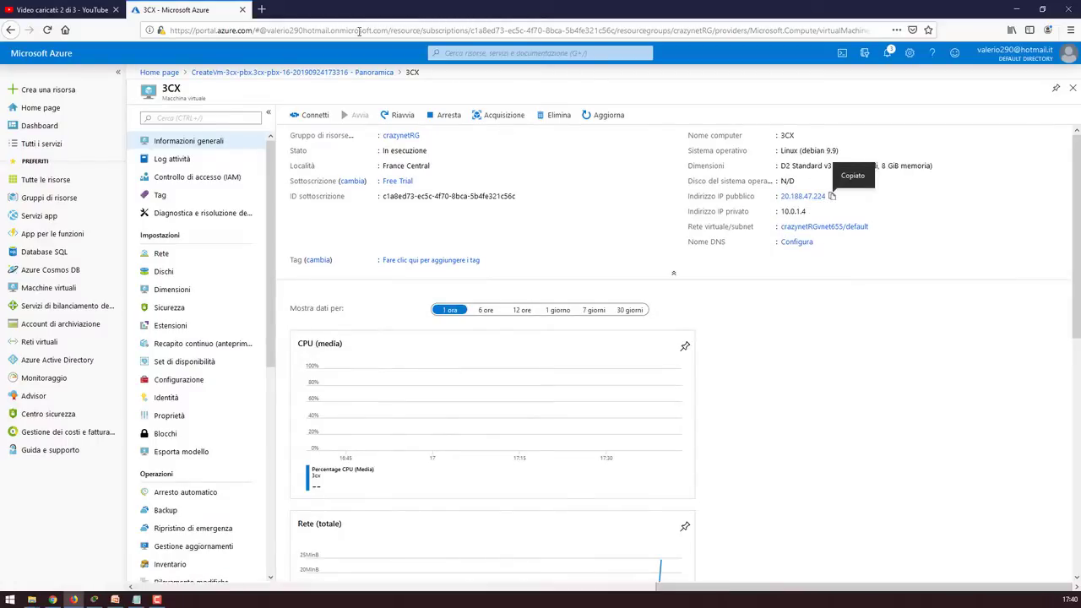
pyautogui.click(262, 9)
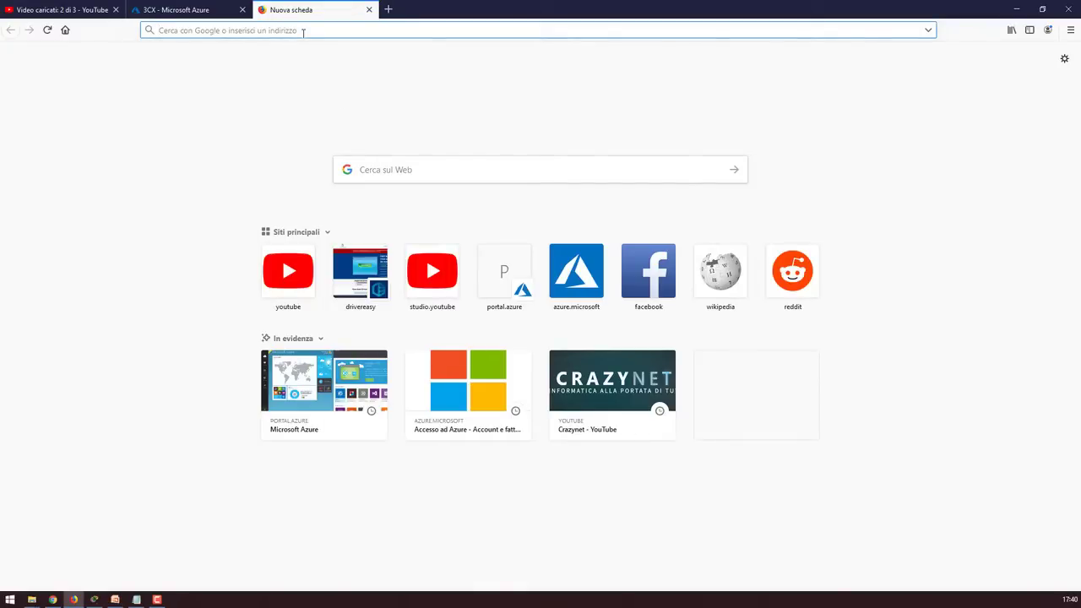
pyautogui.hotkey('ctrl', 'v')
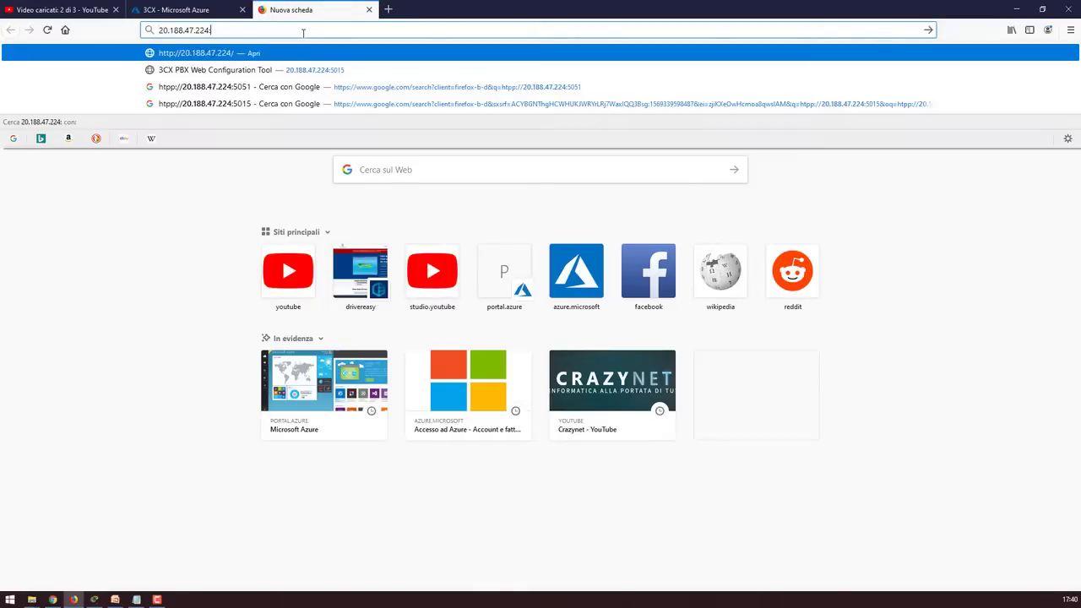
pyautogui.write(':5015')
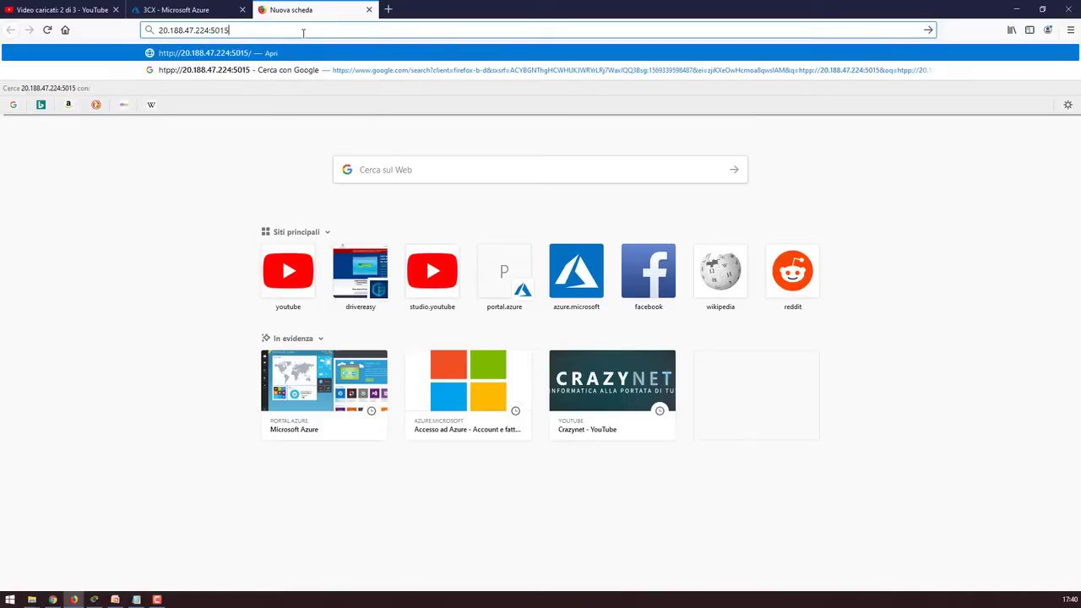
pyautogui.press('Return')
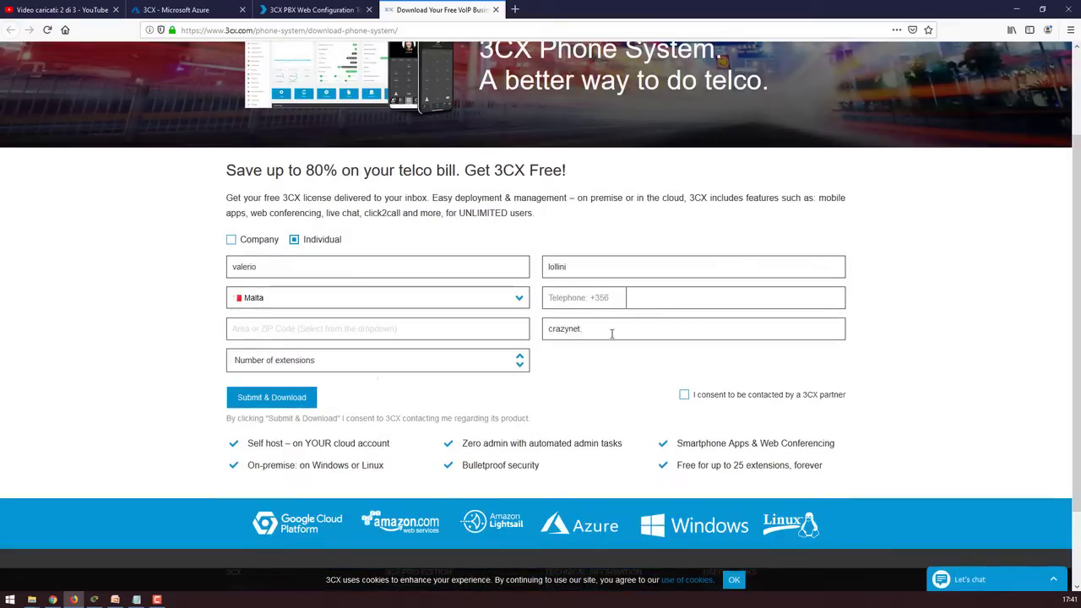
# Request a free 3CX licence for 8-16 extensions as an individual and begin entering the licence key
pyautogui.click(378, 360)
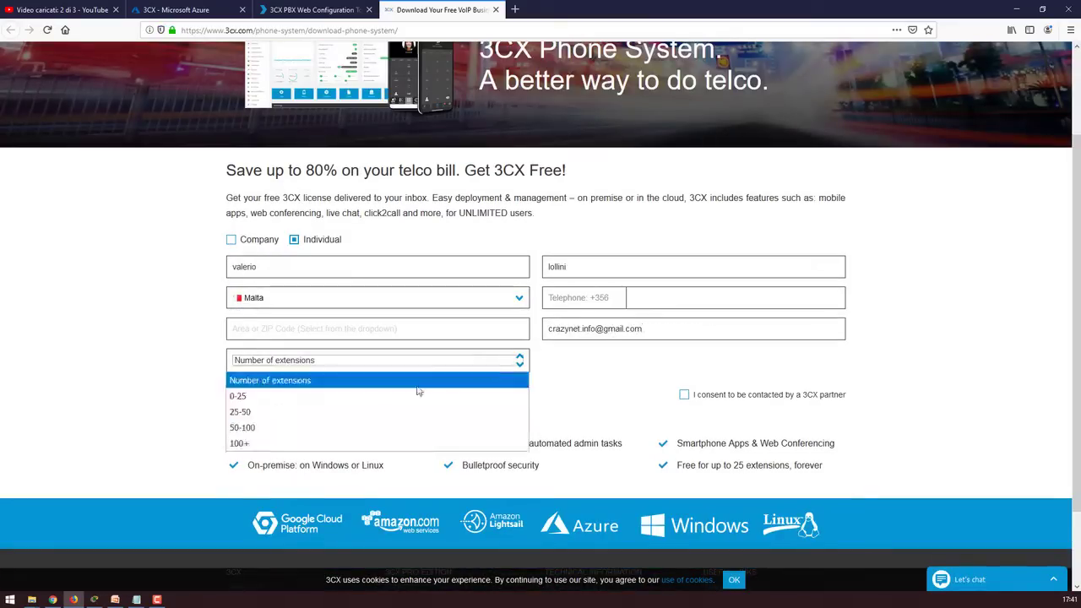
pyautogui.click(415, 394)
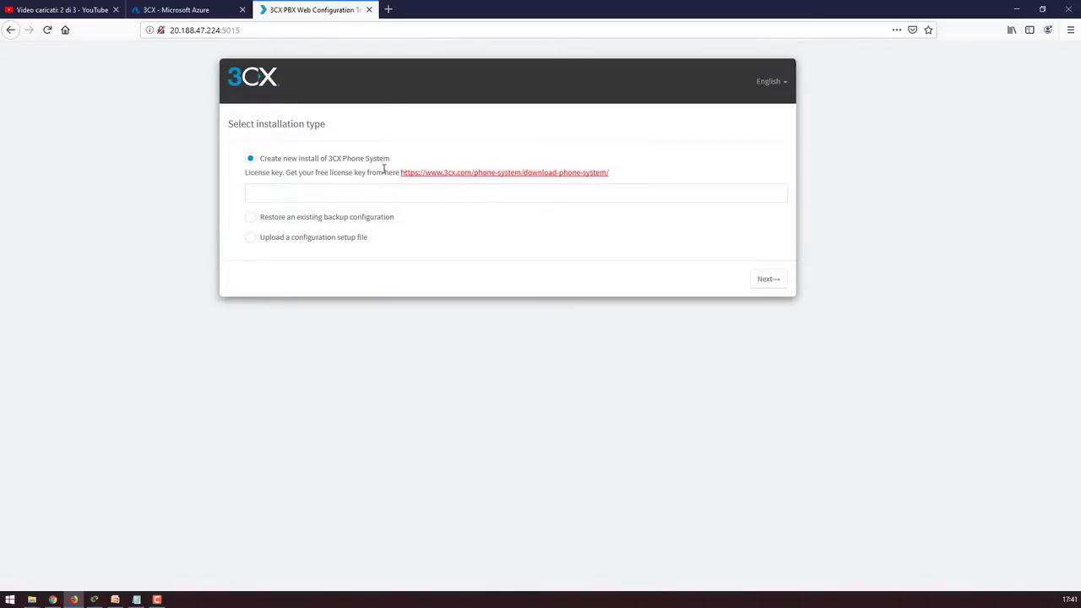
pyautogui.click(490, 175)
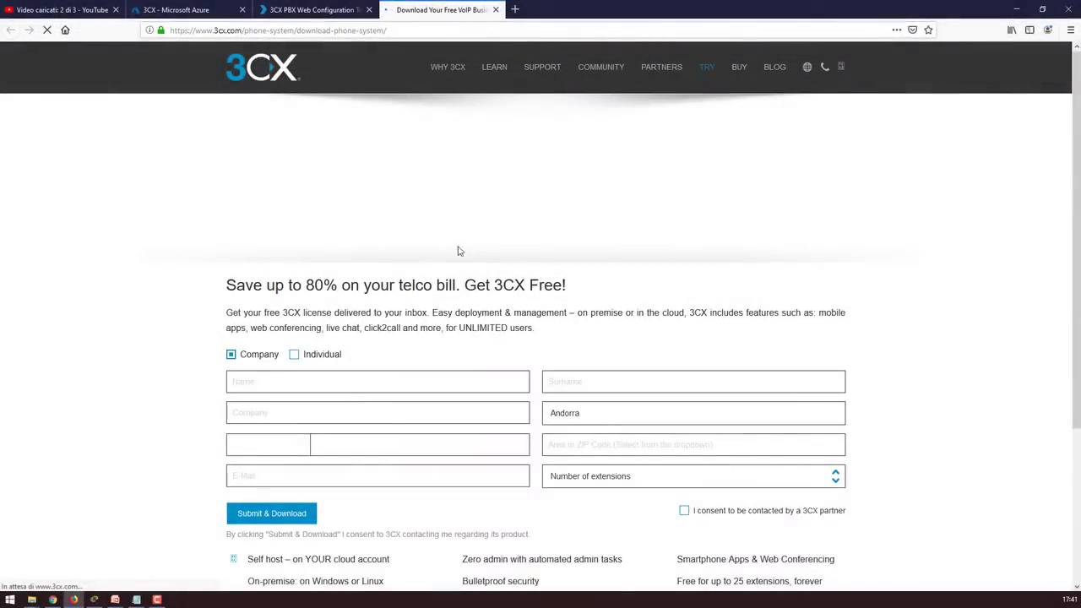
pyautogui.scroll(-2, 457, 258)
pyautogui.click(294, 240)
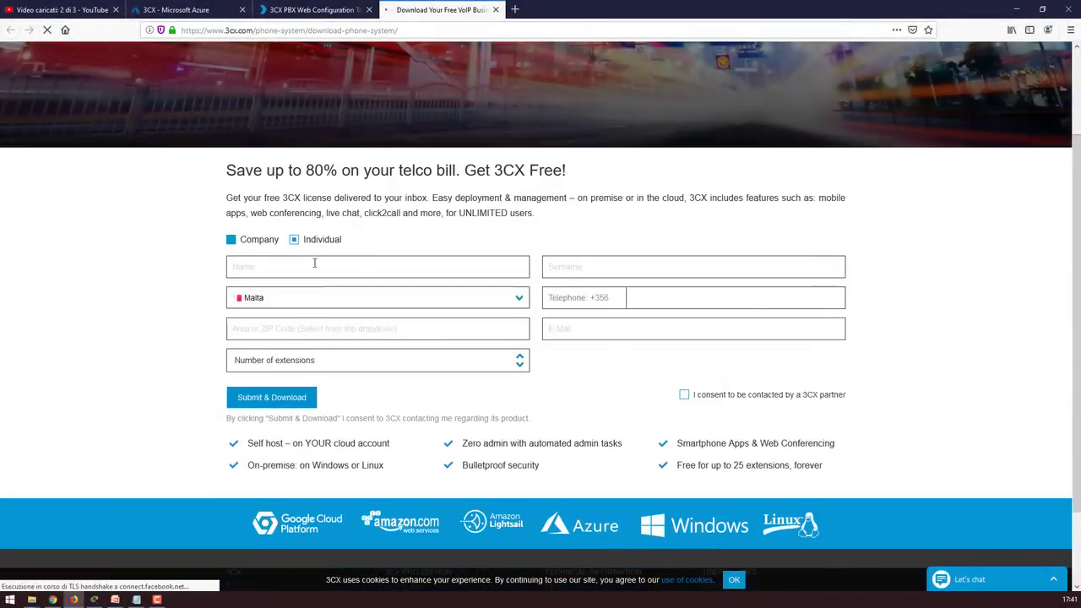
pyautogui.write('cra')
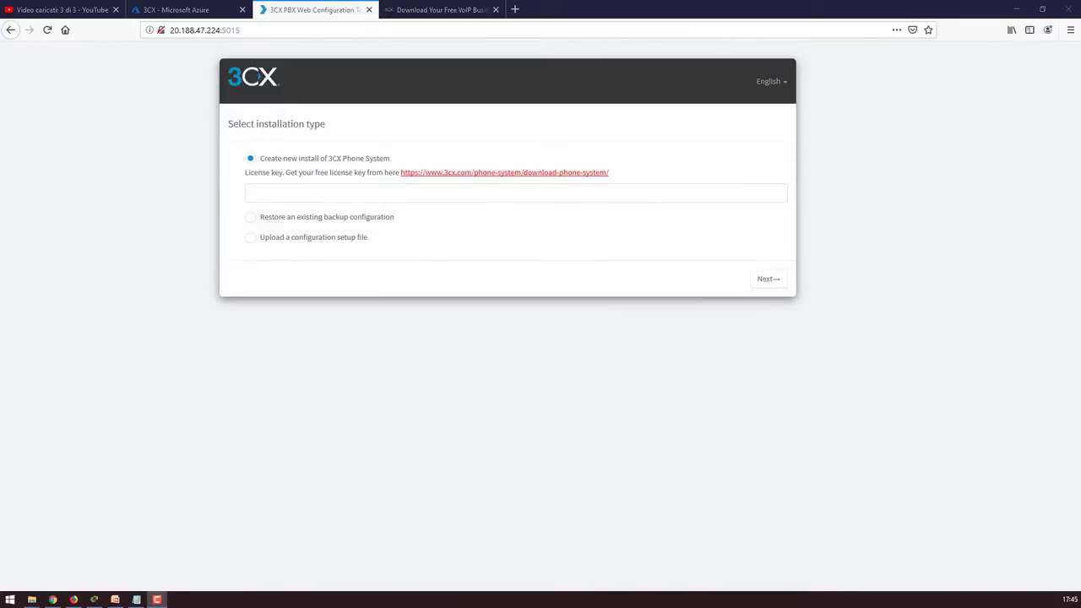
pyautogui.click(401, 193)
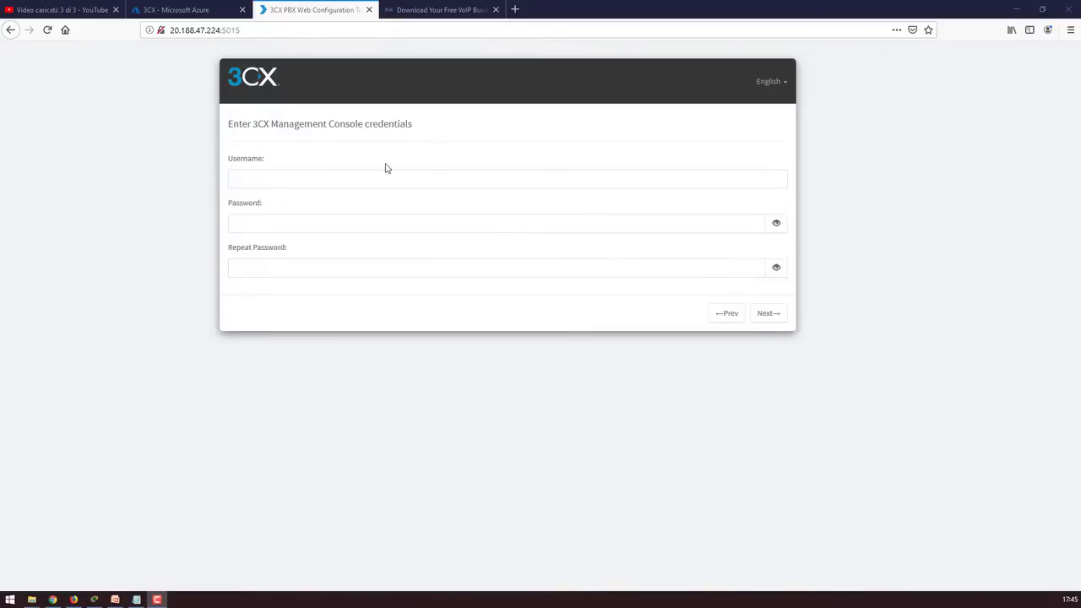
# Enter the management console username, password and repeated password
pyautogui.click(377, 174)
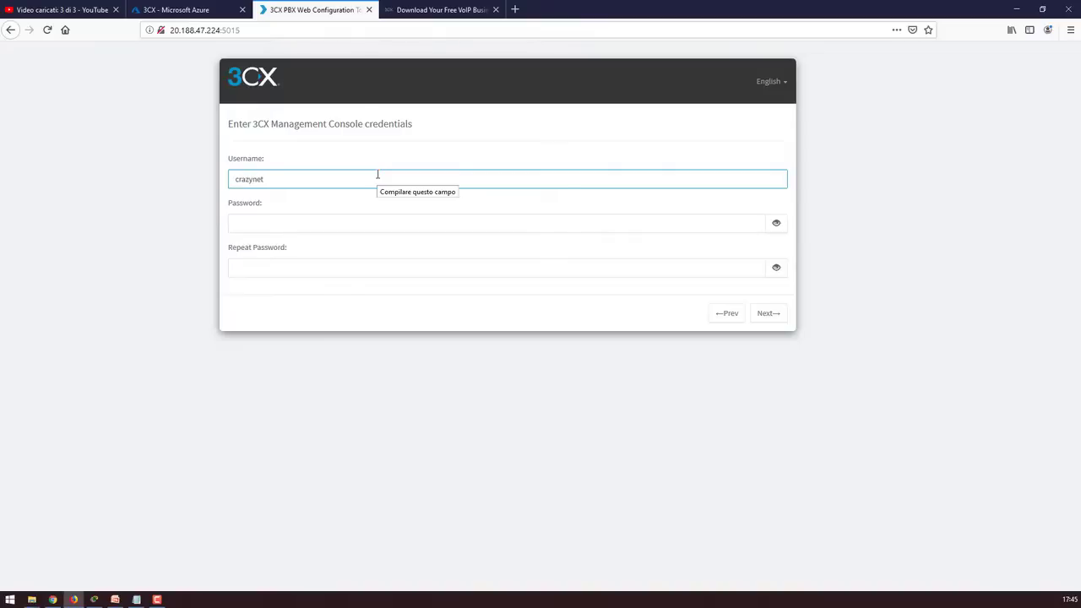
pyautogui.press('Tab')
pyautogui.press('BackSpace')
pyautogui.press('BackSpace')
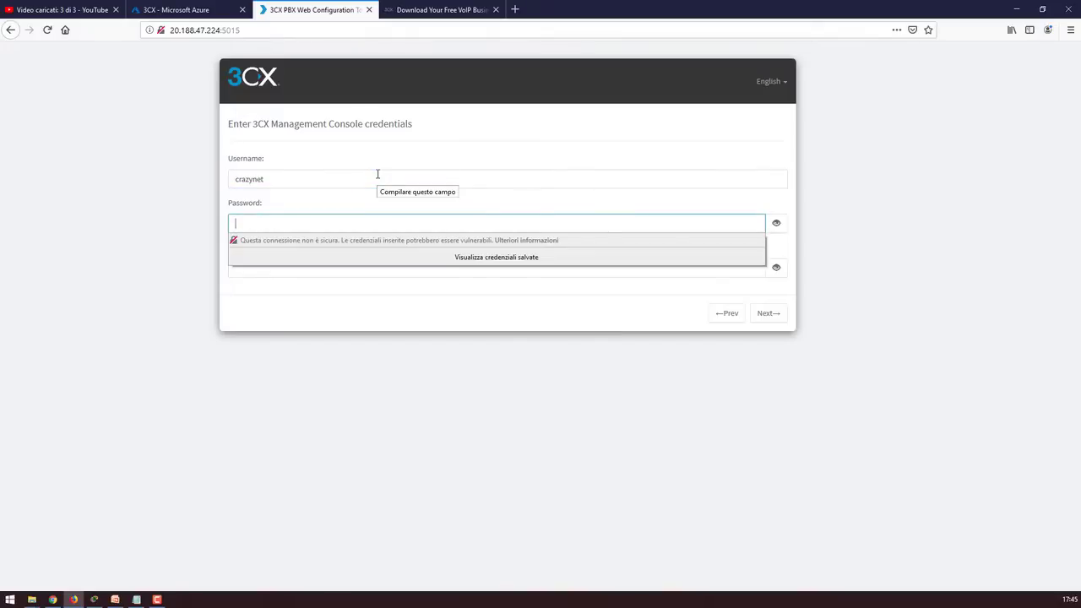
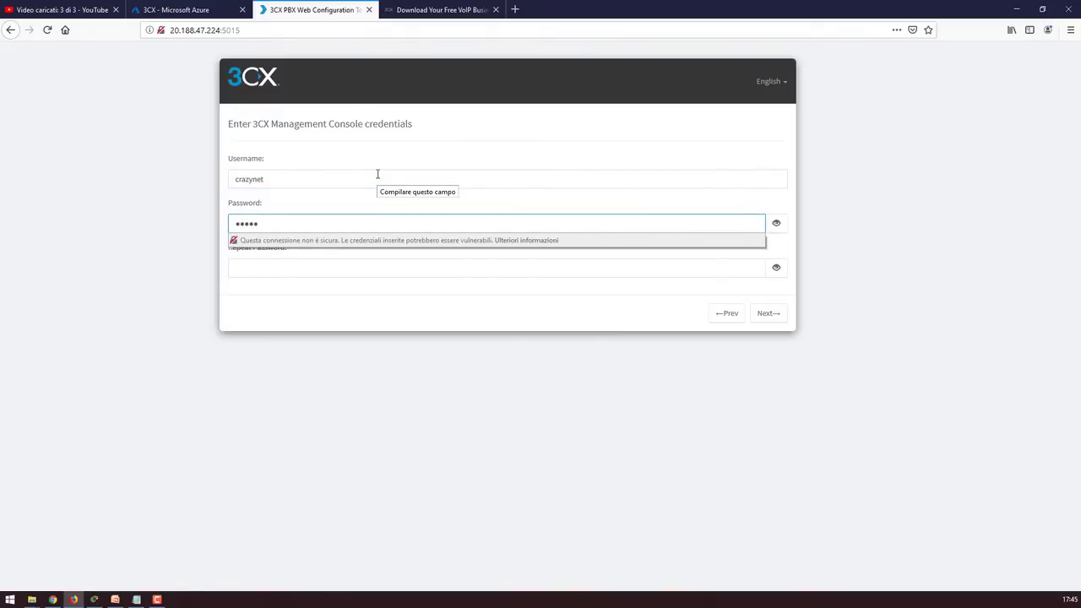
pyautogui.press('Tab')
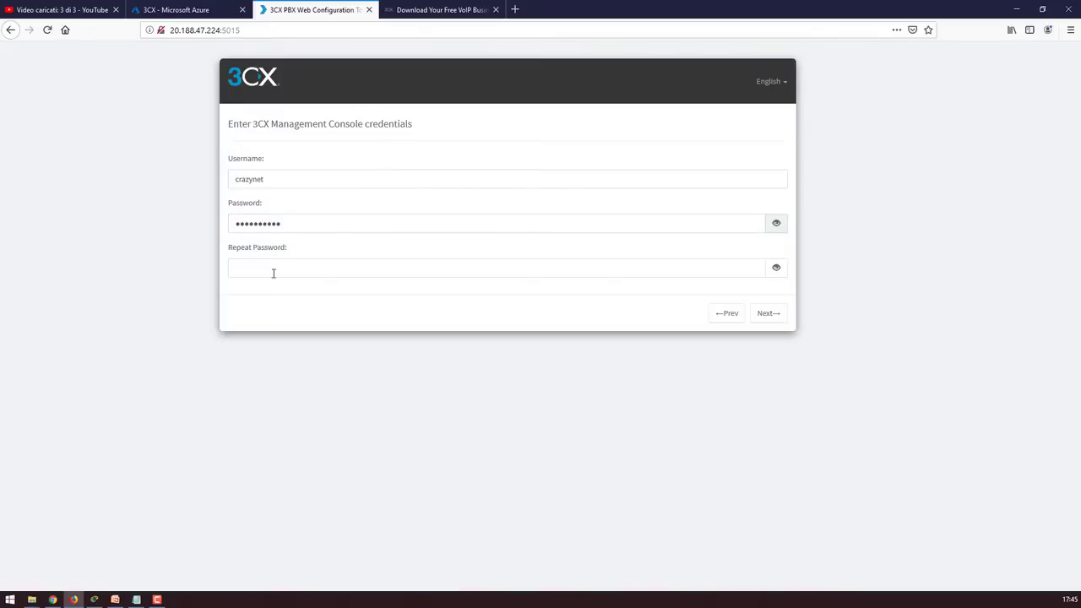
pyautogui.click(274, 267)
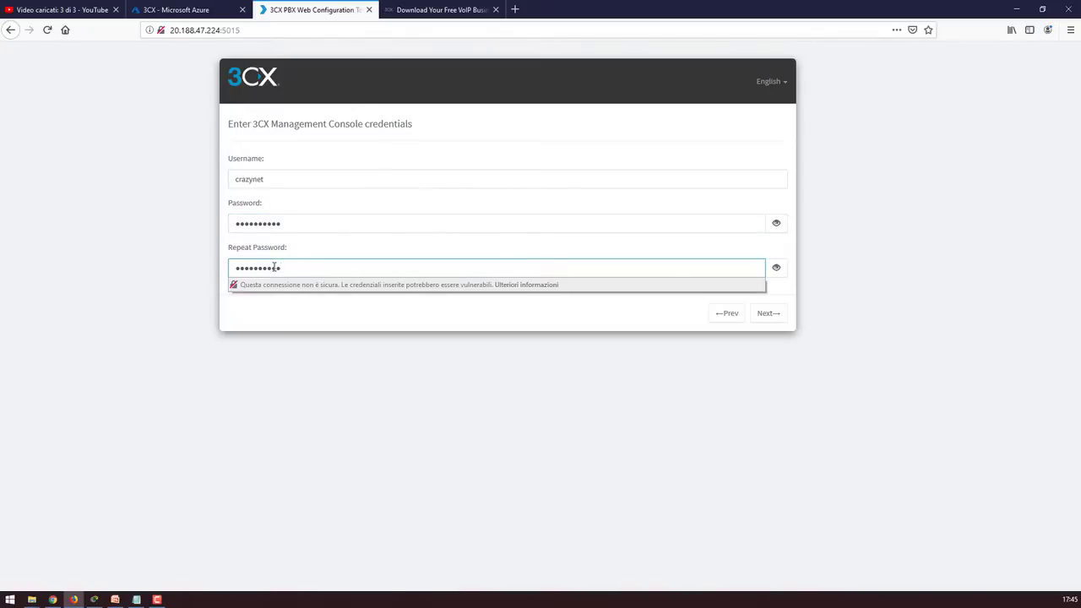
pyautogui.click(280, 303)
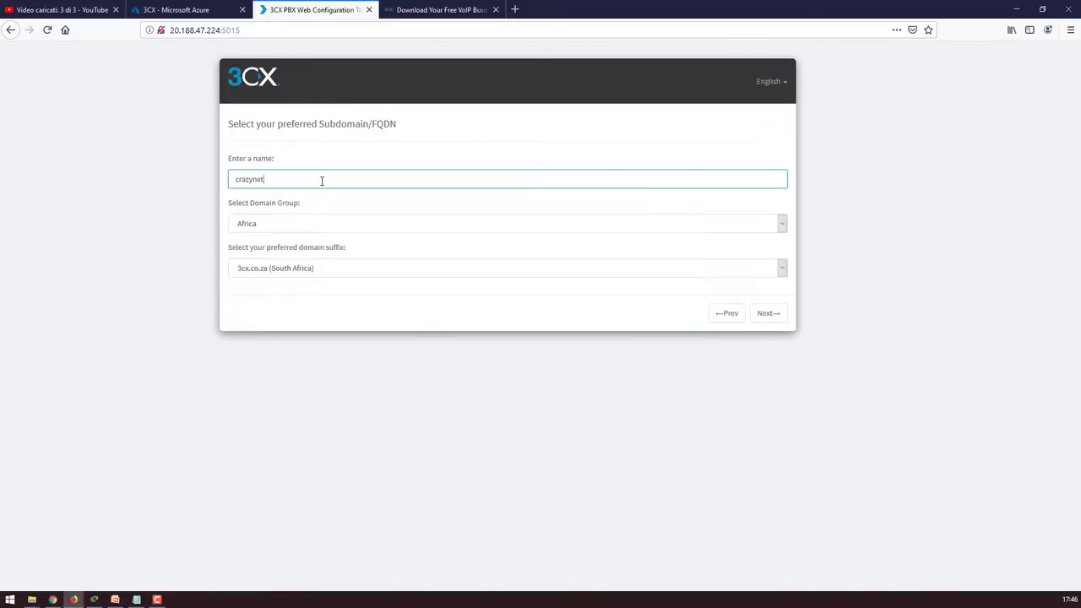
# Choose a free 3CX FQDN, enter a subdomain, and pick Europe with the 3cx.co.uk suffix
pyautogui.click(355, 266)
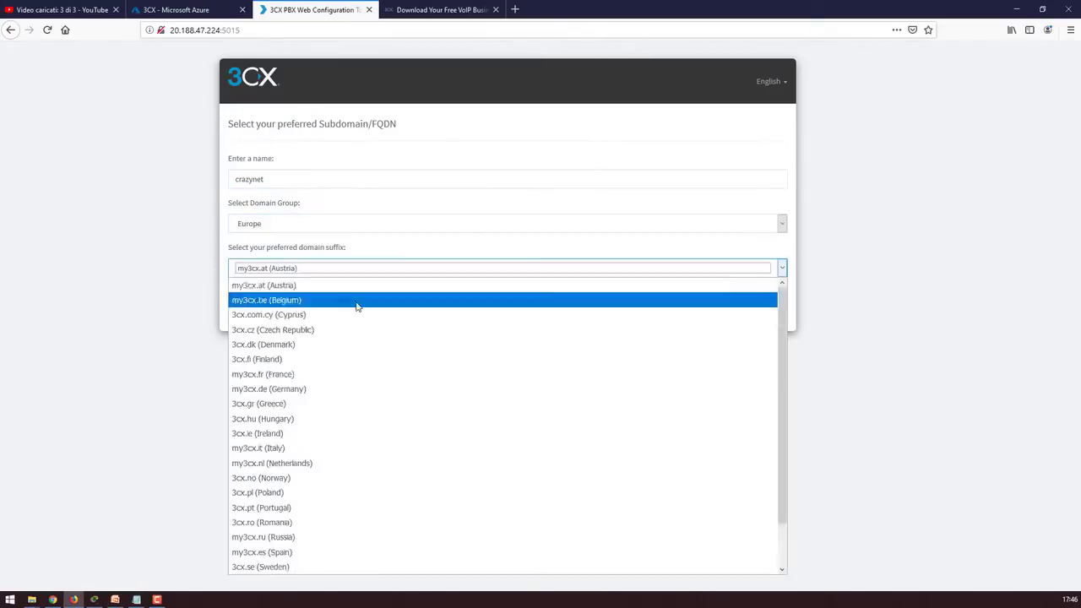
pyautogui.click(357, 301)
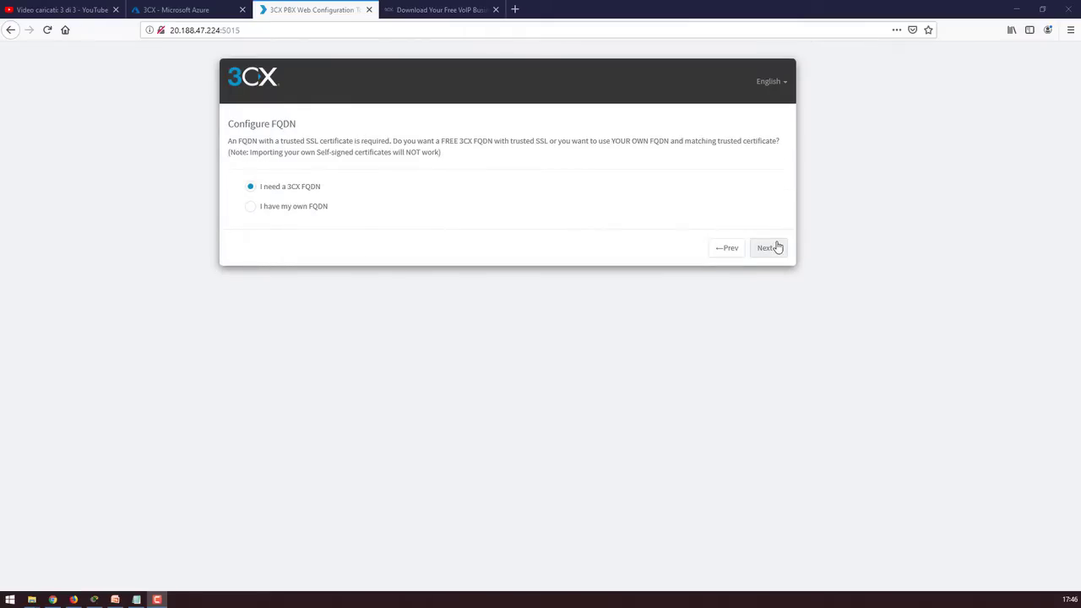
pyautogui.click(768, 247)
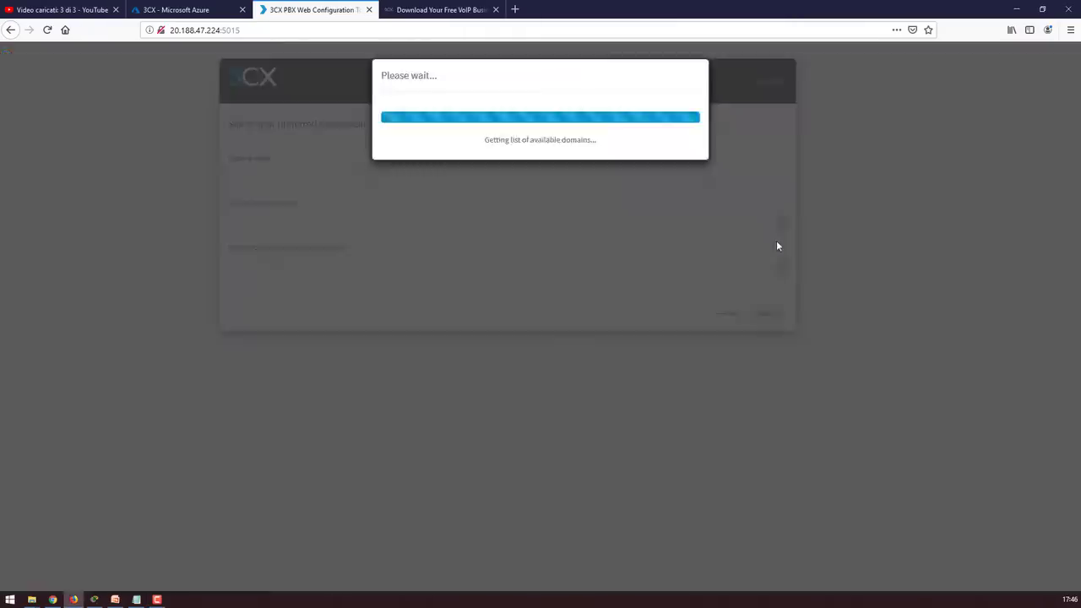
pyautogui.click(322, 180)
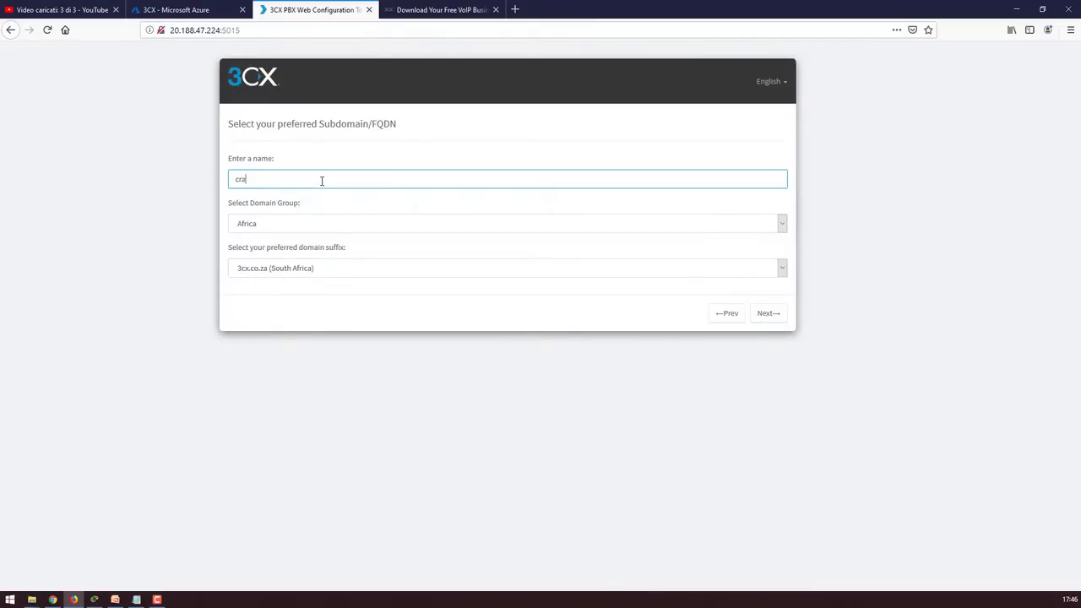
pyautogui.click(352, 232)
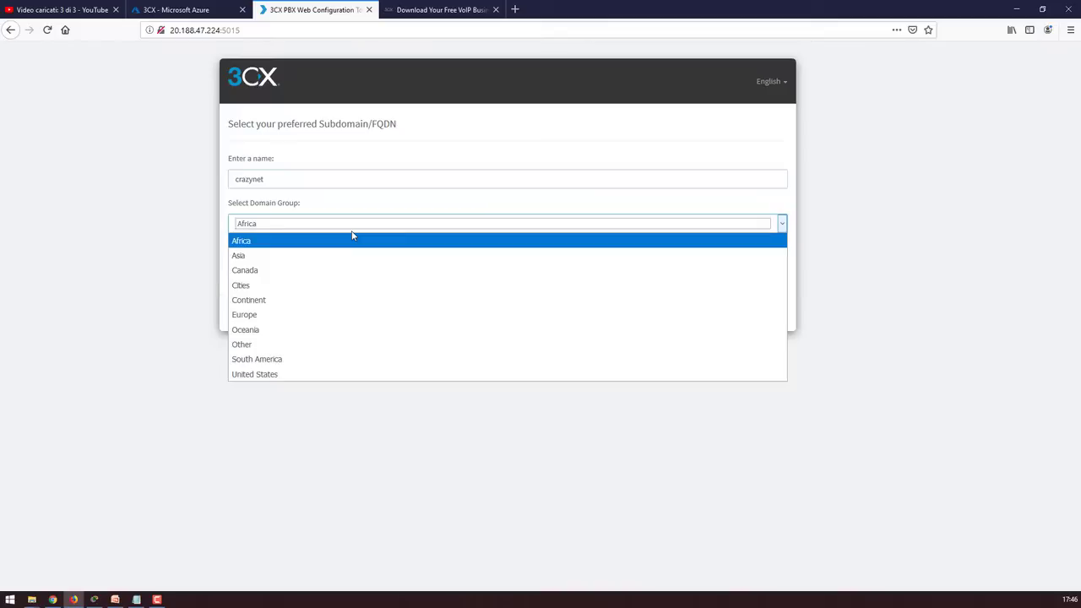
pyautogui.click(343, 312)
pyautogui.click(330, 272)
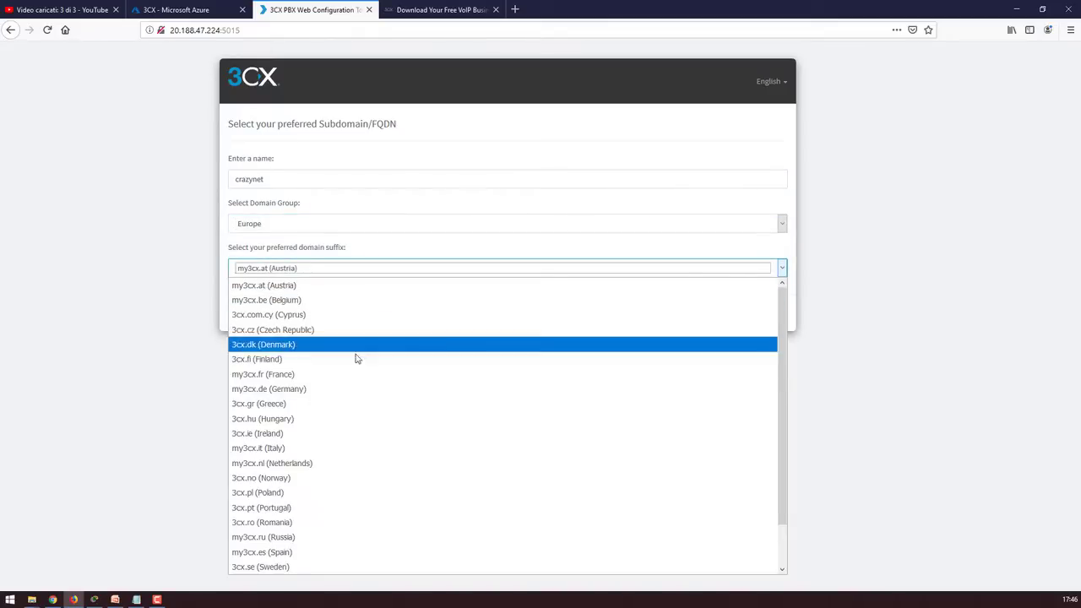
pyautogui.scroll(-1, 363, 371)
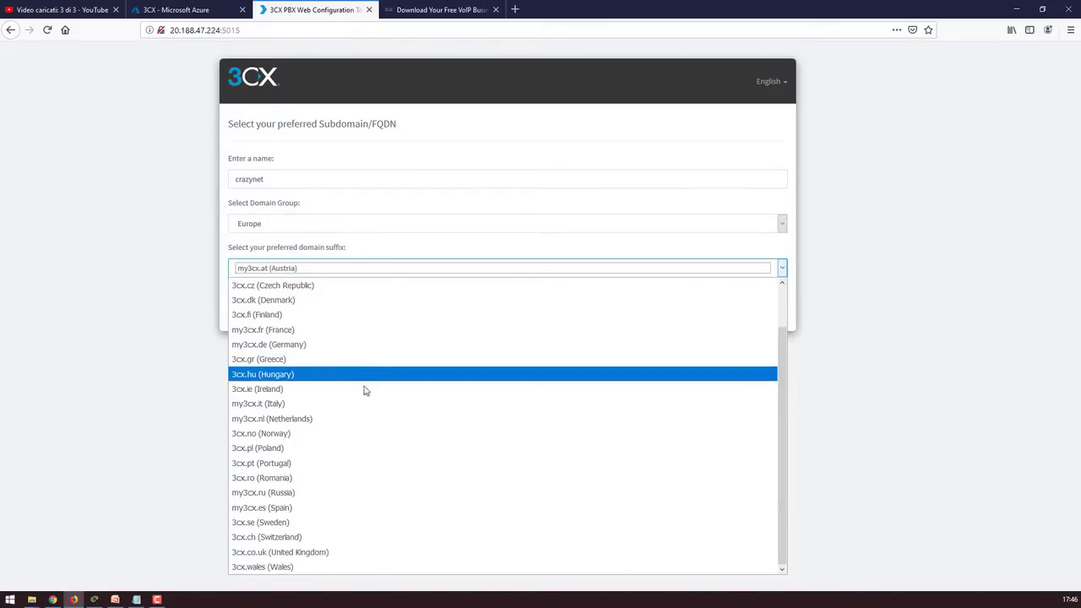
pyautogui.scroll(1, 347, 545)
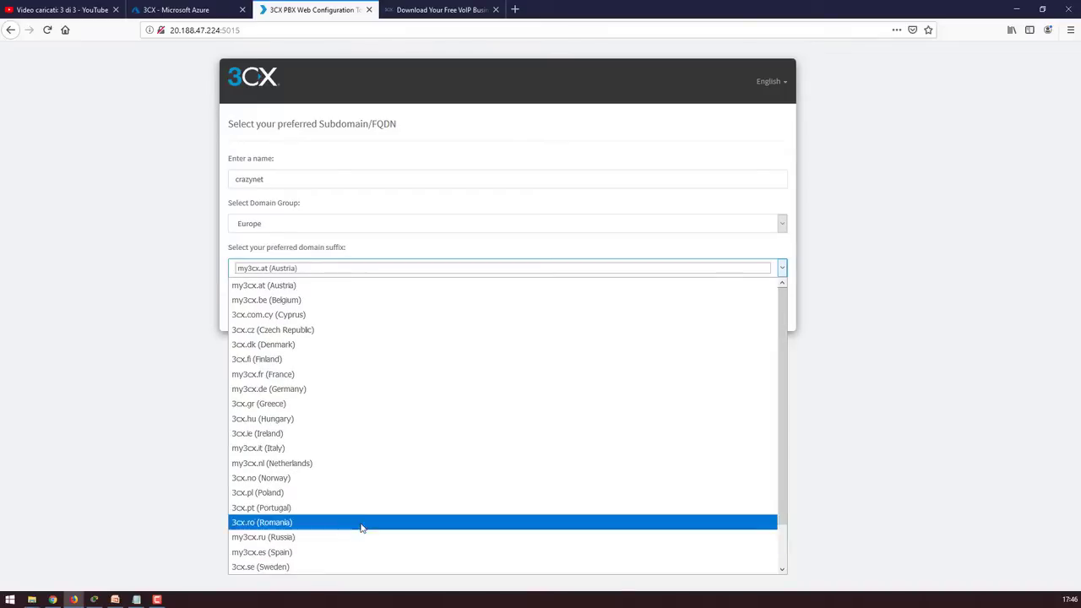
pyautogui.scroll(-1, 354, 426)
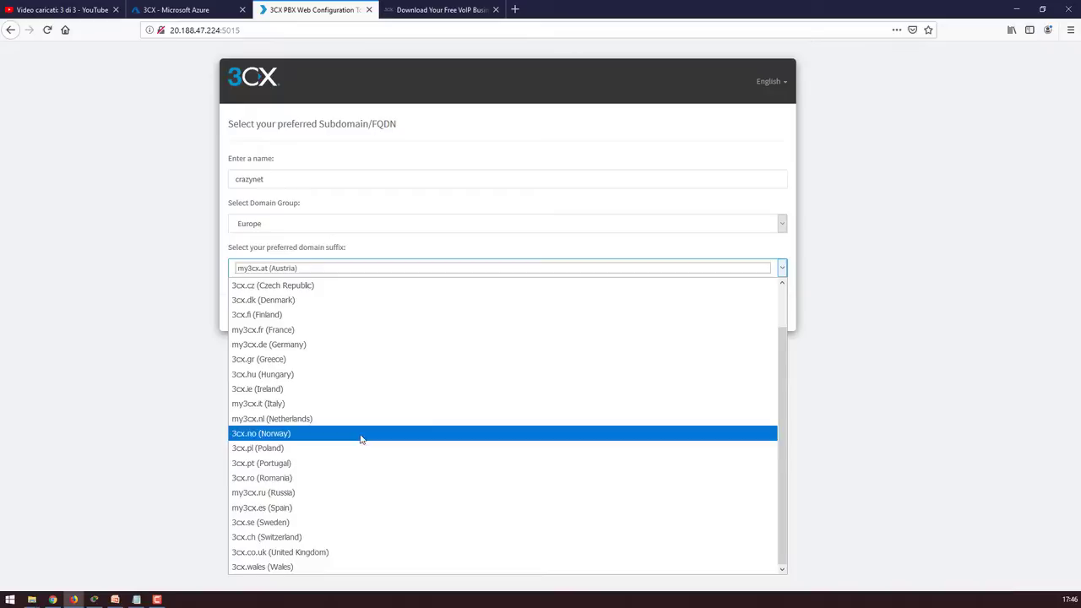
pyautogui.click(325, 554)
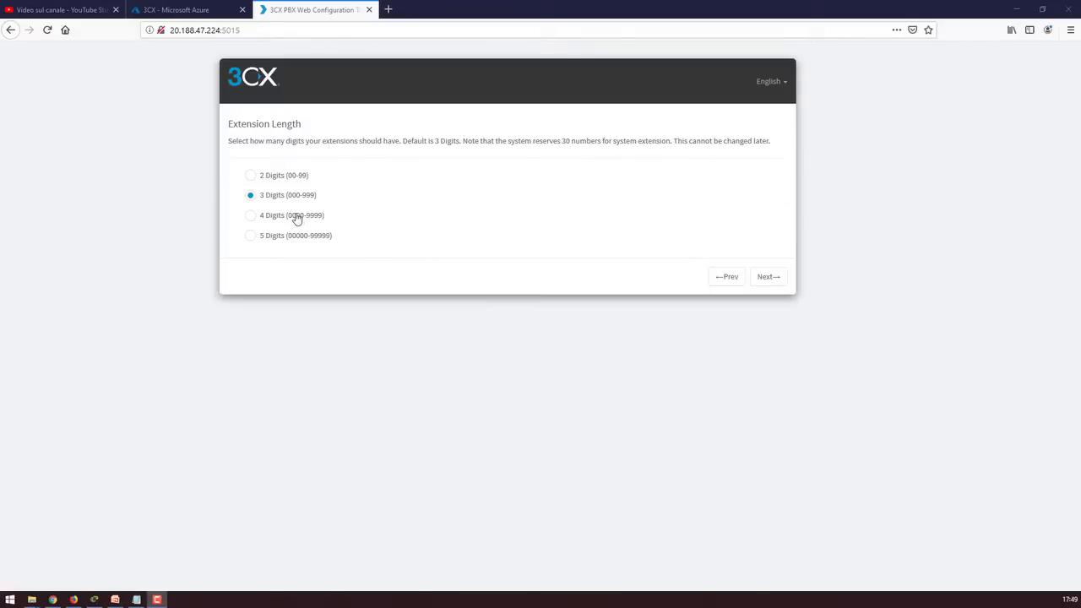
# Choose 4-digit extensions, enter the admin notification e-mail address, and review the SMTP providers
pyautogui.click(293, 215)
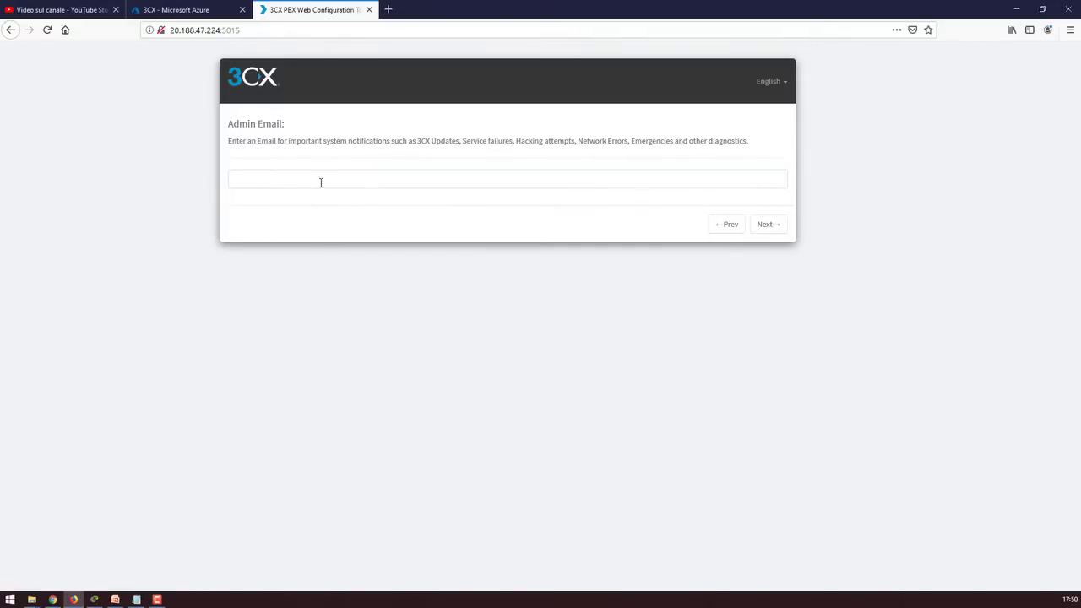
pyautogui.click(321, 182)
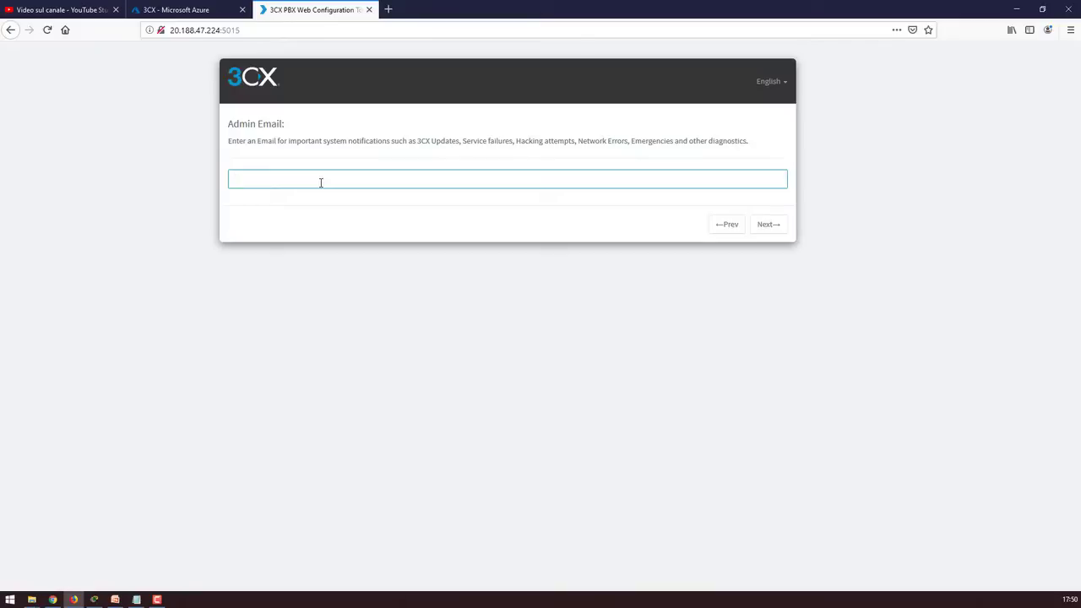
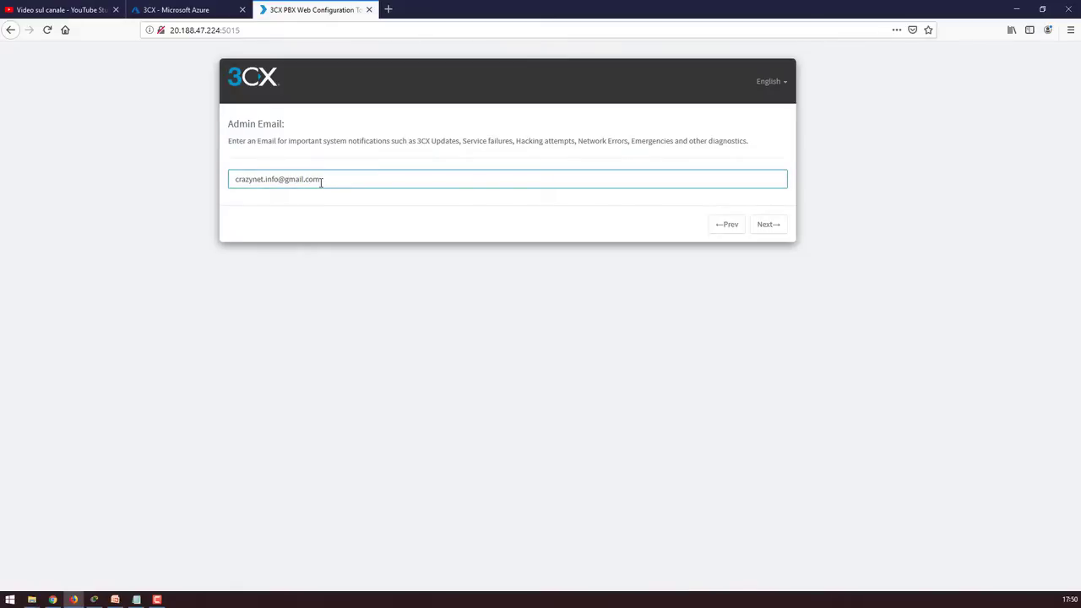
pyautogui.press('Return')
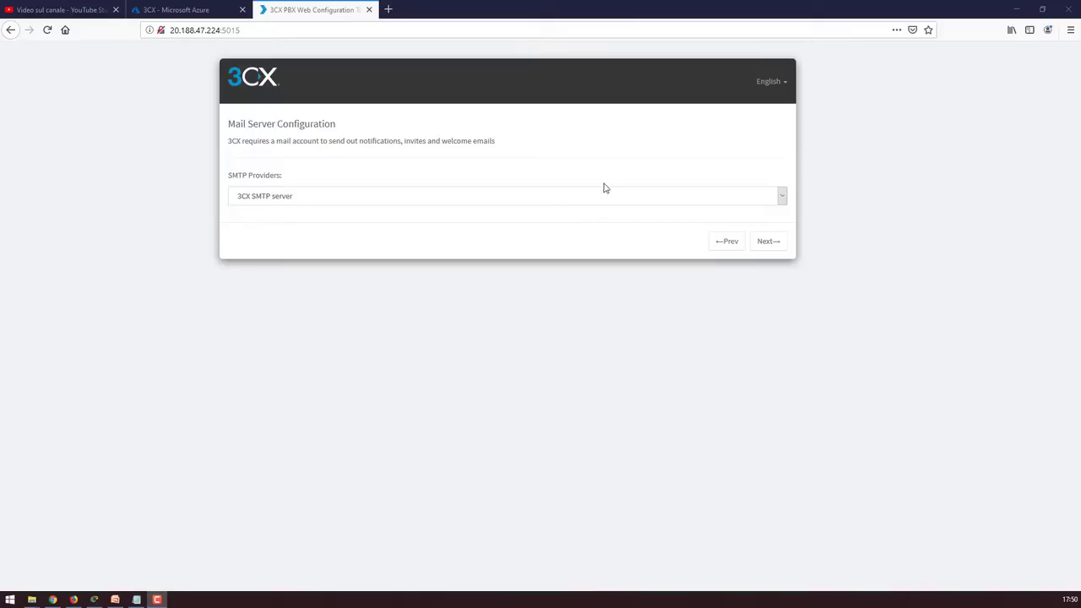
pyautogui.click(590, 194)
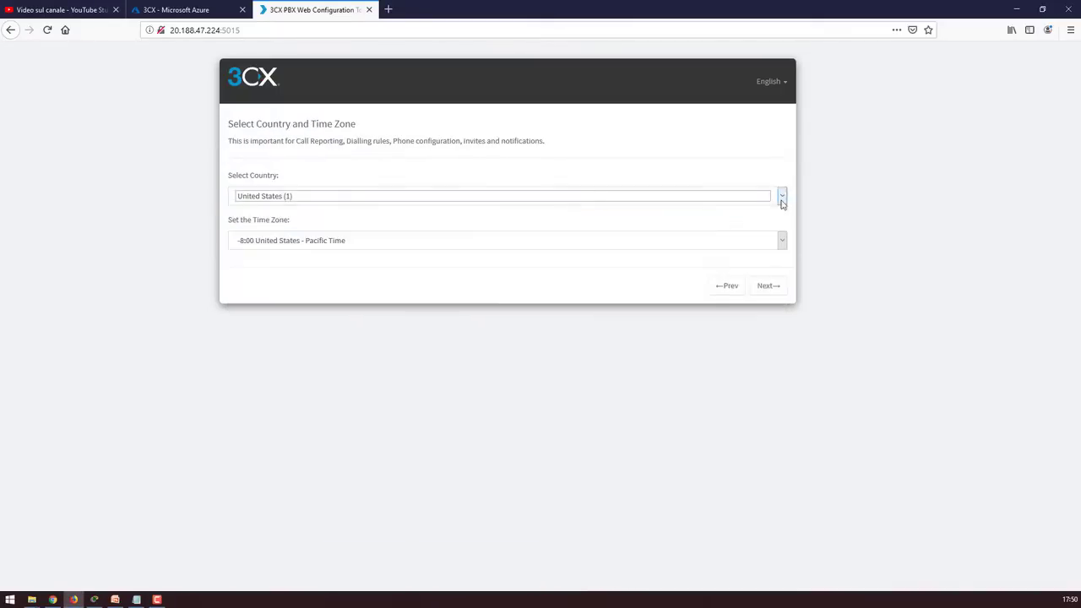
# Pick United States (1) from the country list
pyautogui.click(782, 196)
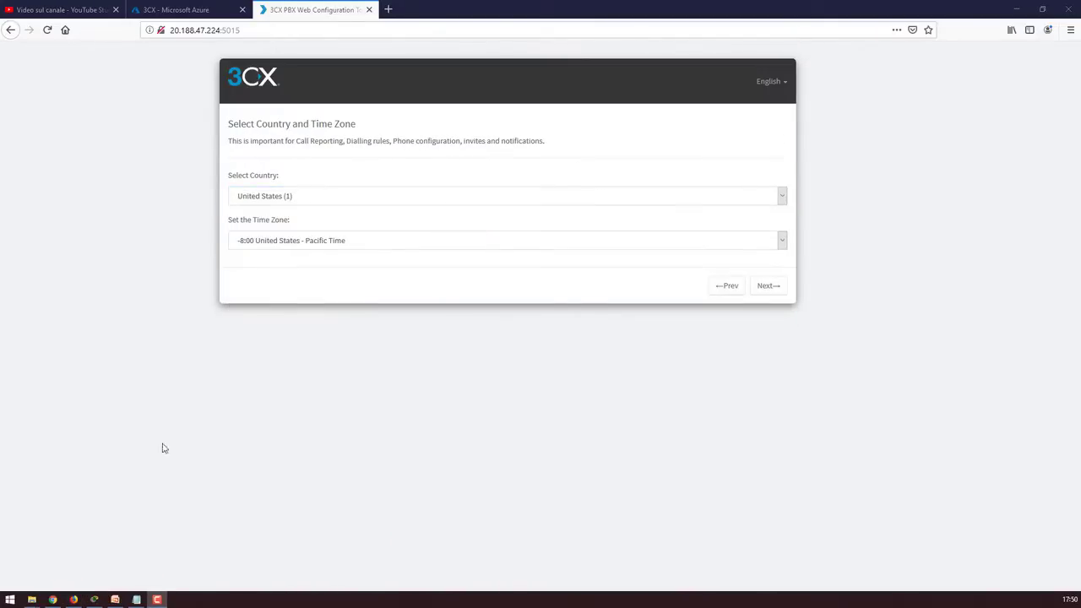
pyautogui.click(782, 203)
pyautogui.click(781, 203)
pyautogui.scroll(-6, 655, 318)
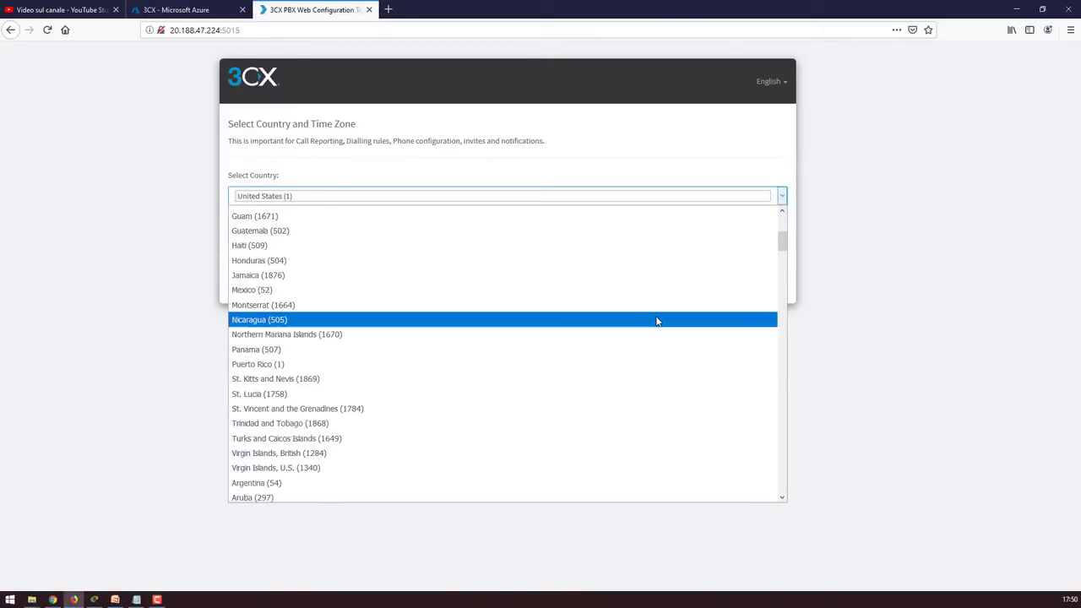
pyautogui.scroll(-12, 655, 324)
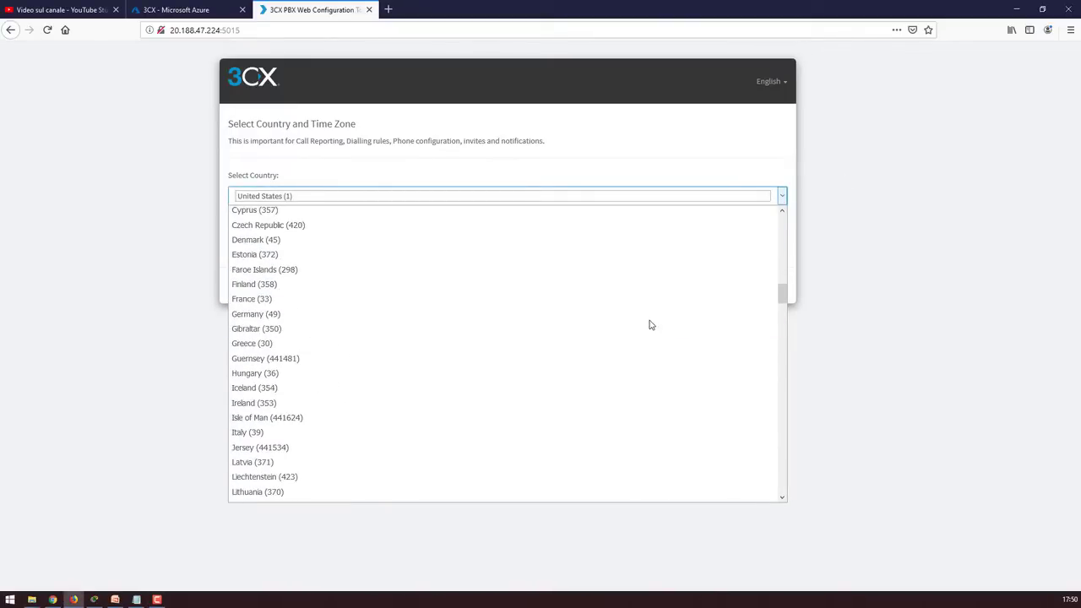
pyautogui.scroll(-4, 650, 327)
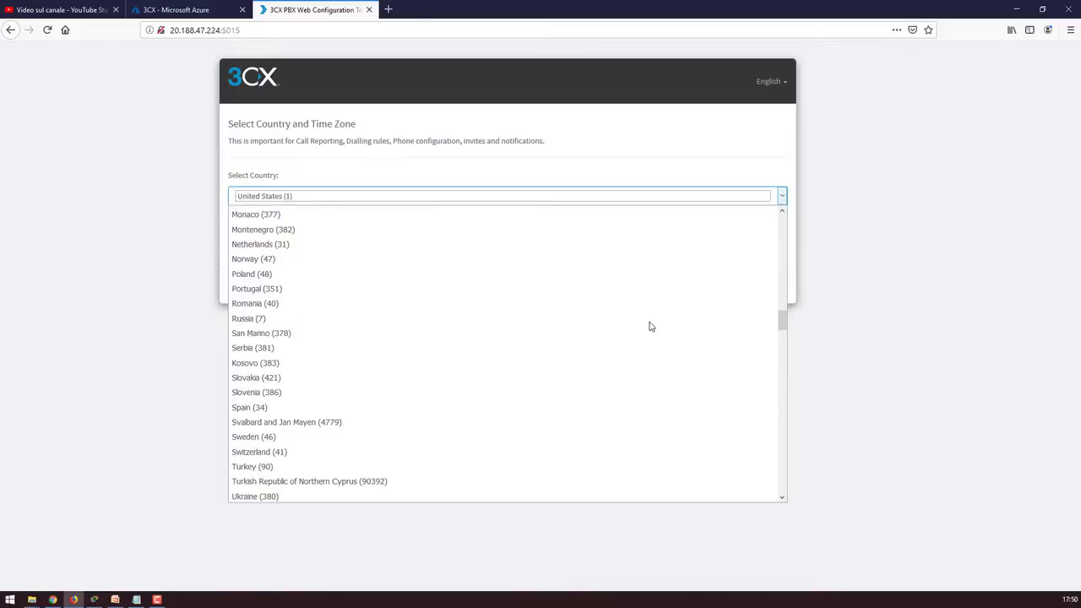
pyautogui.press('m')
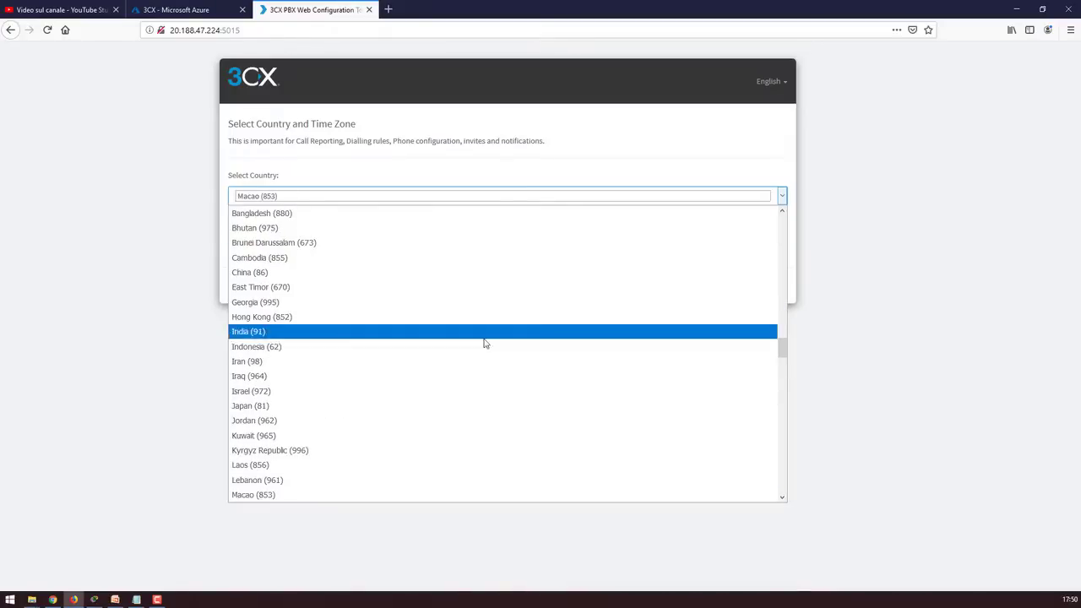
pyautogui.press('m')
pyautogui.press('m')
pyautogui.press('m')
pyautogui.press('m')
pyautogui.press('m')
pyautogui.press('m')
pyautogui.press('m')
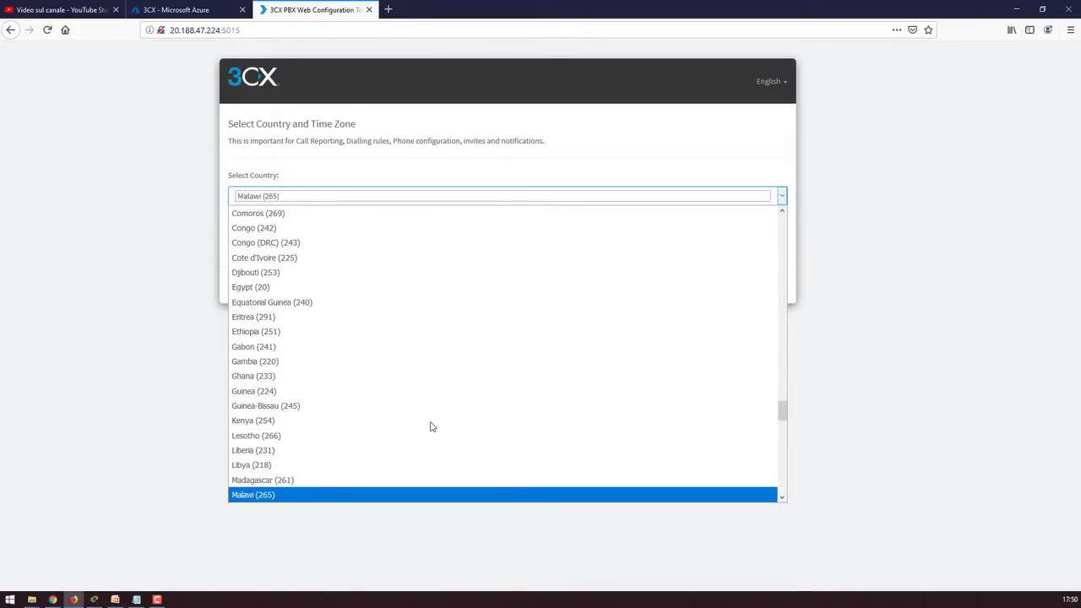
pyautogui.press('m')
pyautogui.press('m')
pyautogui.press('m')
pyautogui.press('m')
pyautogui.press('m')
pyautogui.press('m')
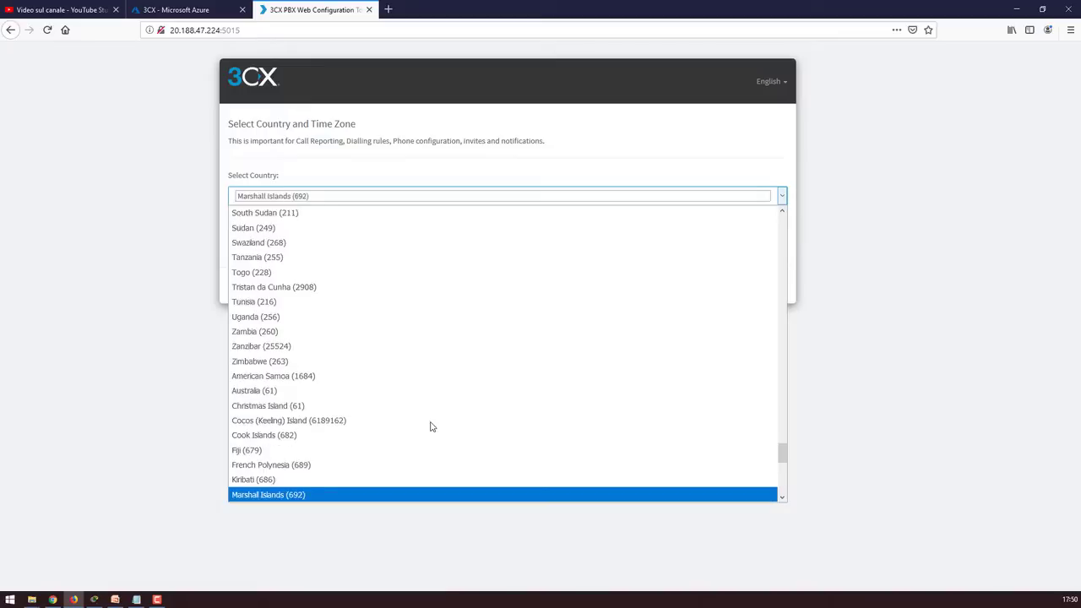
pyautogui.press('m')
pyautogui.scroll(7, 415, 375)
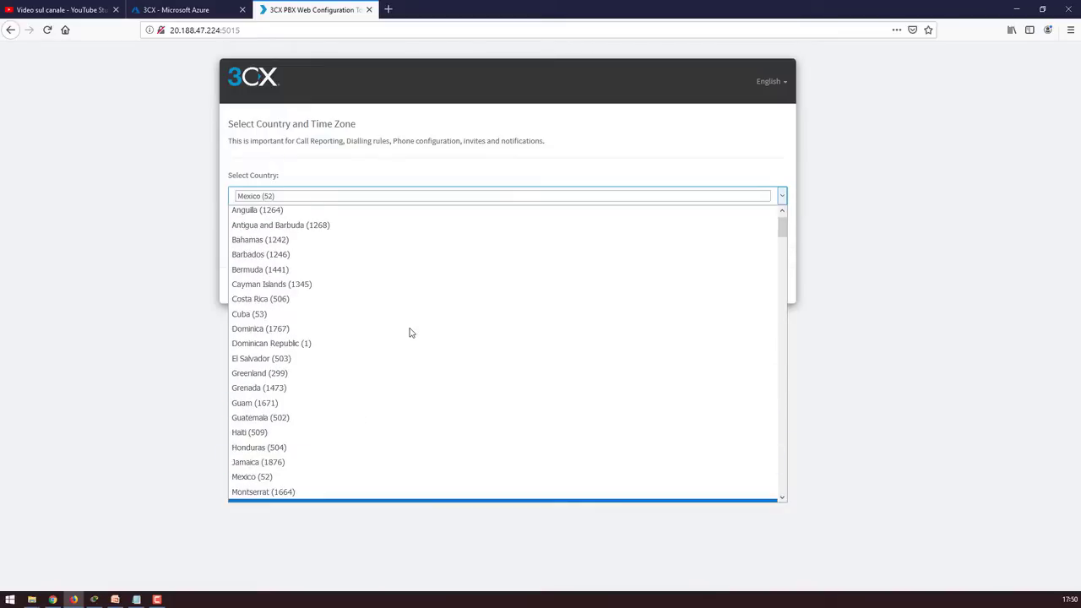
pyautogui.click(401, 220)
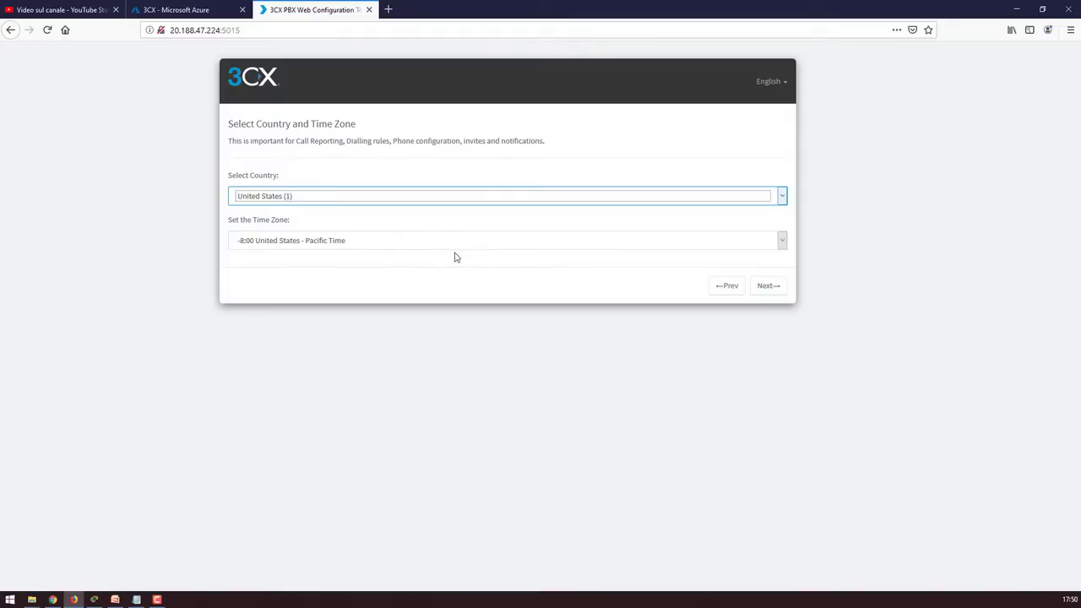
# Recheck the country list, keeping United States (1) with the -8:00 Pacific Time zone
pyautogui.click(435, 201)
pyautogui.scroll(-20, 437, 341)
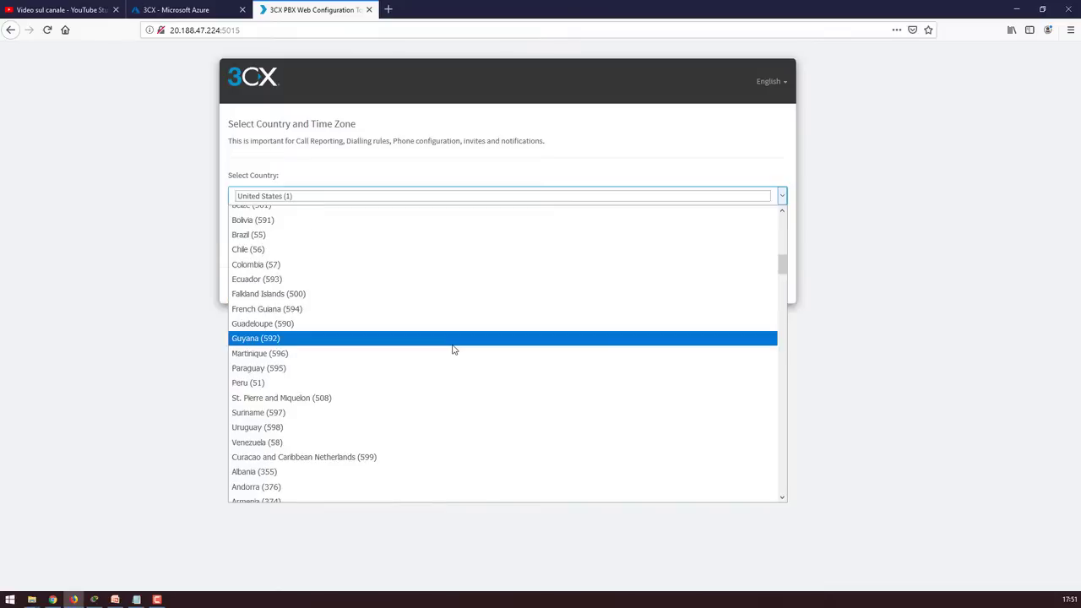
pyautogui.scroll(-2, 453, 353)
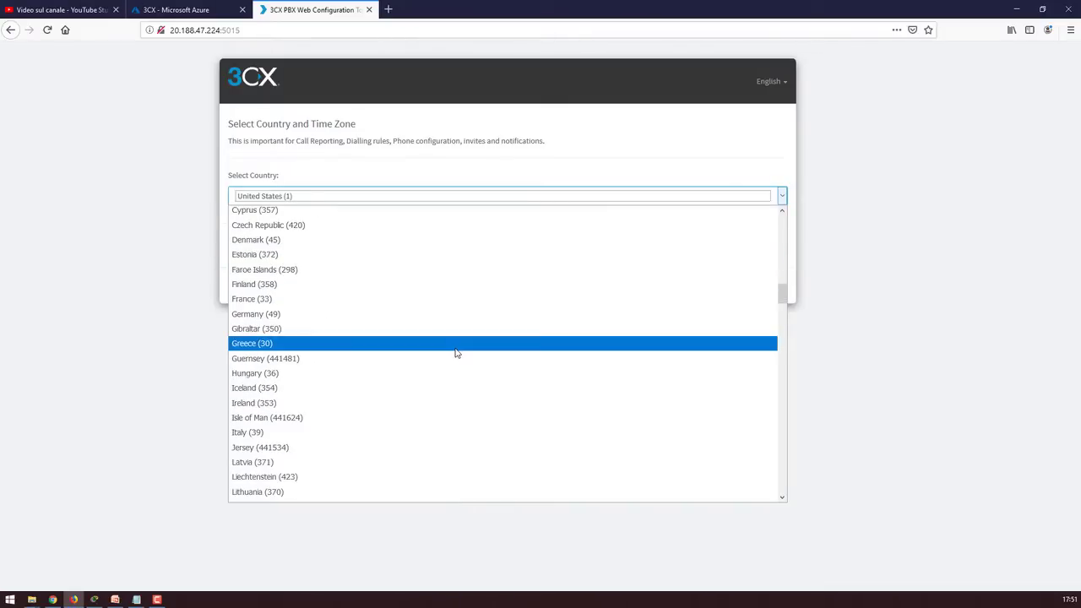
pyautogui.scroll(-7, 453, 352)
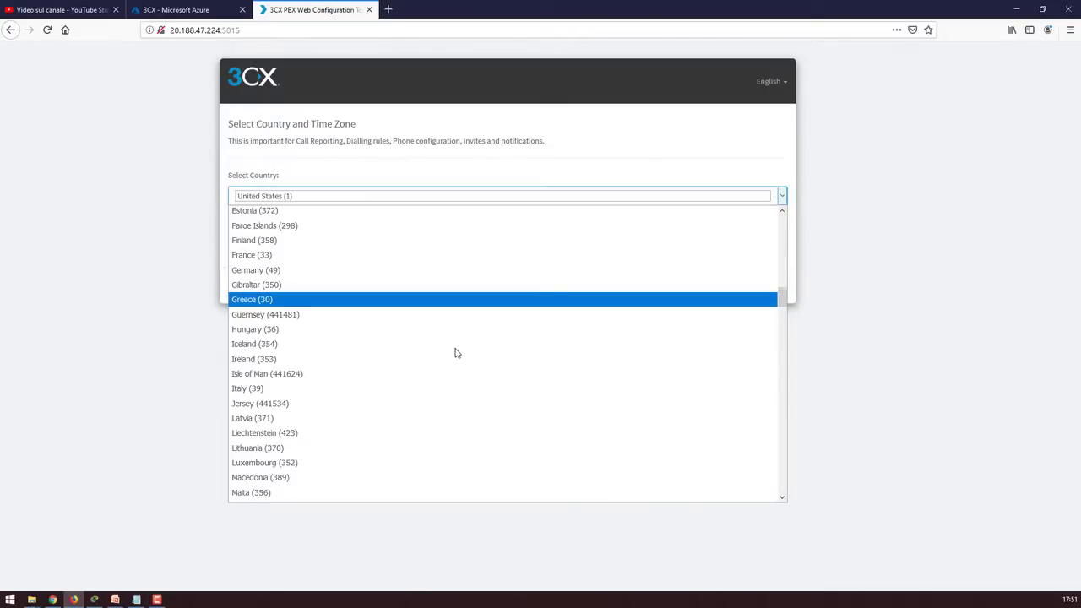
pyautogui.scroll(-9, 454, 352)
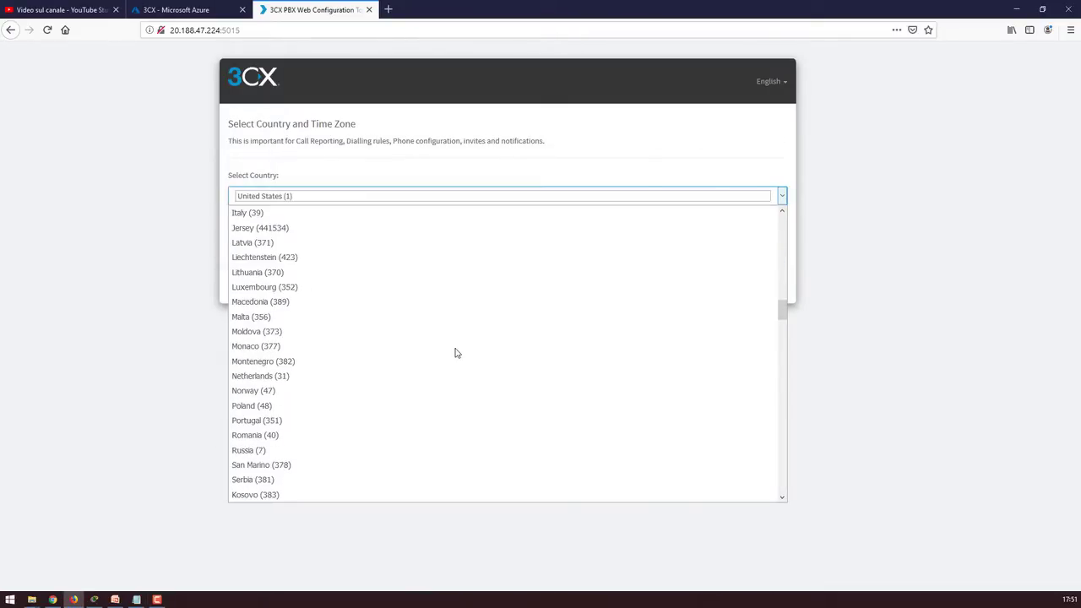
pyautogui.scroll(-10, 454, 352)
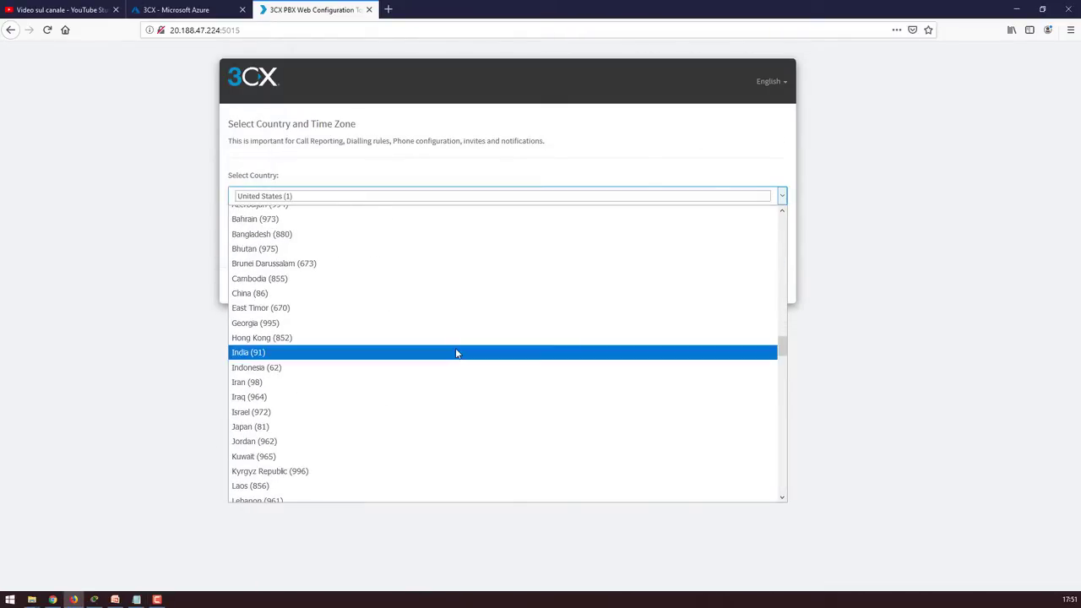
pyautogui.scroll(-10, 456, 353)
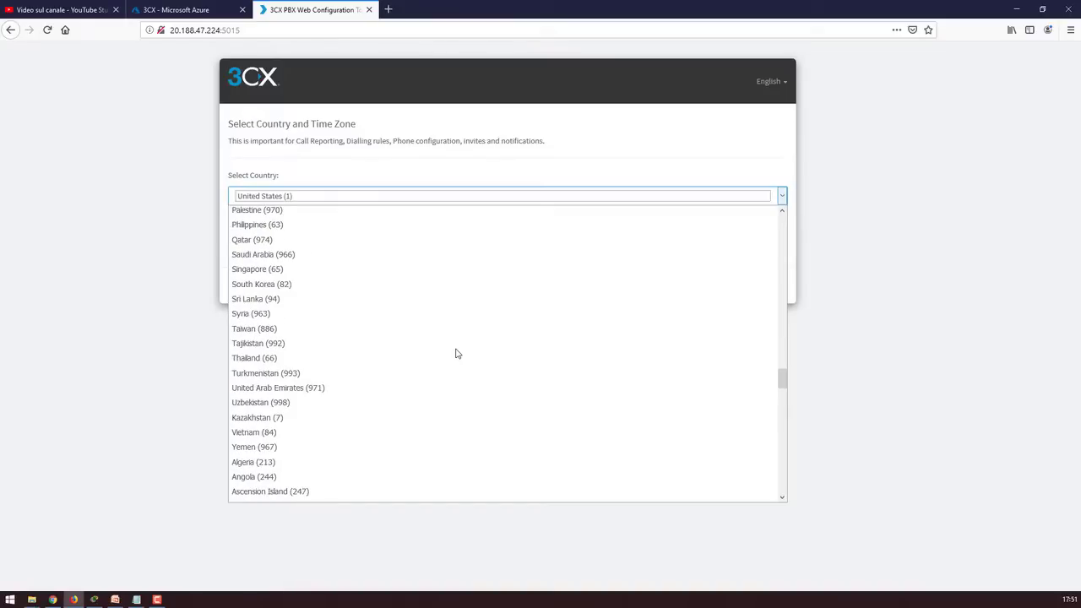
pyautogui.scroll(-10, 456, 353)
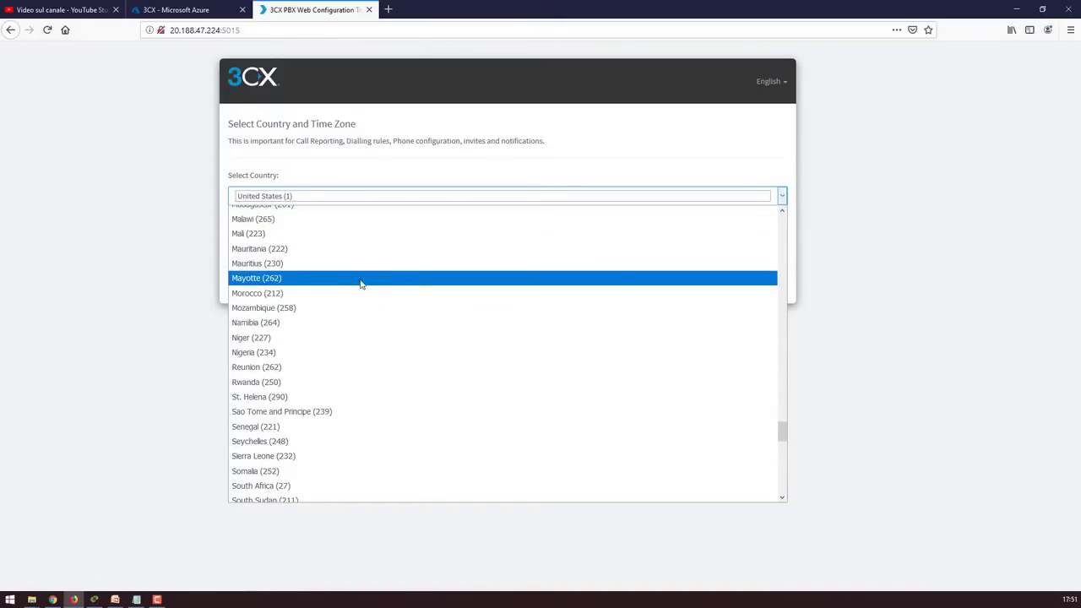
pyautogui.click(413, 197)
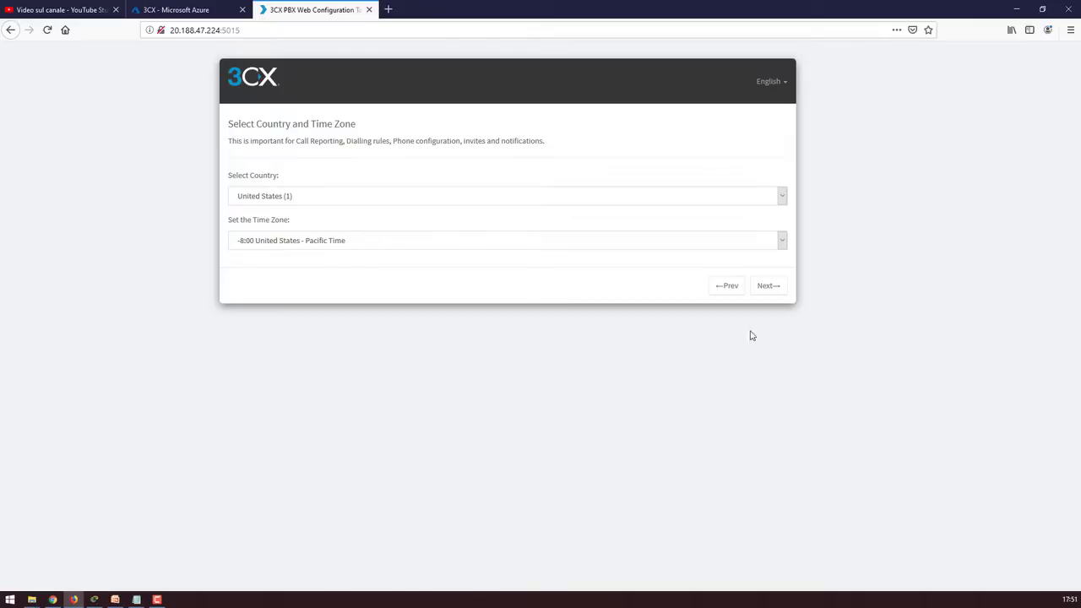
# Advance to the operator extension step and try entering 'admin' details
pyautogui.click(768, 285)
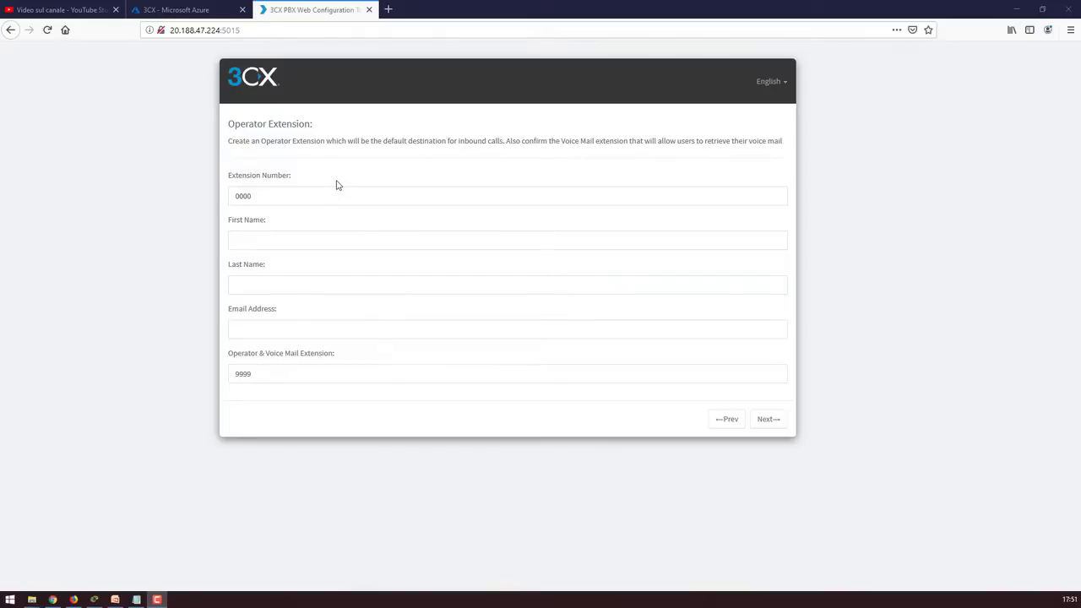
pyautogui.click(299, 242)
pyautogui.write('admin')
pyautogui.press('Tab')
pyautogui.write('admin')
pyautogui.press('Tab')
pyautogui.write('admin@')
pyautogui.press('Return')
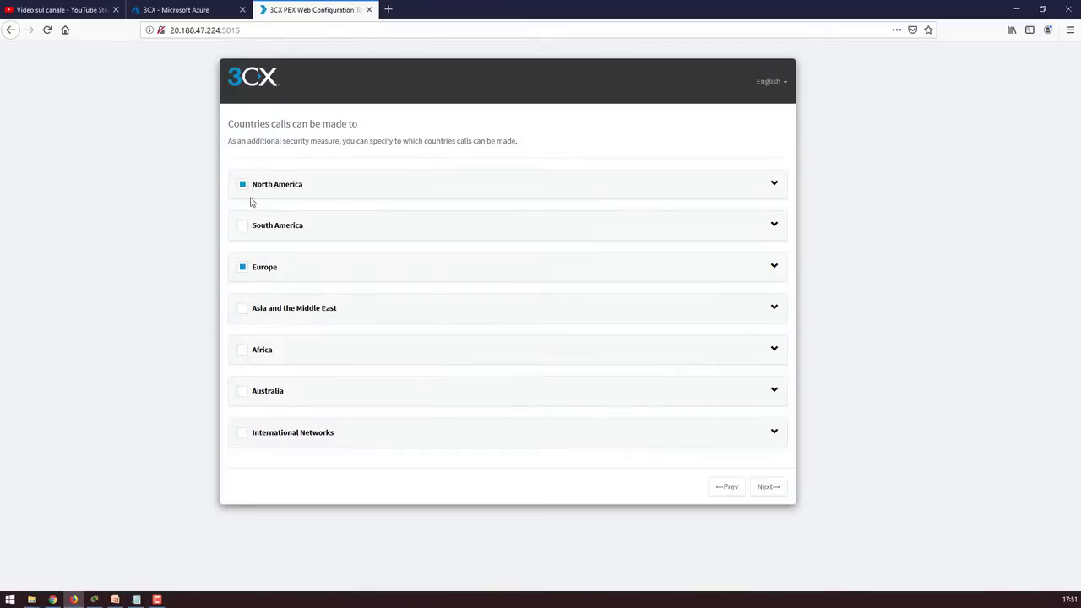
pyautogui.click(770, 488)
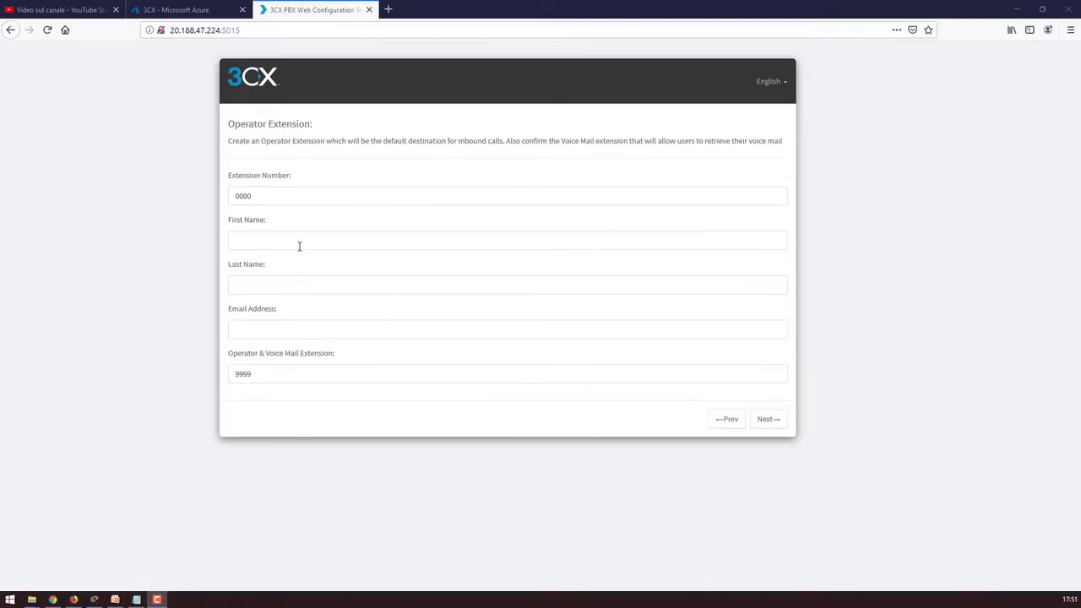
# Fill extension 0000's first name and e-mail with the owner's details and continue
pyautogui.click(299, 246)
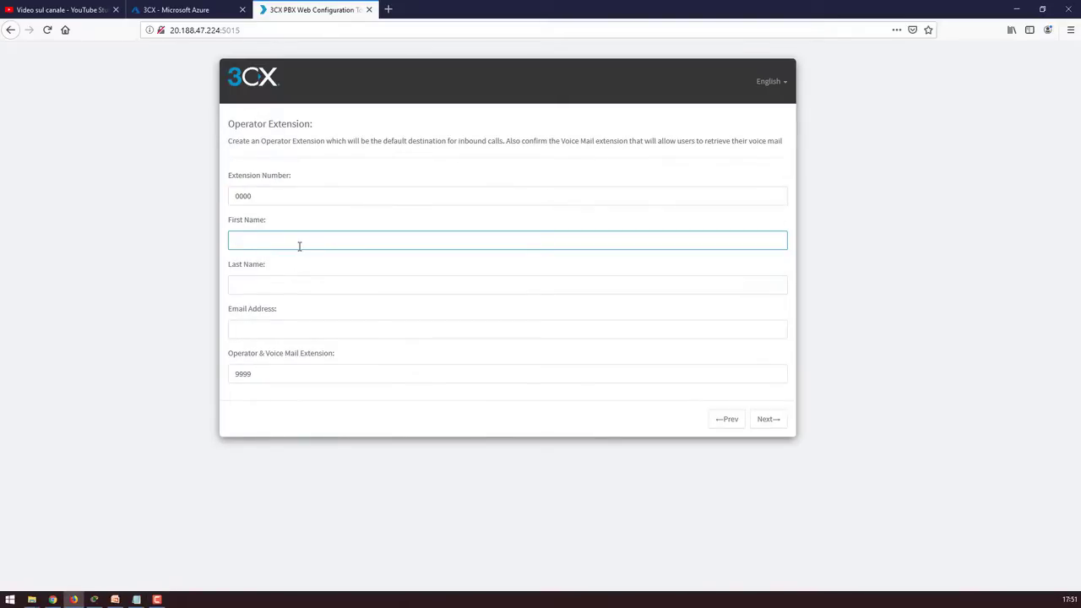
pyautogui.write('valerio')
pyautogui.press('Tab')
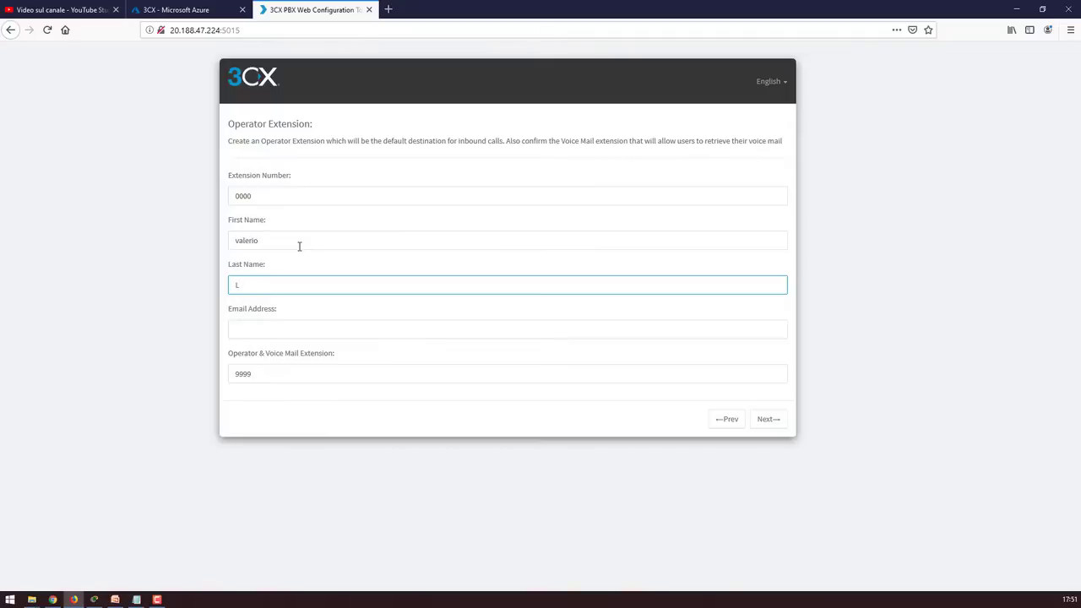
pyautogui.press('Tab')
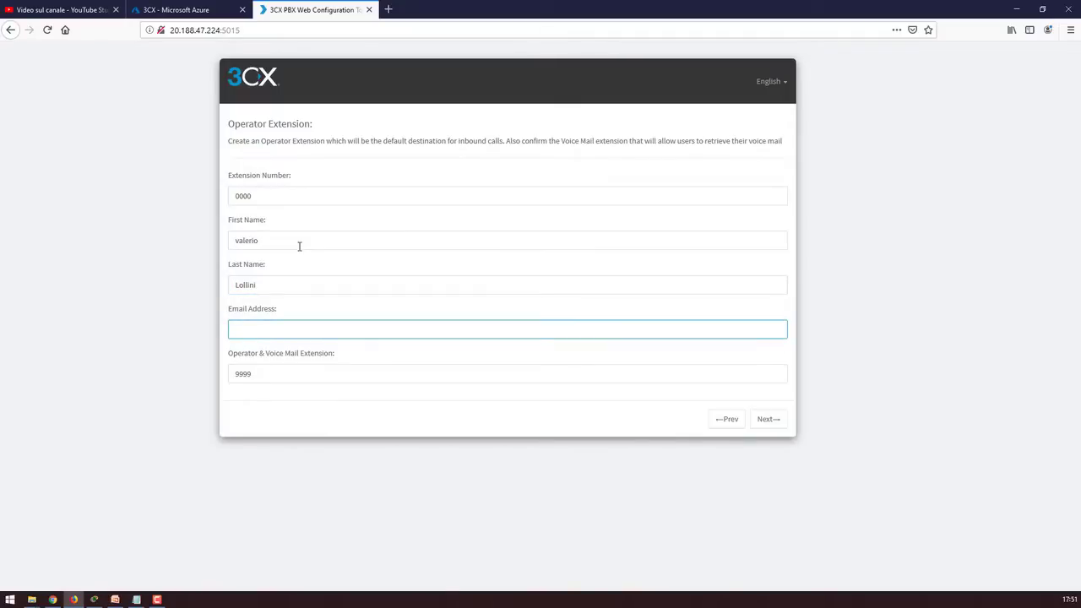
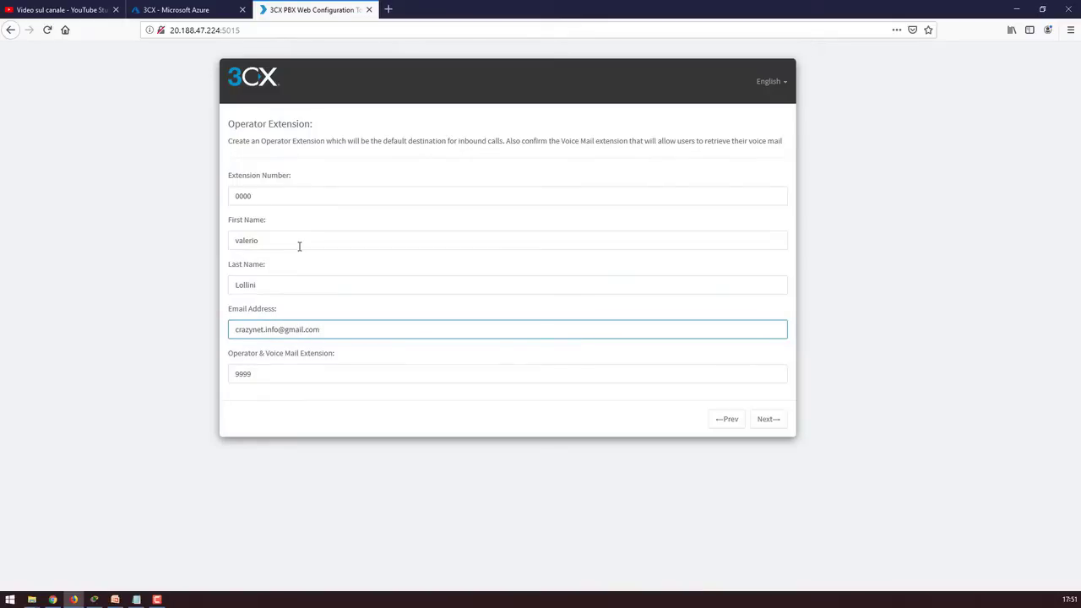
pyautogui.click(768, 419)
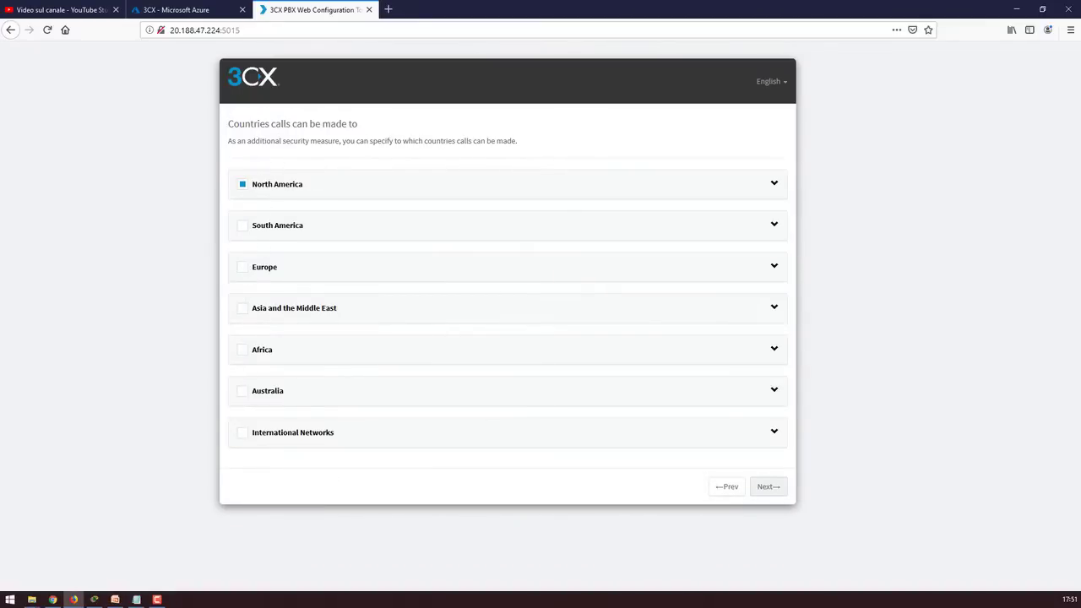
# Allow Europe alongside North America as calling countries and continue
pyautogui.click(242, 267)
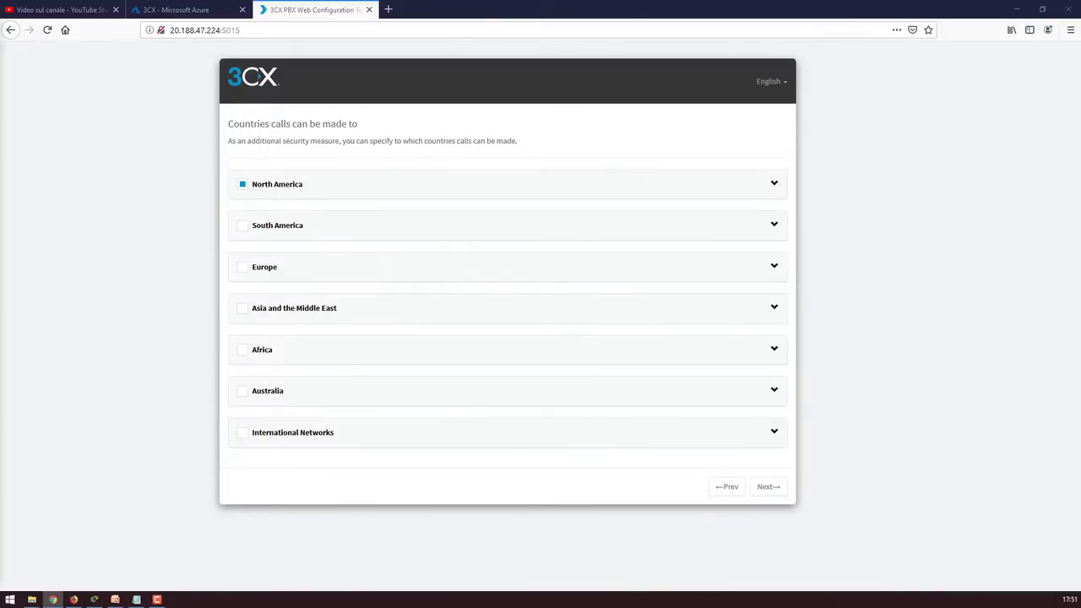
pyautogui.click(242, 267)
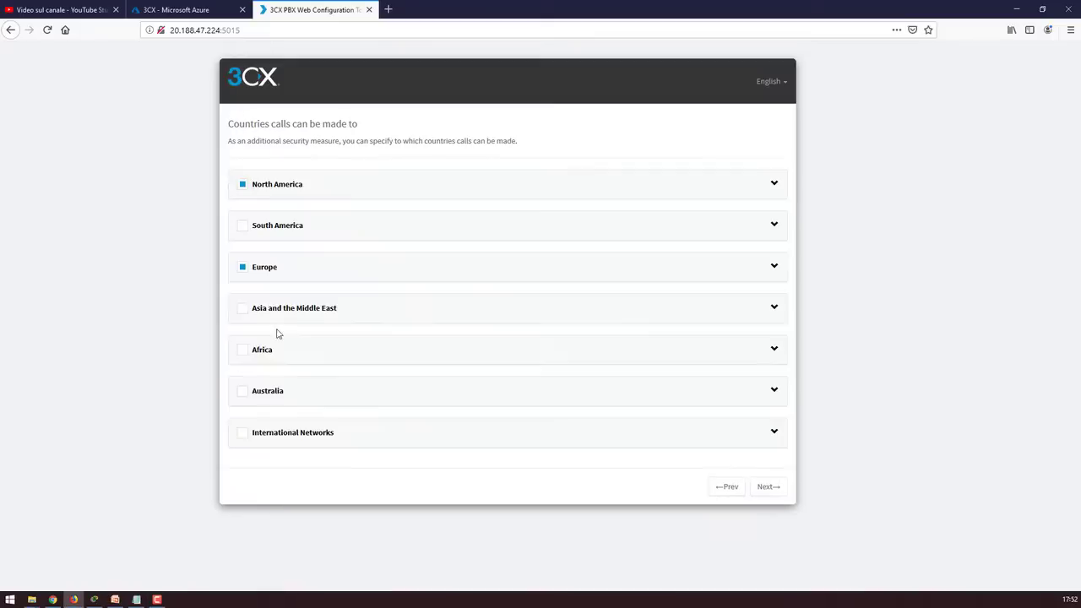
pyautogui.click(768, 493)
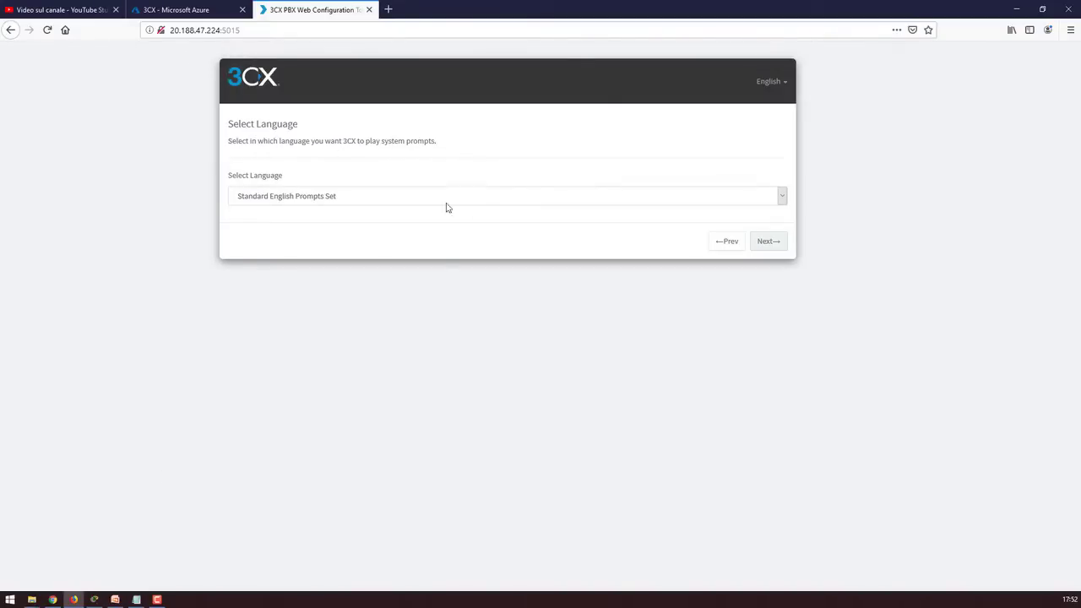
# Keep Standard English Prompts Set as the prompt language and continue to registration details
pyautogui.click(448, 201)
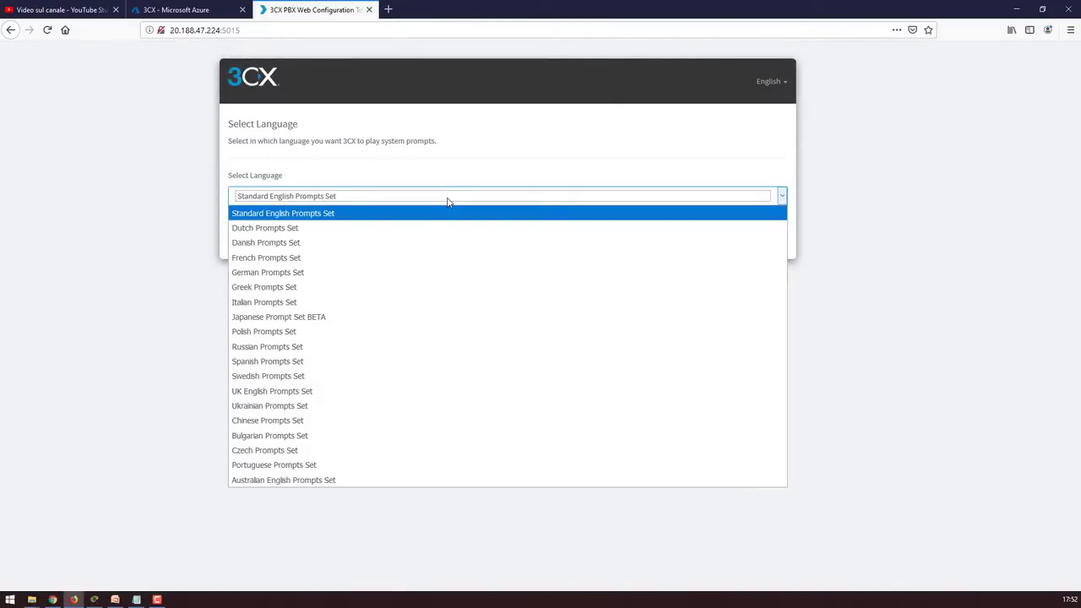
pyautogui.click(448, 201)
pyautogui.click(448, 201)
pyautogui.click(414, 170)
pyautogui.click(768, 241)
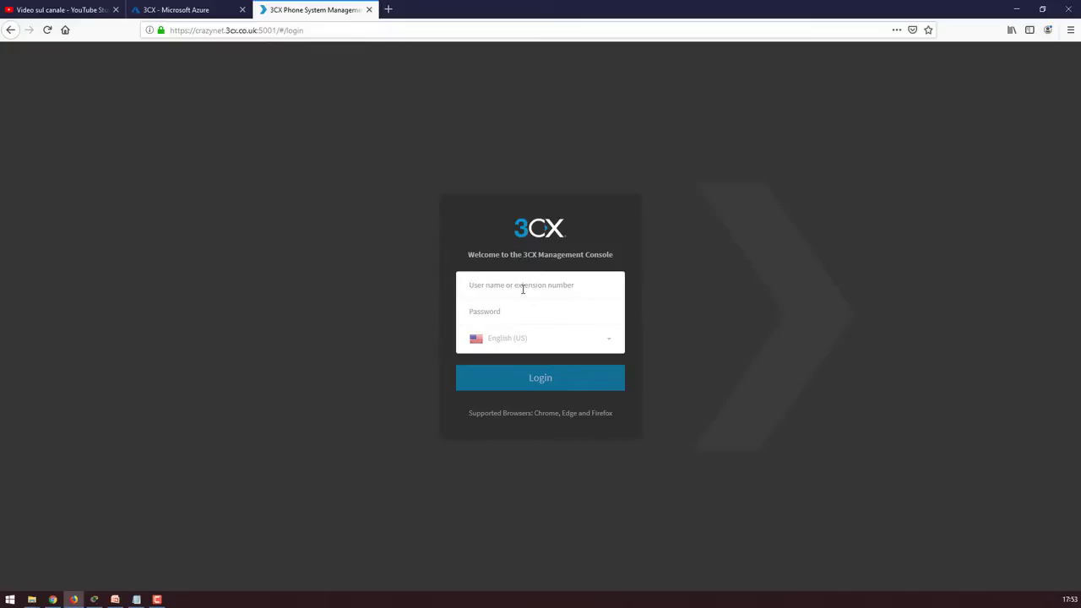
# Log into the 3CX Management Console with the admin user name and password
pyautogui.write('cra')
pyautogui.write('••')
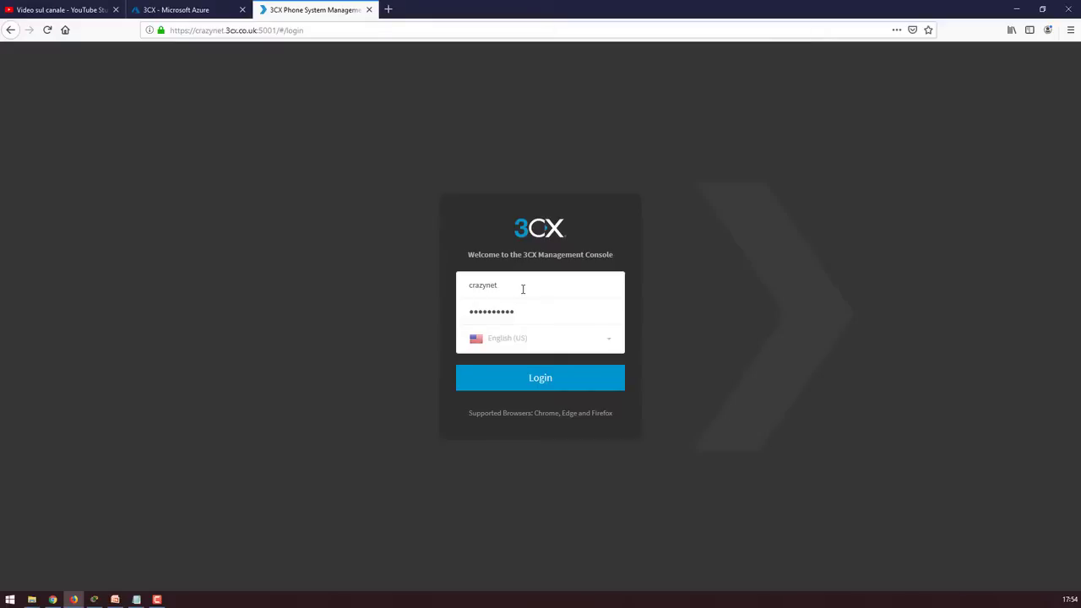
pyautogui.press('Return')
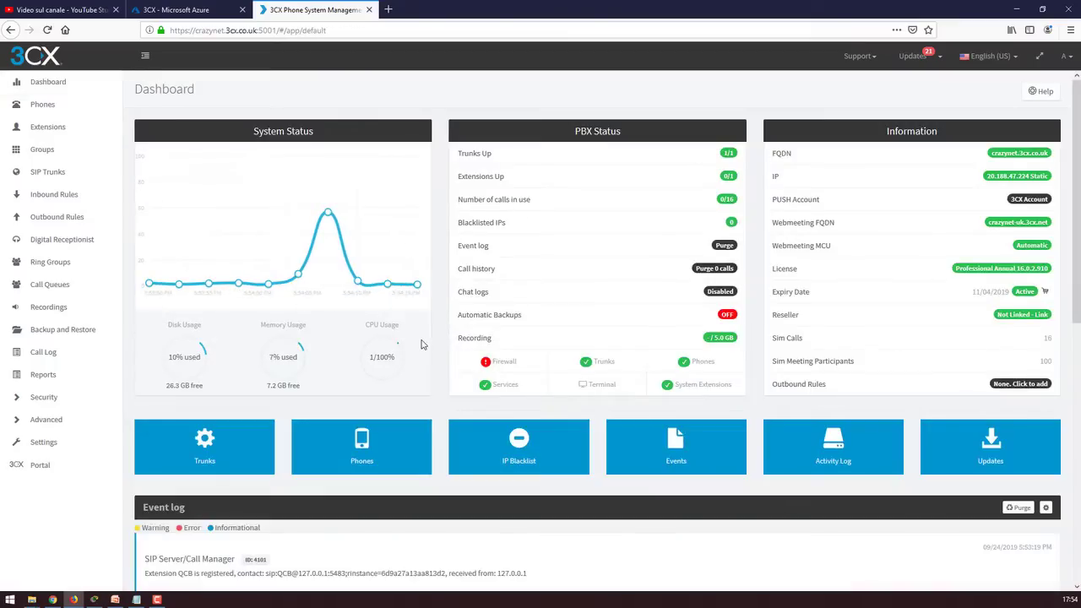
# Check the firewall check page, then return to the system status dashboard
pyautogui.click(503, 361)
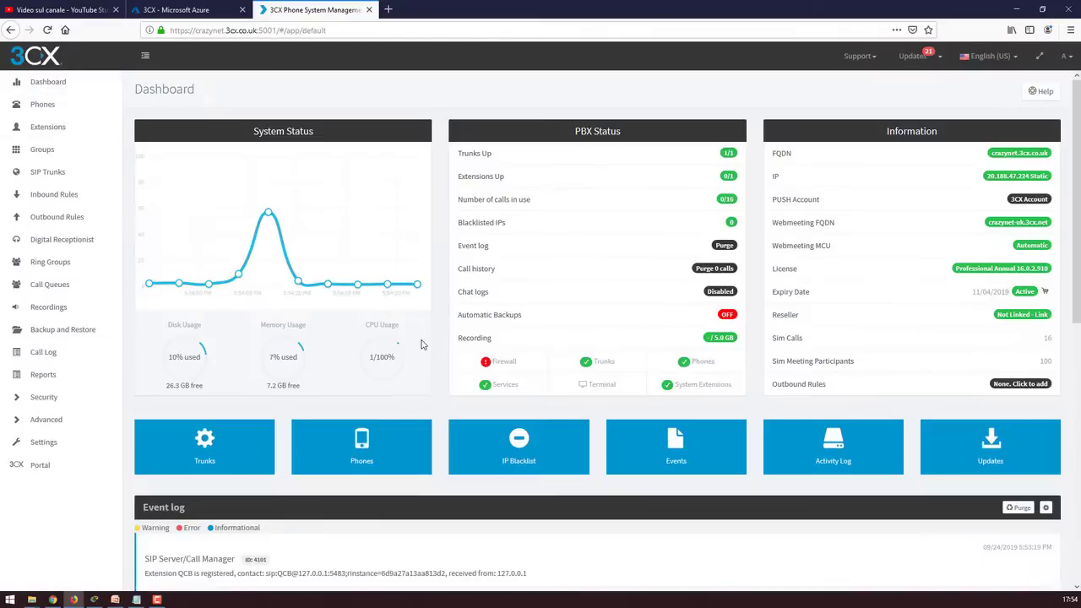
pyautogui.click(516, 367)
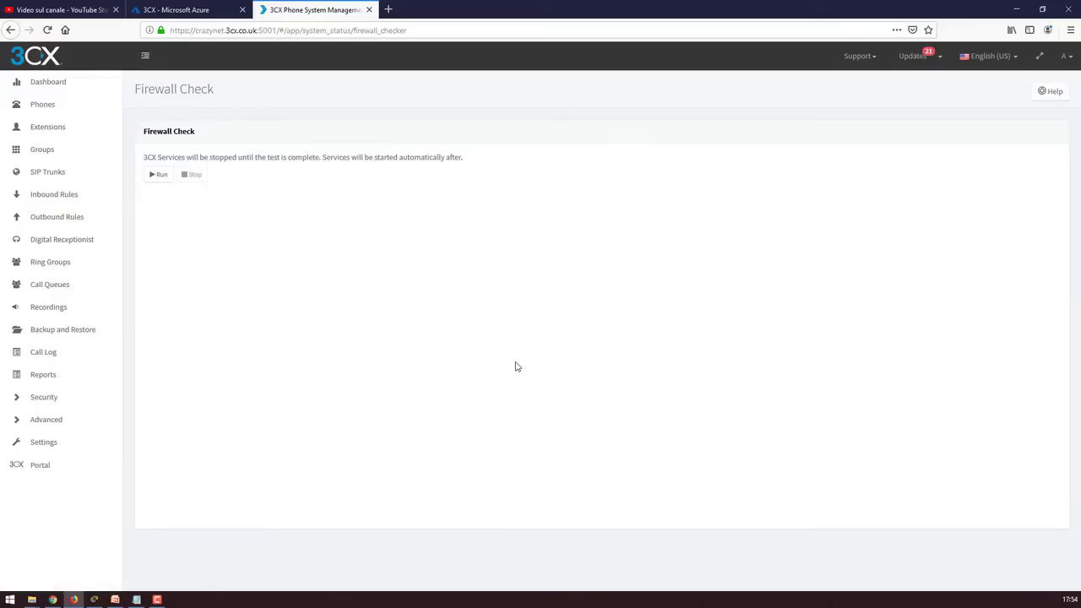
pyautogui.click(44, 91)
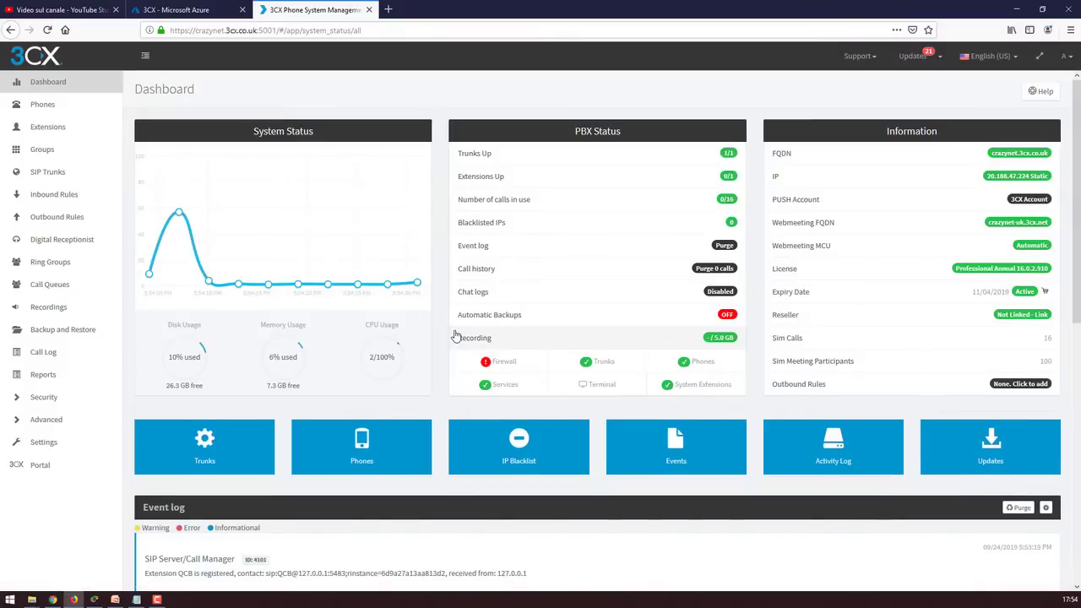
pyautogui.scroll(-4, 518, 405)
pyautogui.scroll(4, 518, 405)
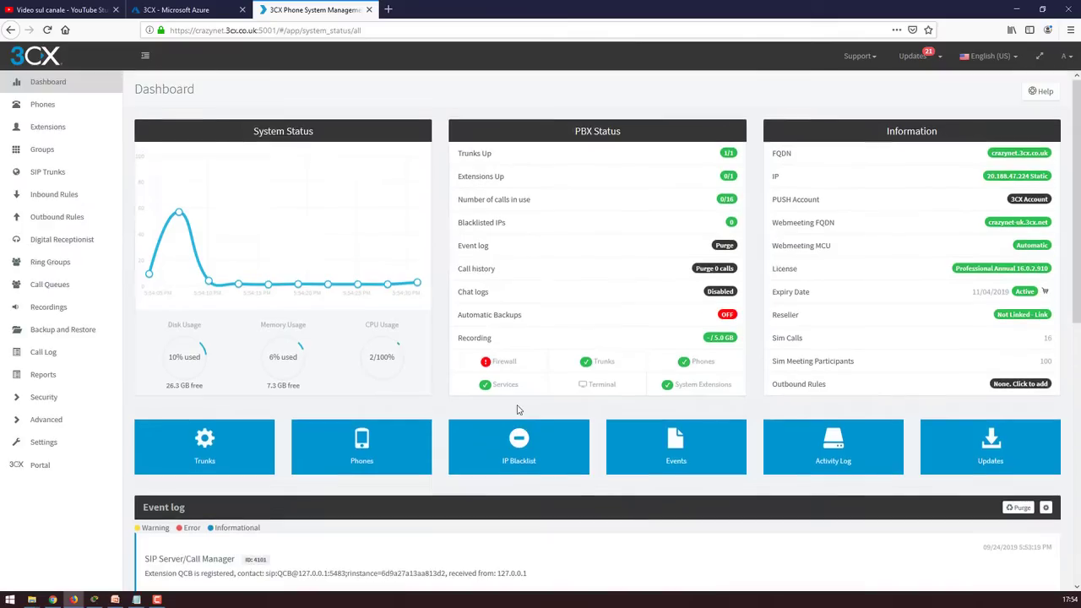
# Go via Phones to the Extensions list and start a new extension 0001
pyautogui.click(39, 105)
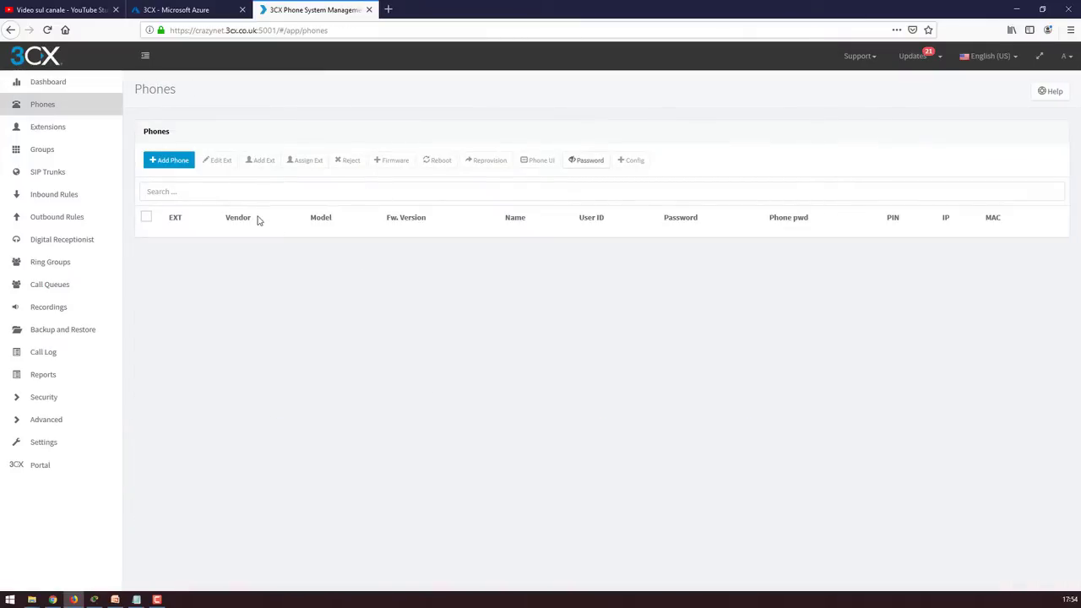
pyautogui.click(58, 127)
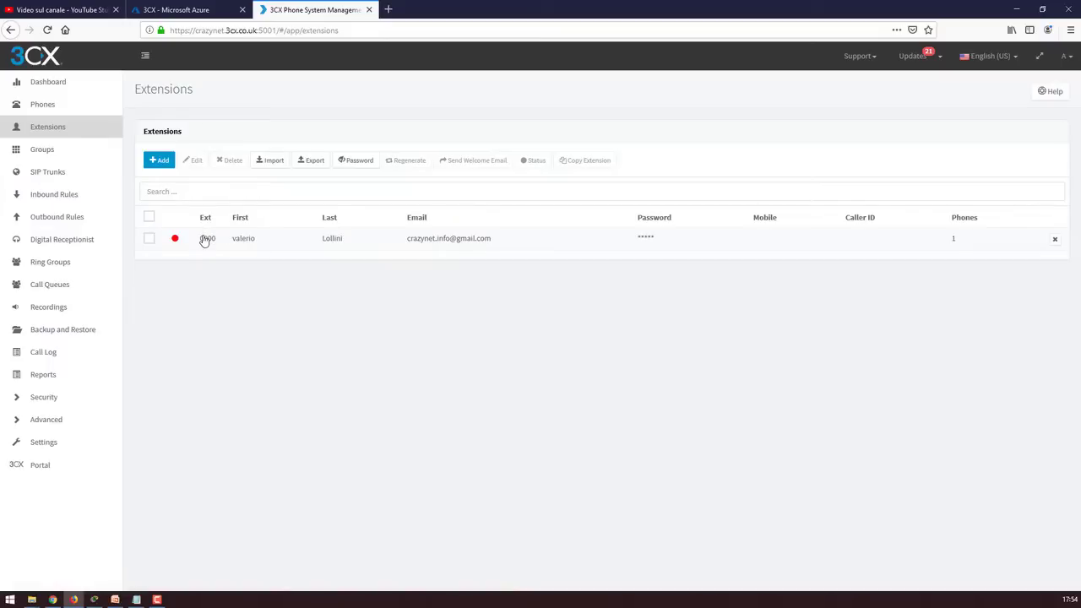
pyautogui.click(165, 171)
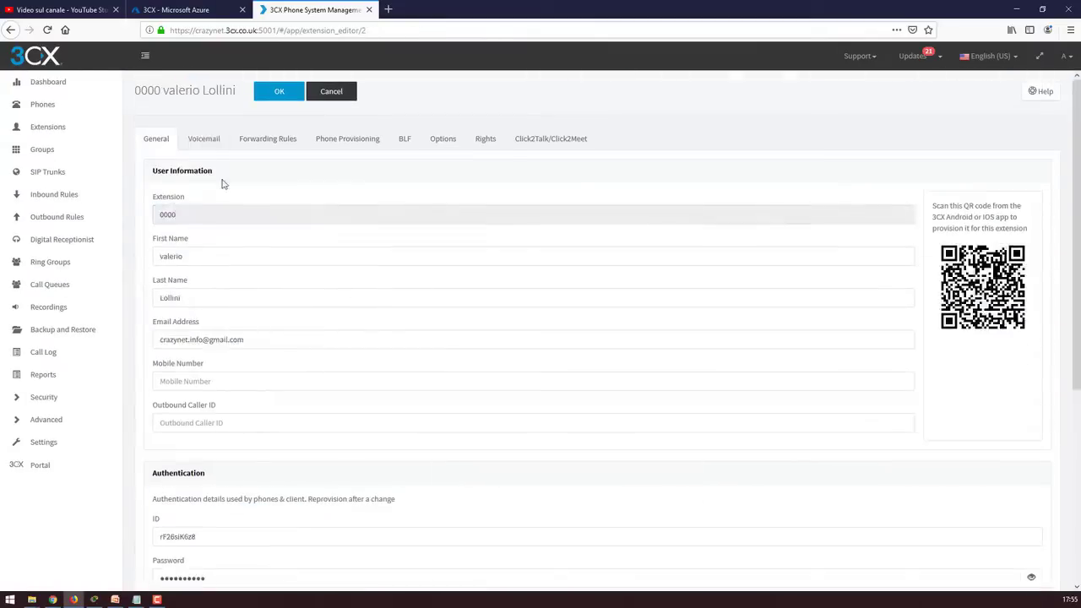
pyautogui.click(268, 138)
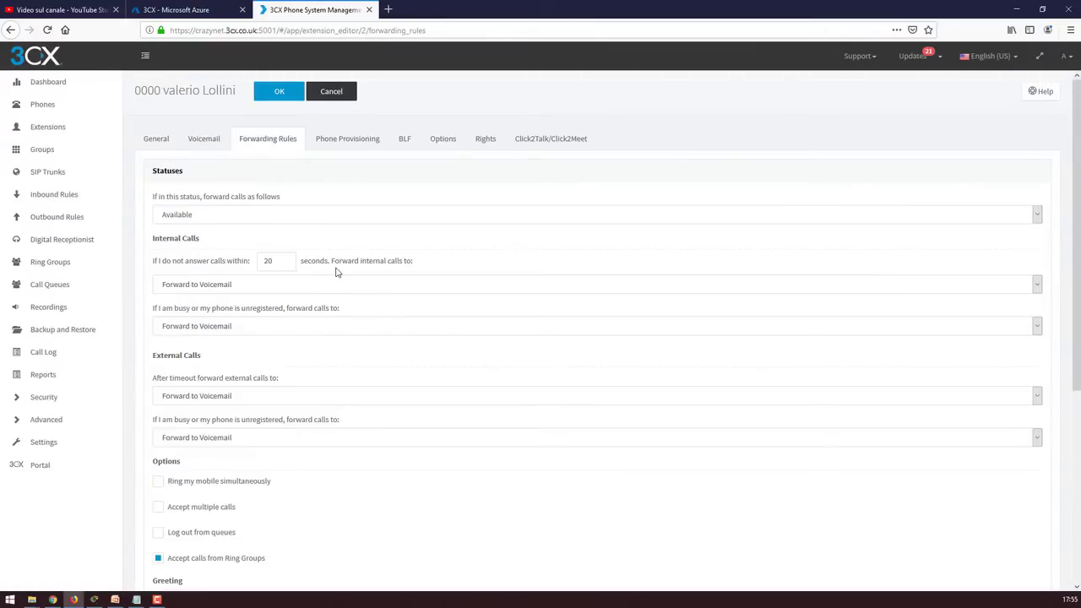
pyautogui.scroll(-3, 413, 369)
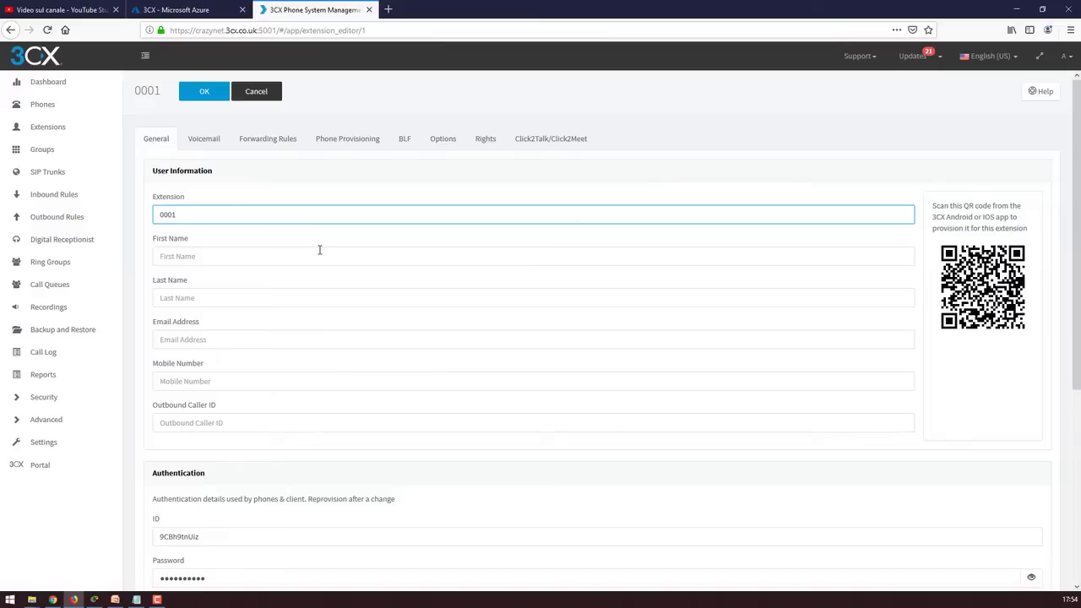
pyautogui.scroll(-3, 319, 249)
pyautogui.scroll(-3, 341, 288)
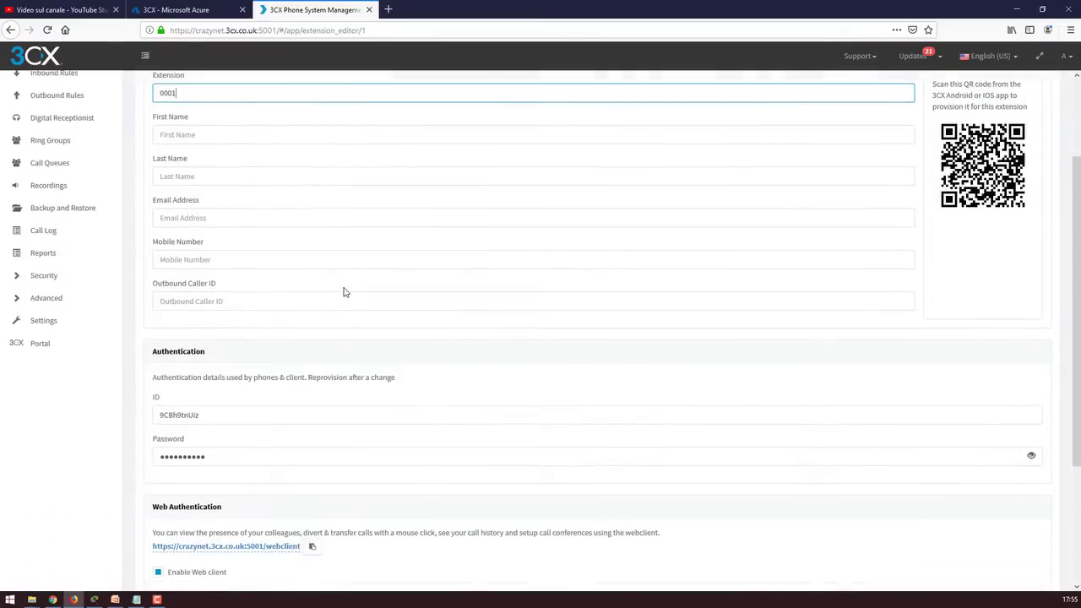
pyautogui.scroll(-3, 343, 291)
pyautogui.scroll(6, 345, 289)
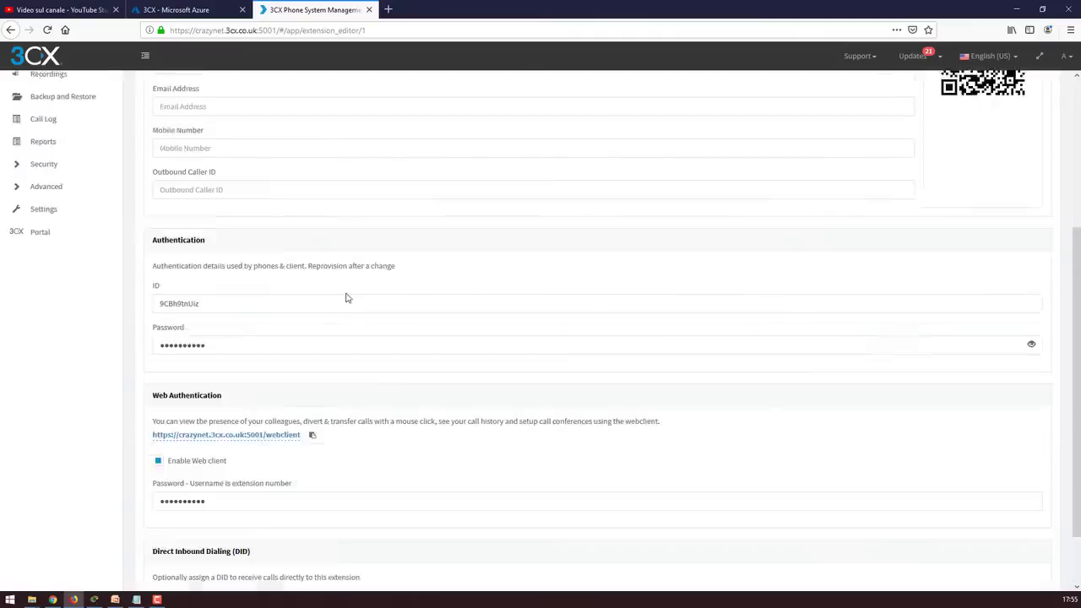
pyautogui.click(53, 126)
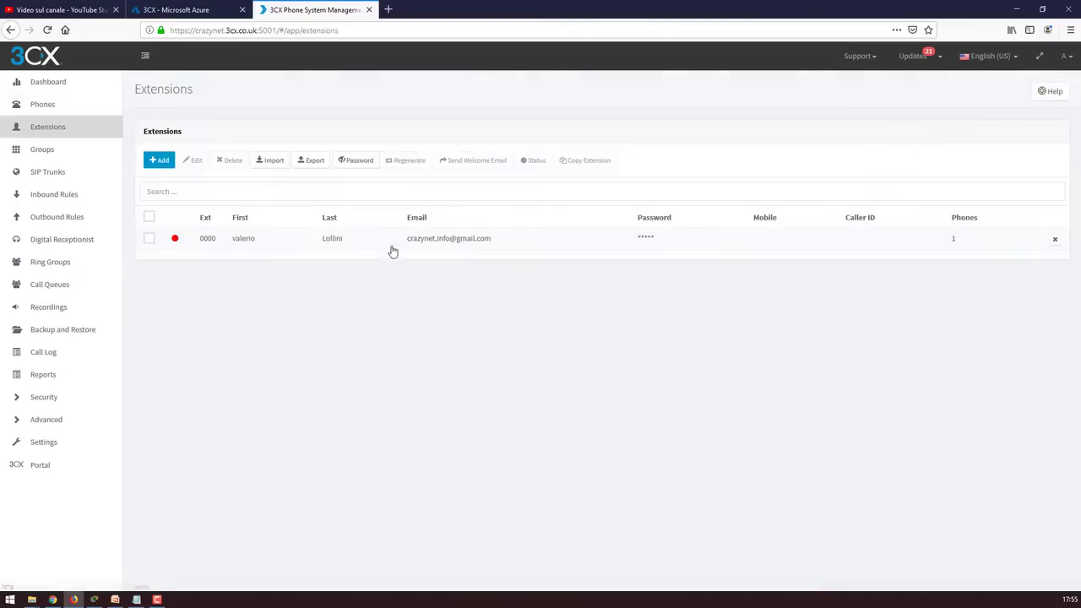
# Open extension 0000 and browse its Voicemail, Forwarding Rules, Phone Provisioning and Options tabs
pyautogui.doubleClick(235, 242)
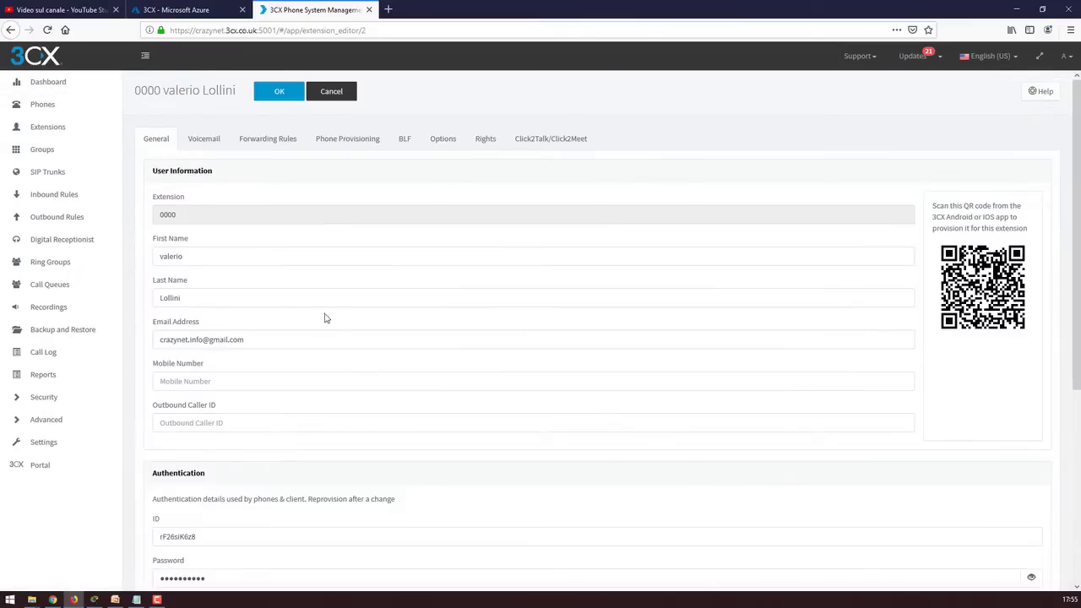
pyautogui.scroll(-4, 350, 335)
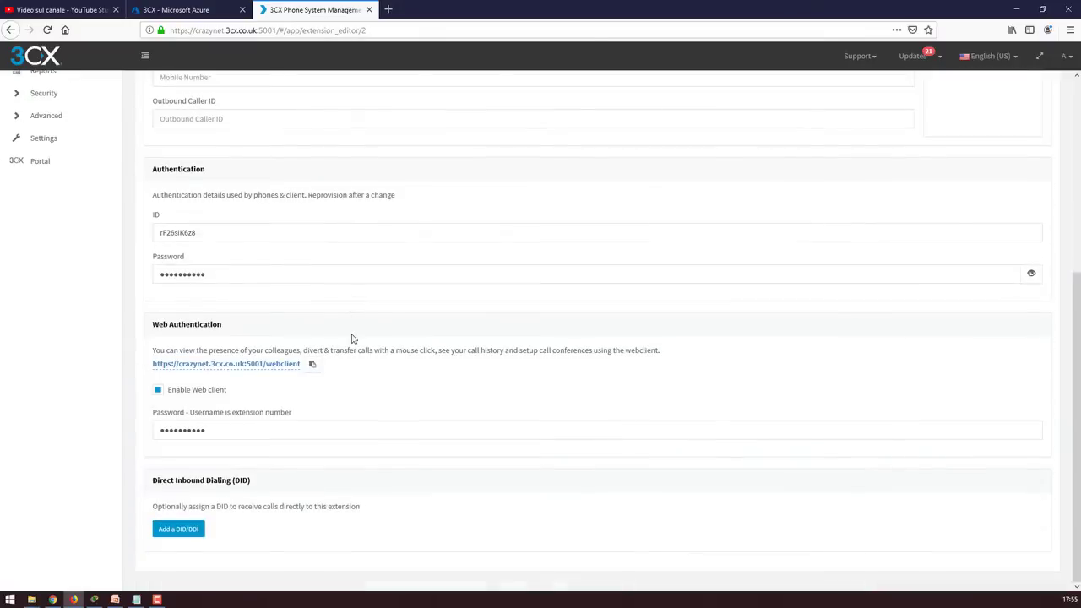
pyautogui.scroll(3, 353, 340)
pyautogui.scroll(1, 353, 339)
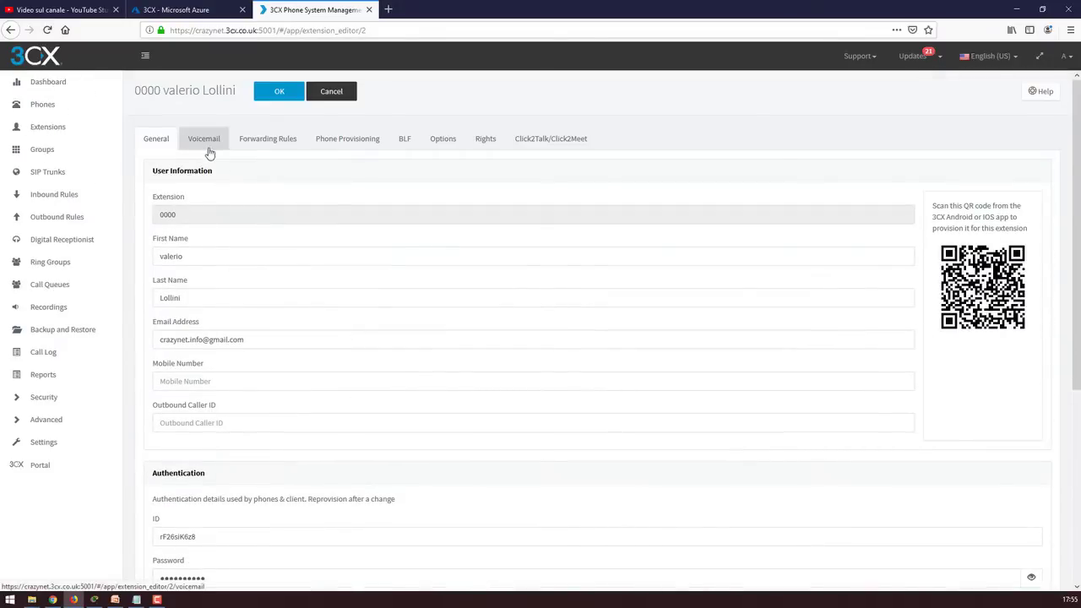
pyautogui.click(208, 144)
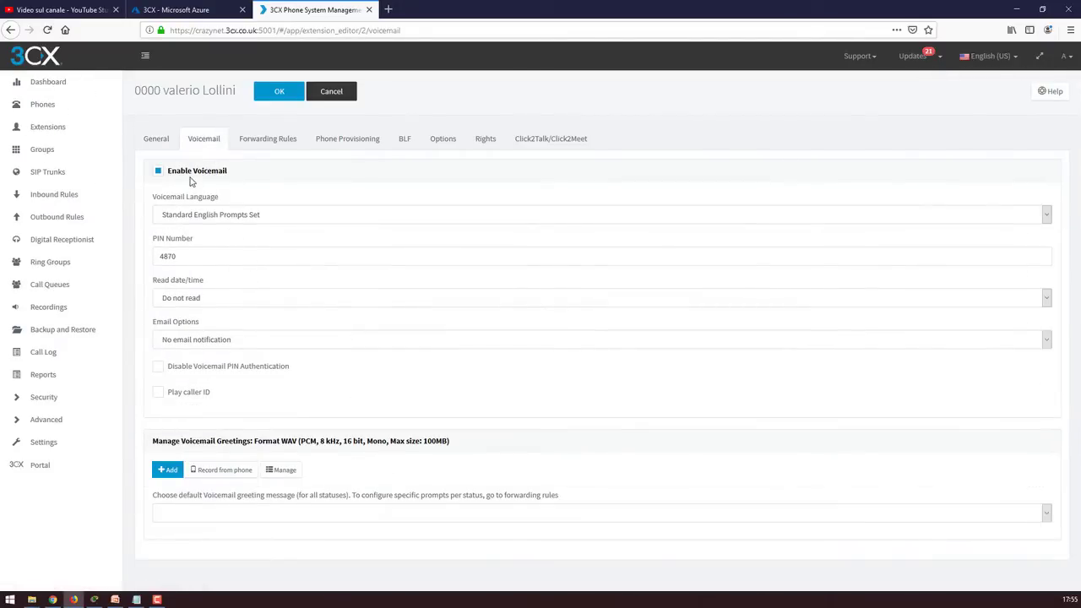
pyautogui.click(263, 143)
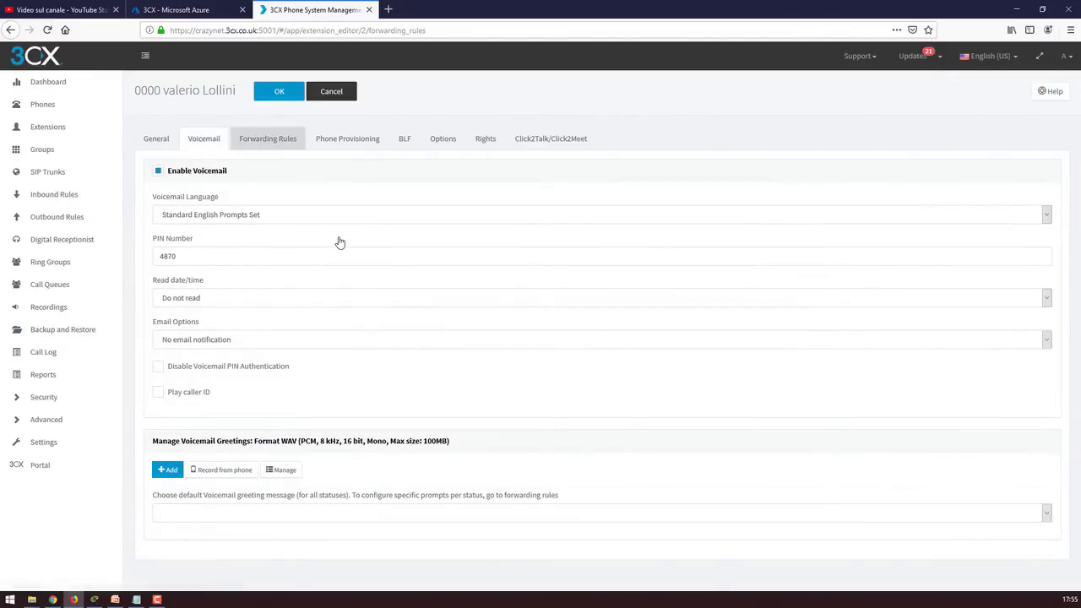
pyautogui.click(336, 284)
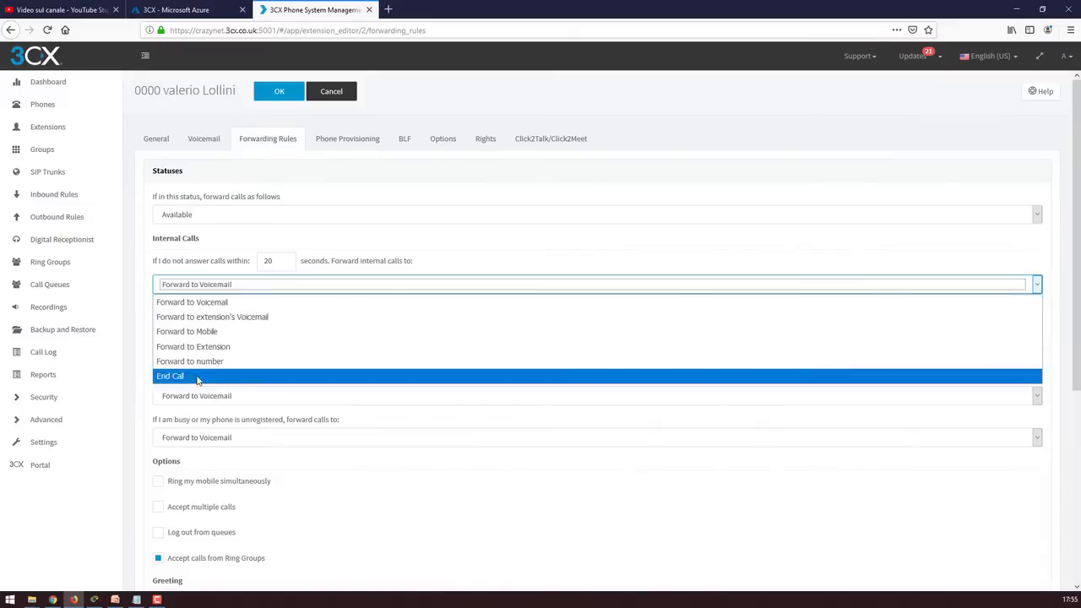
pyautogui.scroll(-3, 272, 313)
pyautogui.click(347, 139)
pyautogui.click(442, 138)
pyautogui.scroll(-3, 194, 367)
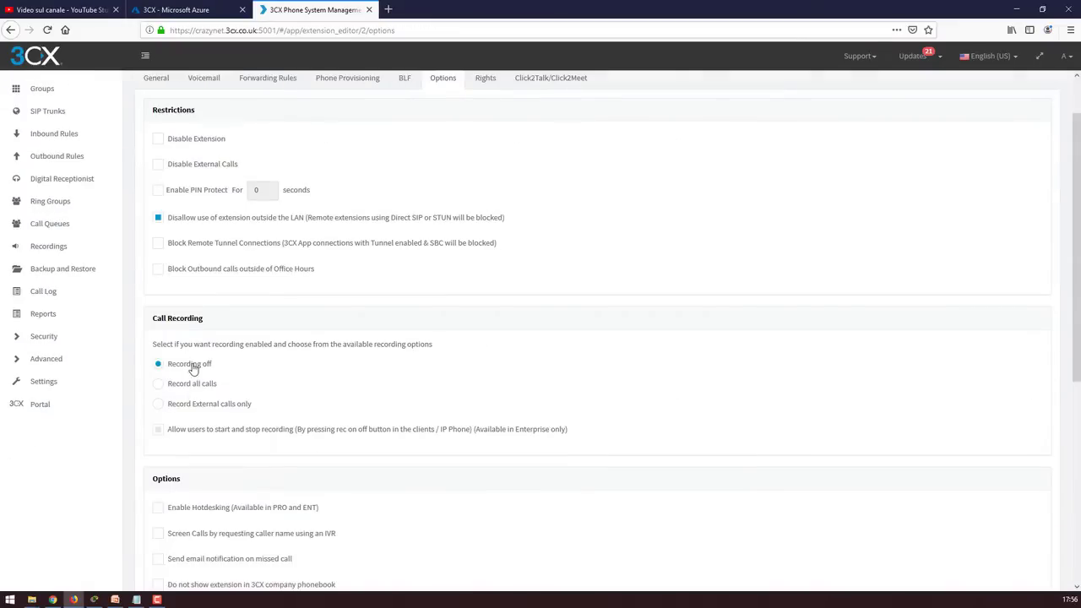
pyautogui.scroll(3, 377, 391)
# Keep extension 0000's unanswered internal calls forwarding to voicemail in Forwarding Rules
pyautogui.click(267, 139)
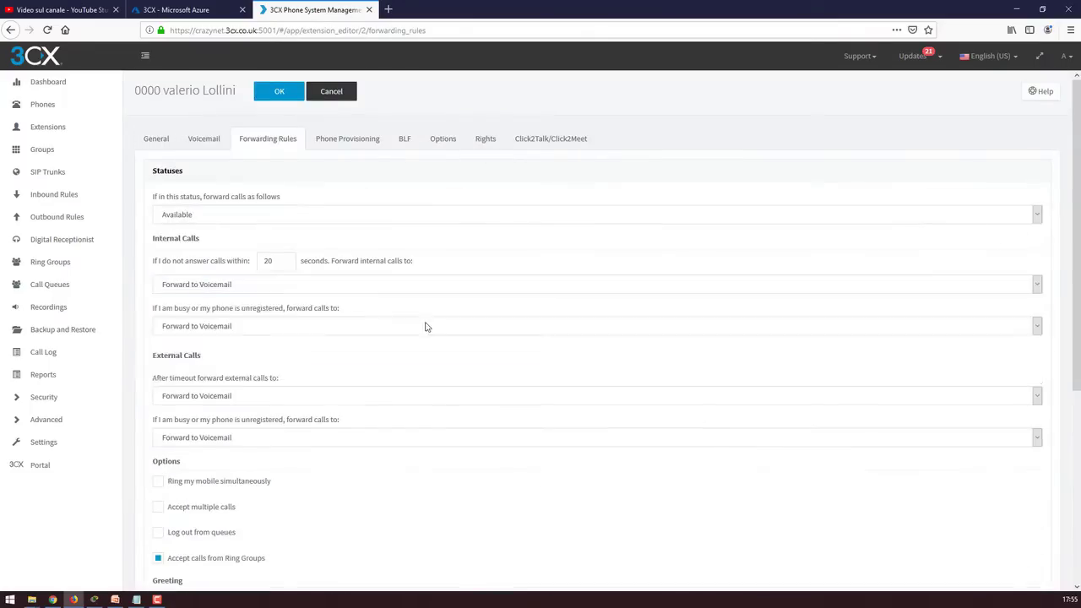
pyautogui.scroll(-3, 272, 313)
pyautogui.scroll(3, 273, 313)
pyautogui.click(405, 139)
pyautogui.click(268, 139)
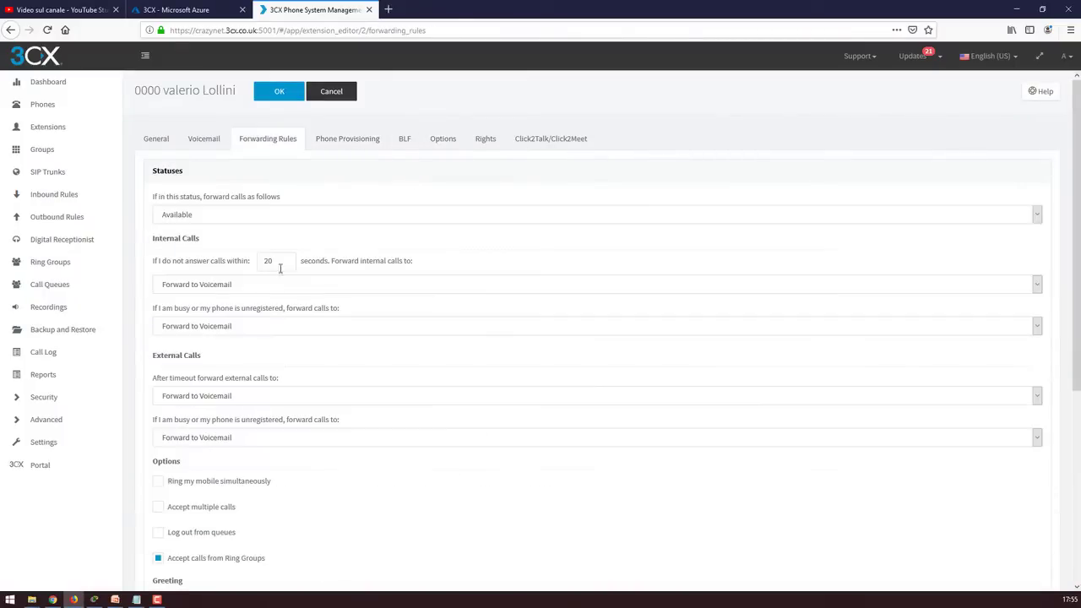
pyautogui.click(210, 289)
pyautogui.click(211, 289)
pyautogui.click(210, 289)
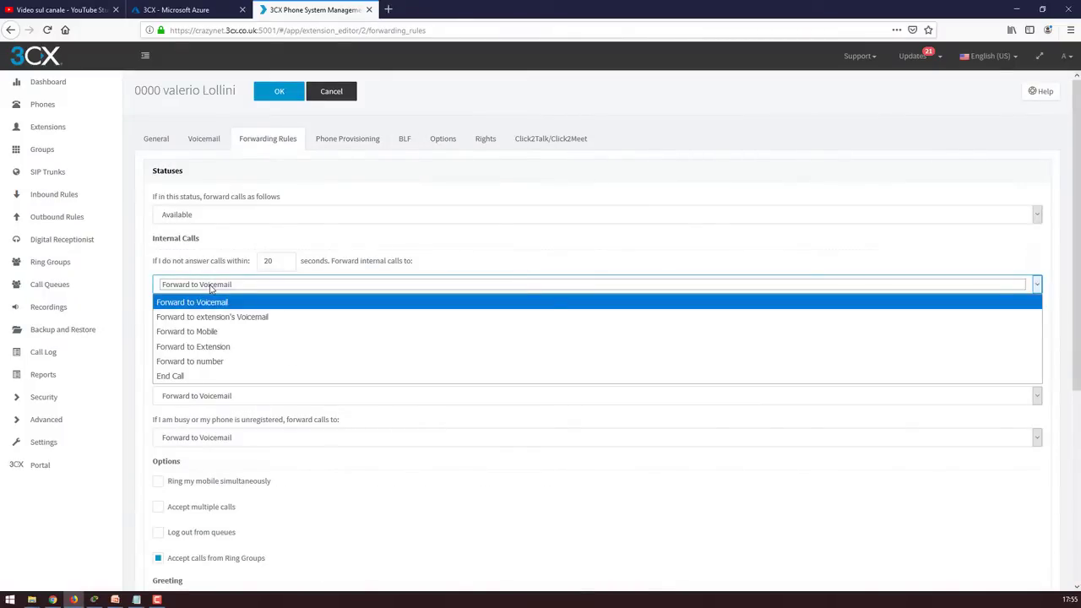
pyautogui.scroll(-3, 273, 315)
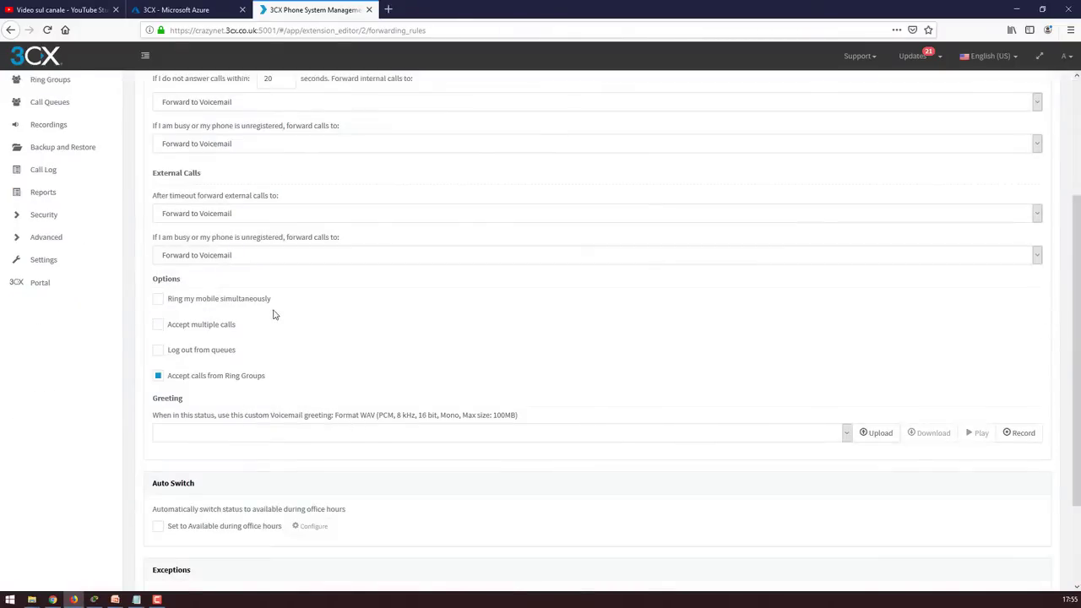
pyautogui.scroll(3, 273, 314)
pyautogui.click(367, 284)
pyautogui.click(394, 254)
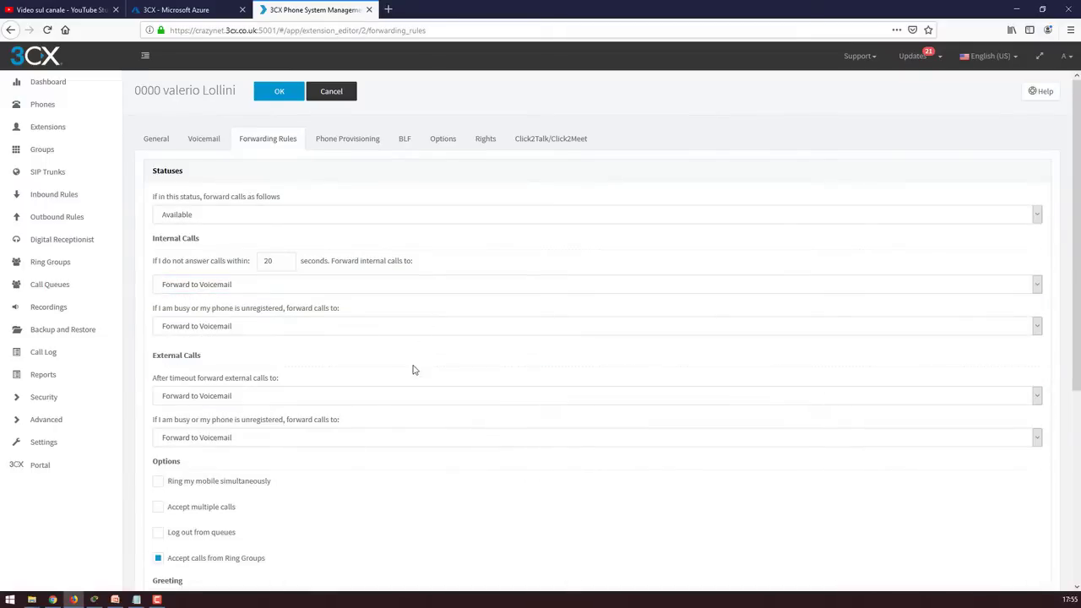
pyautogui.scroll(-3, 413, 375)
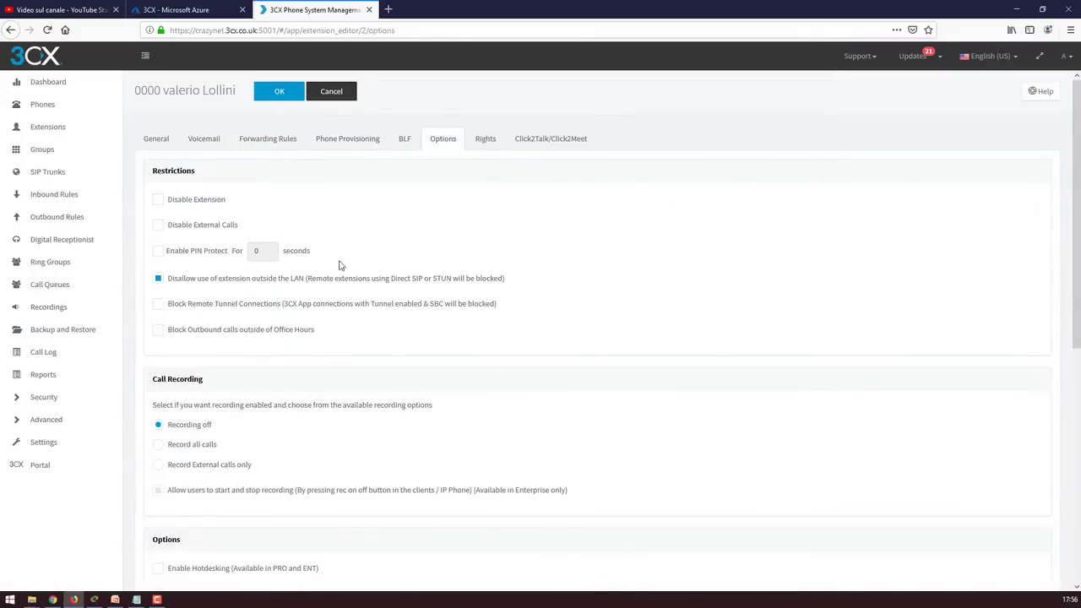
pyautogui.scroll(-5, 217, 395)
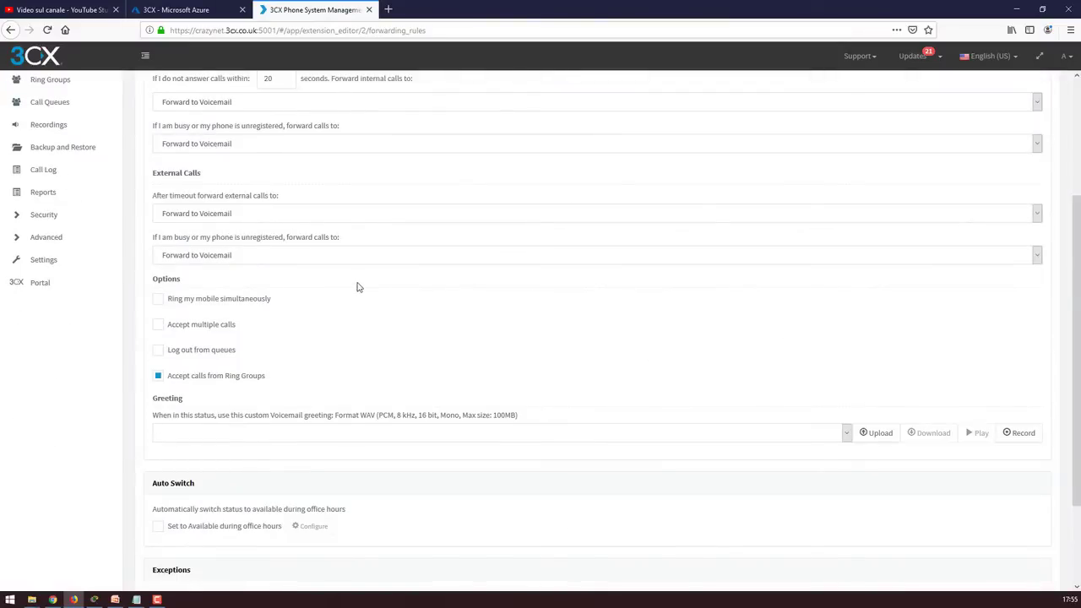
pyautogui.scroll(3, 358, 287)
# Tick PBX Delivers Audio under Options > Troubleshooting for extension 0000 and save it
pyautogui.click(339, 140)
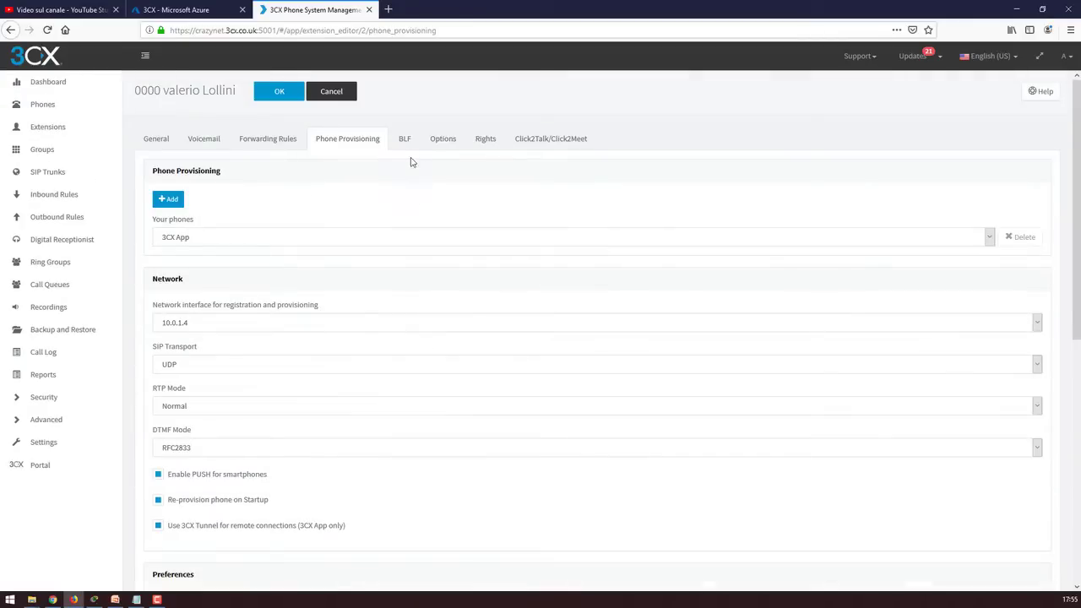
pyautogui.click(405, 140)
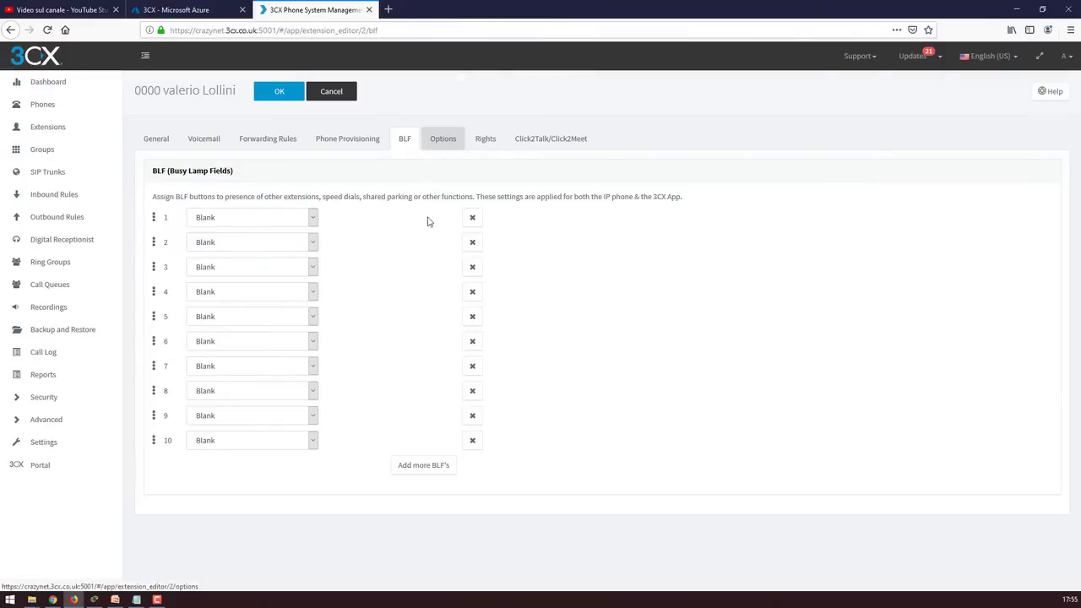
pyautogui.click(443, 139)
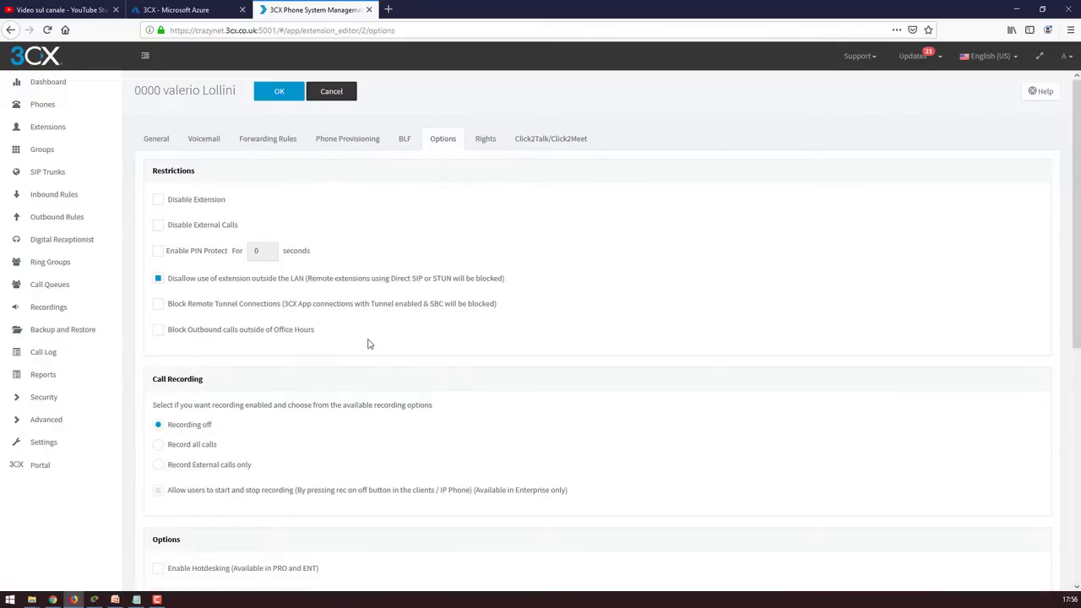
pyautogui.scroll(-2, 220, 380)
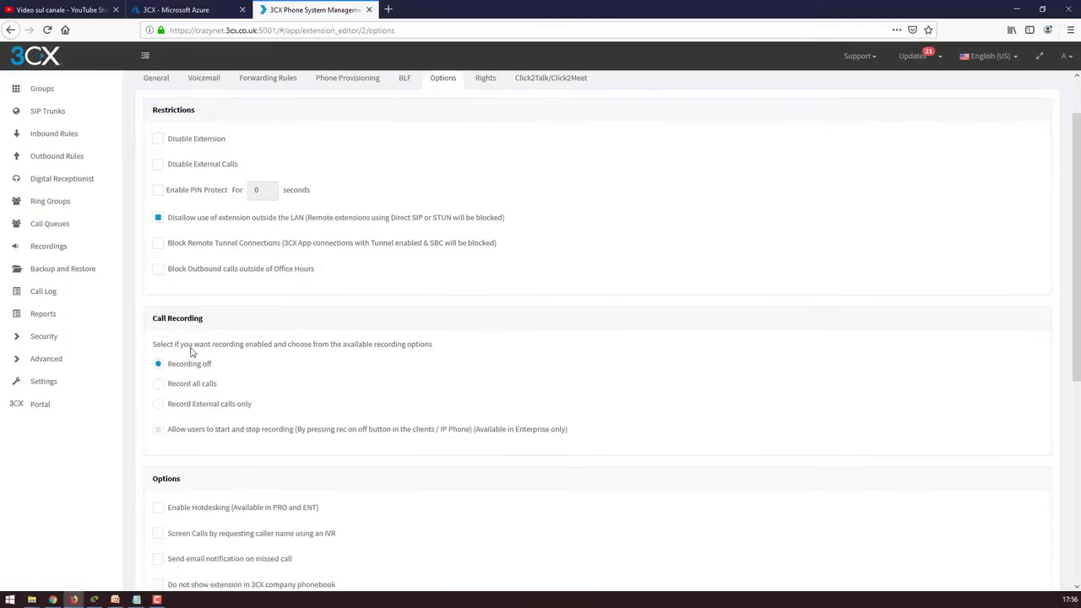
pyautogui.scroll(-6, 193, 369)
pyautogui.scroll(-3, 385, 392)
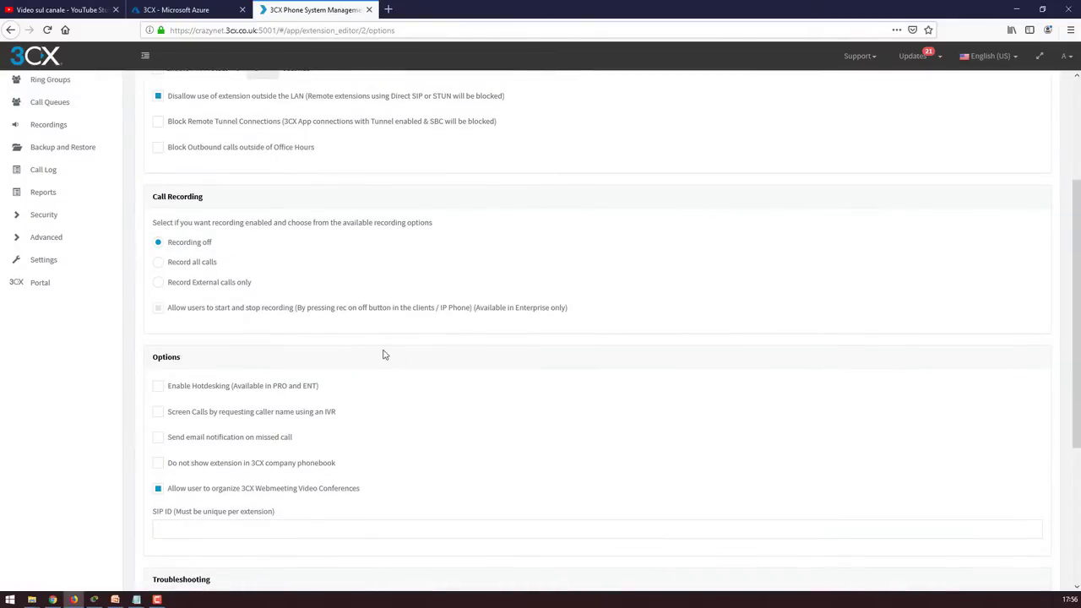
pyautogui.scroll(-5, 379, 386)
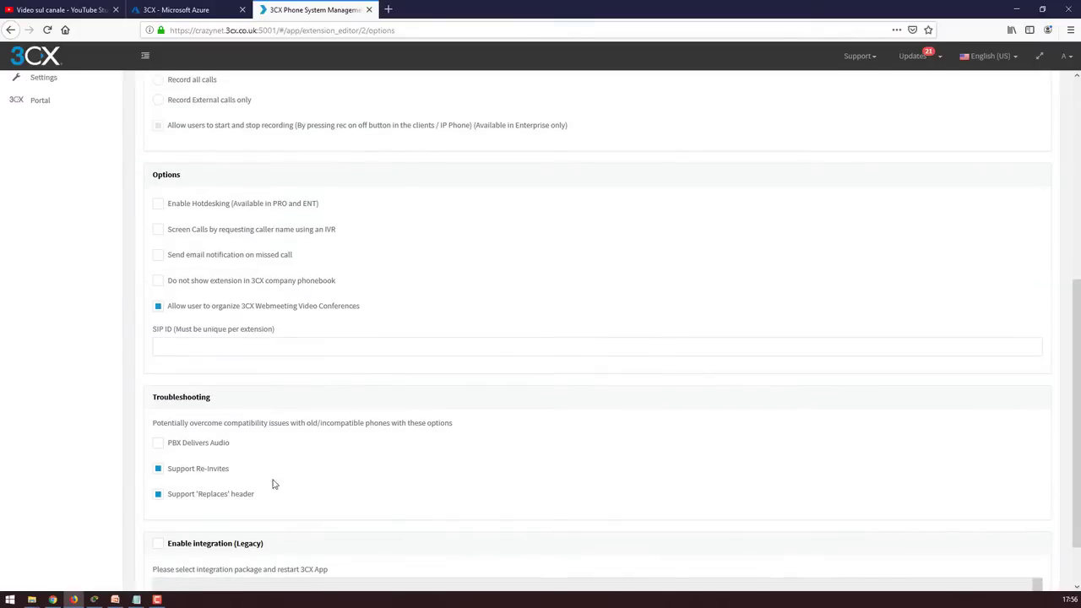
pyautogui.click(159, 444)
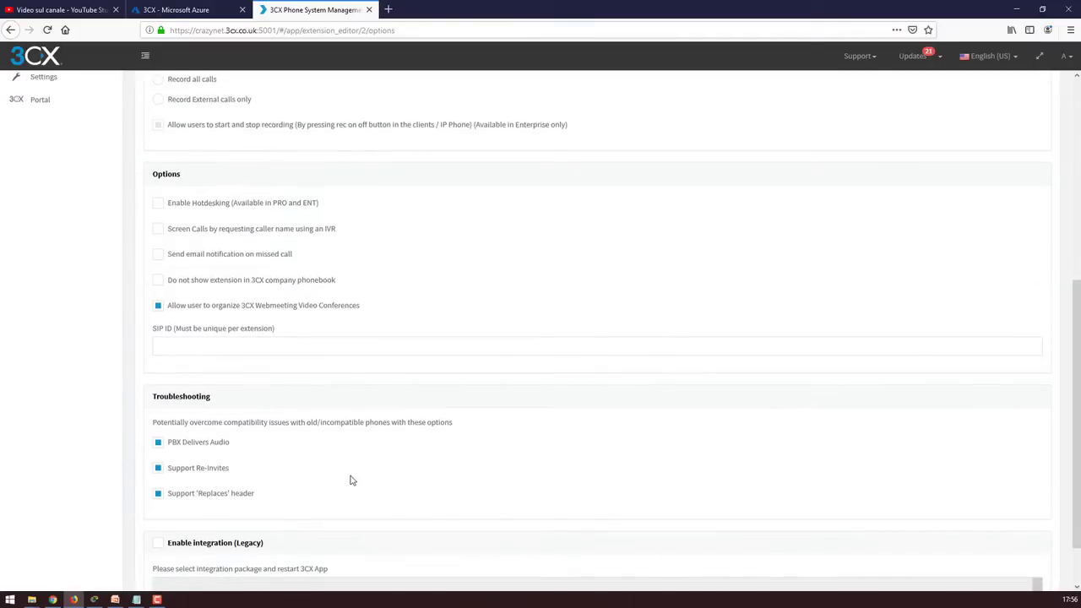
pyautogui.scroll(-2, 350, 479)
pyautogui.scroll(5, 363, 465)
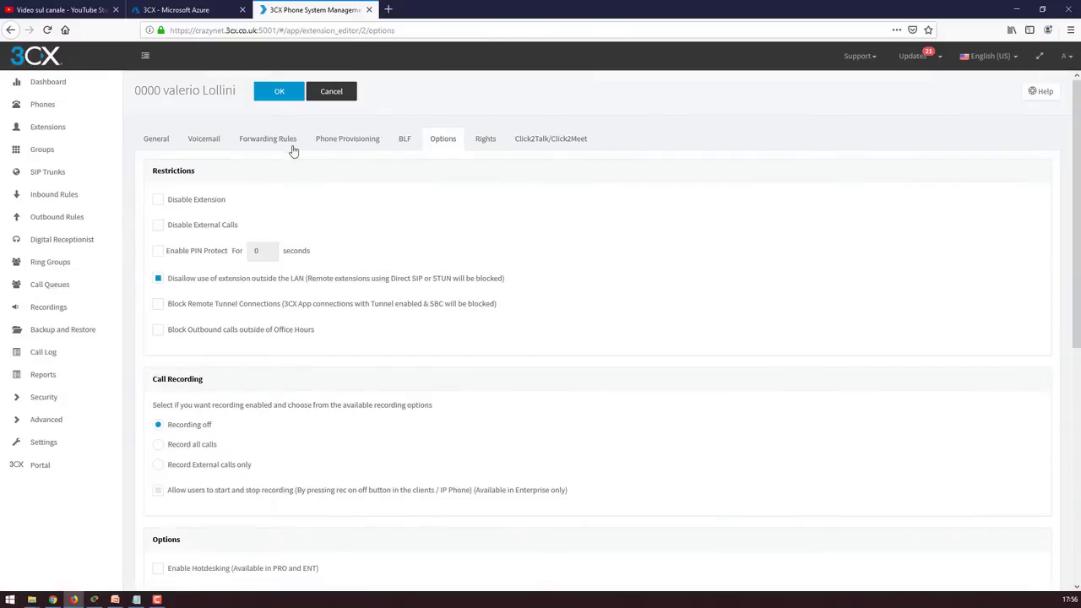
pyautogui.click(278, 91)
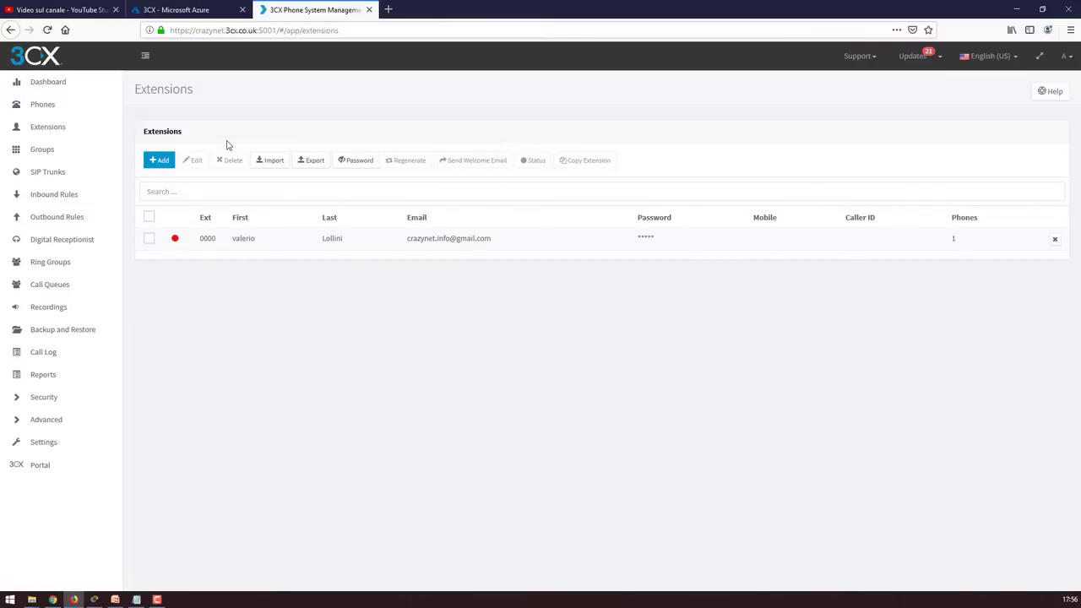
# Open extension 0000's Rights tab and set its role to Manager
pyautogui.doubleClick(252, 240)
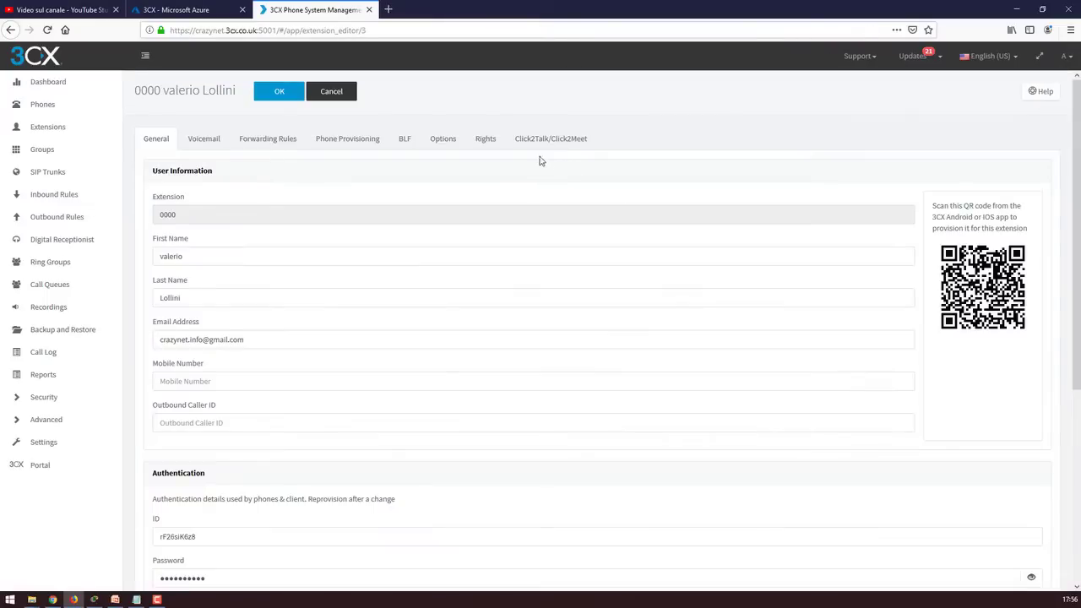
pyautogui.click(485, 138)
pyautogui.scroll(-3, 567, 318)
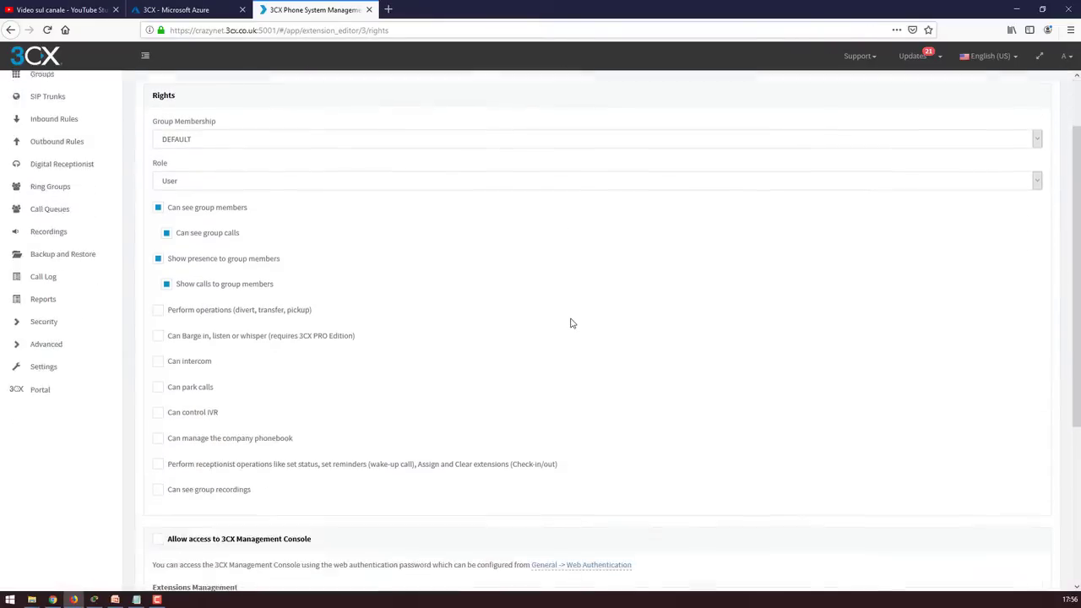
pyautogui.scroll(2, 571, 324)
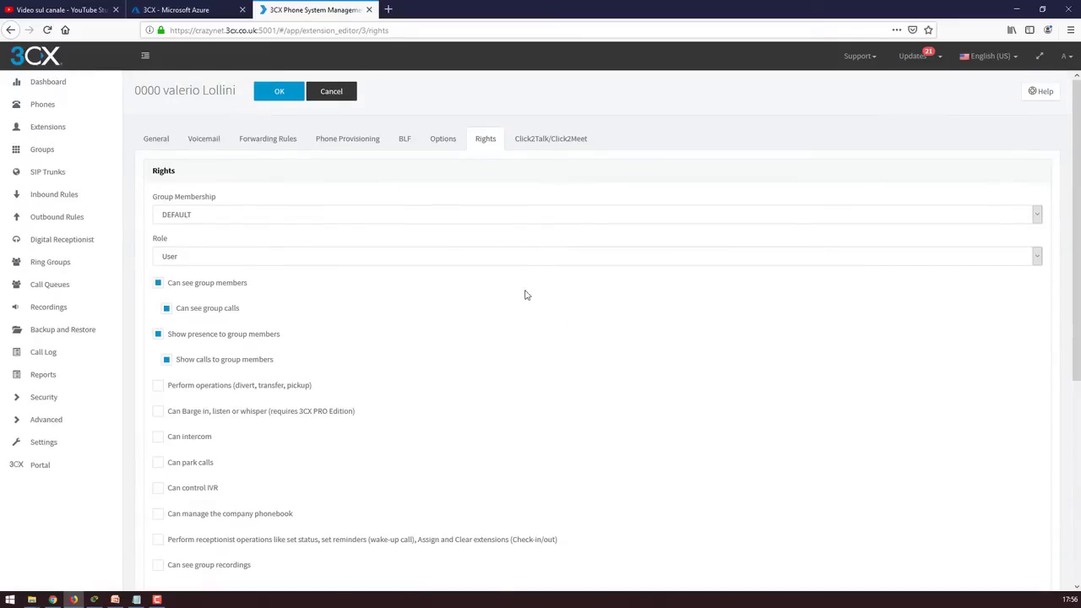
pyautogui.click(508, 263)
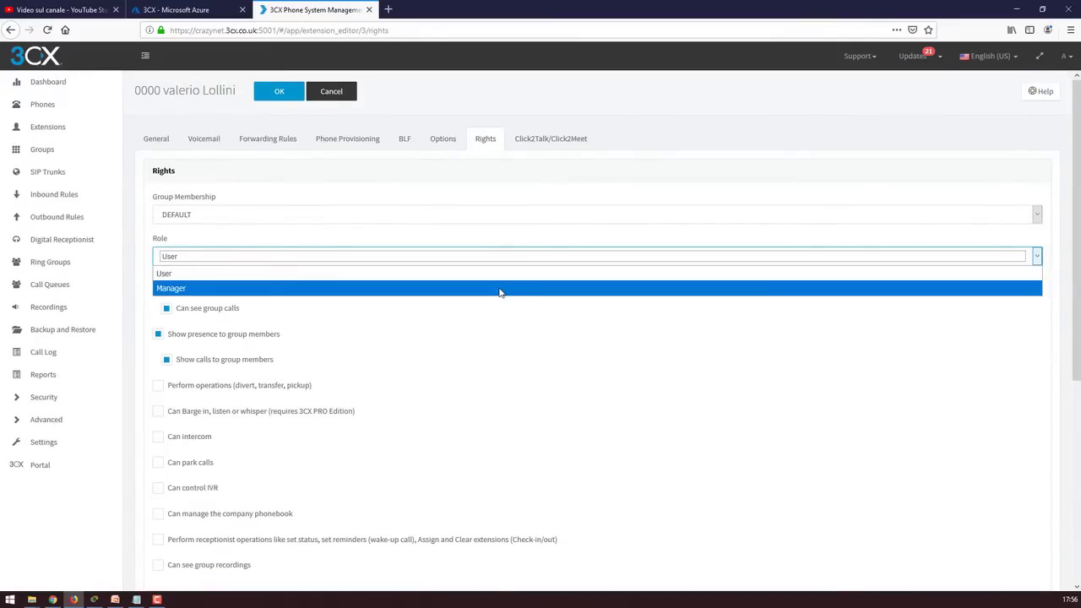
pyautogui.click(499, 290)
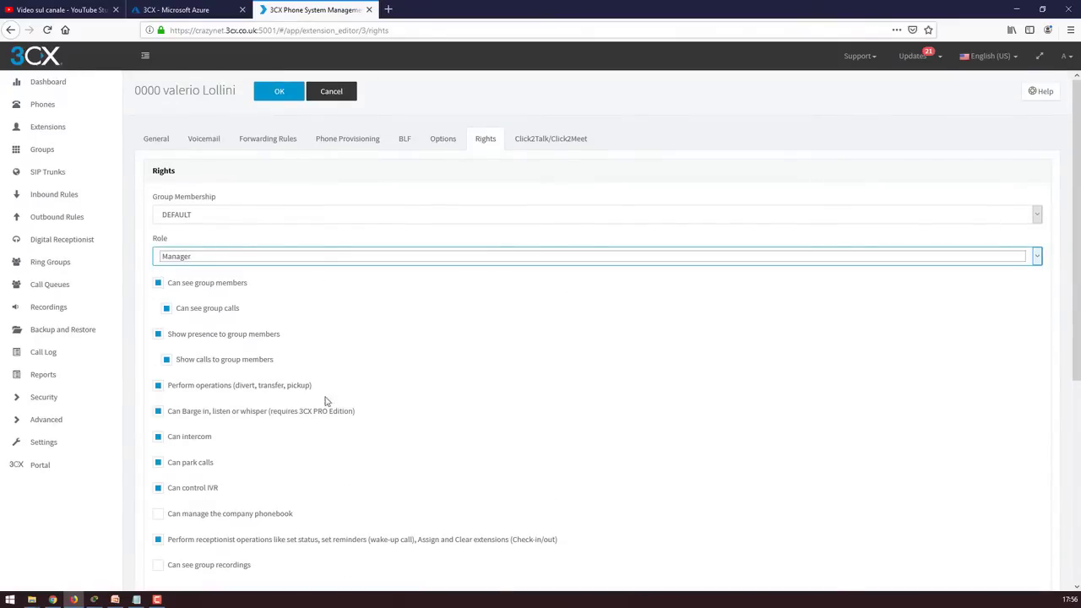
# Grant console access, general system administration, call reports and recording downloads, then save
pyautogui.scroll(-5, 404, 389)
pyautogui.scroll(-2, 403, 390)
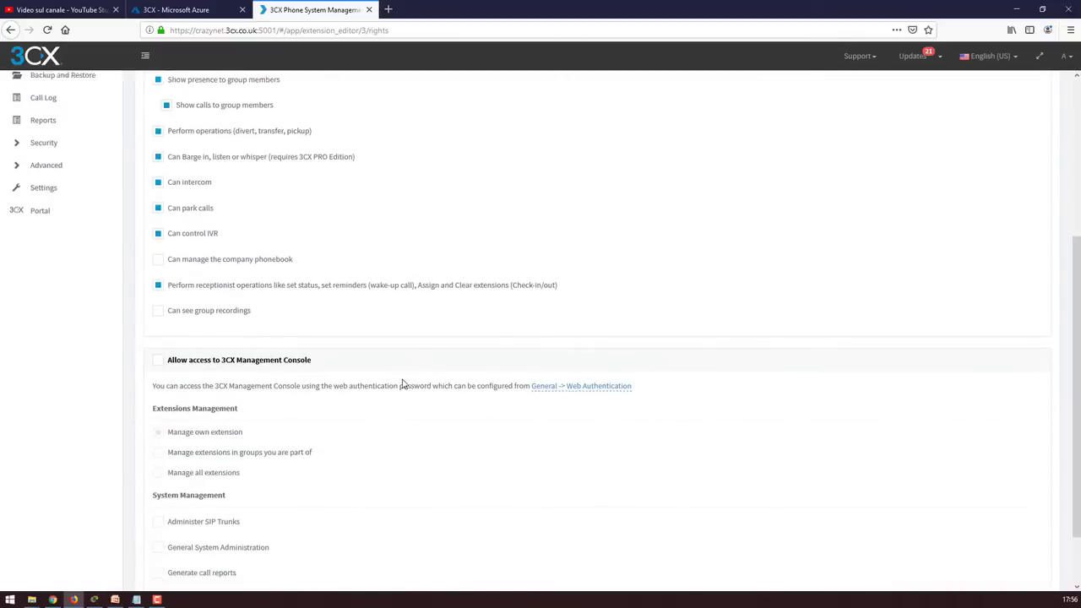
pyautogui.click(160, 288)
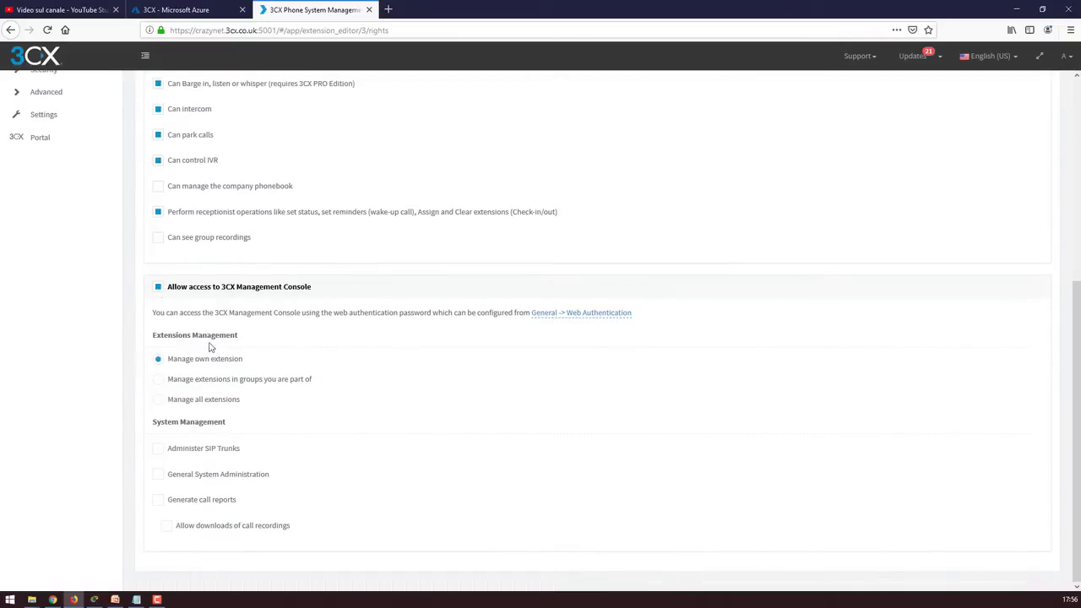
pyautogui.click(158, 474)
pyautogui.click(158, 499)
pyautogui.click(167, 525)
pyautogui.scroll(6, 420, 424)
pyautogui.click(279, 92)
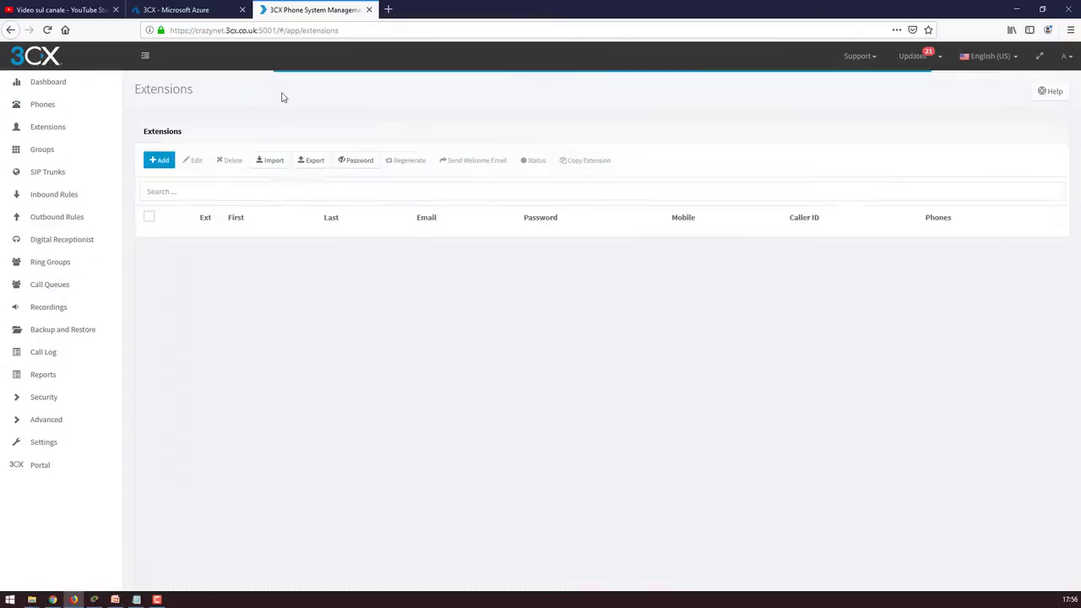
# Review the extension Groups and SIP Trunks pages in the management console
pyautogui.click(42, 150)
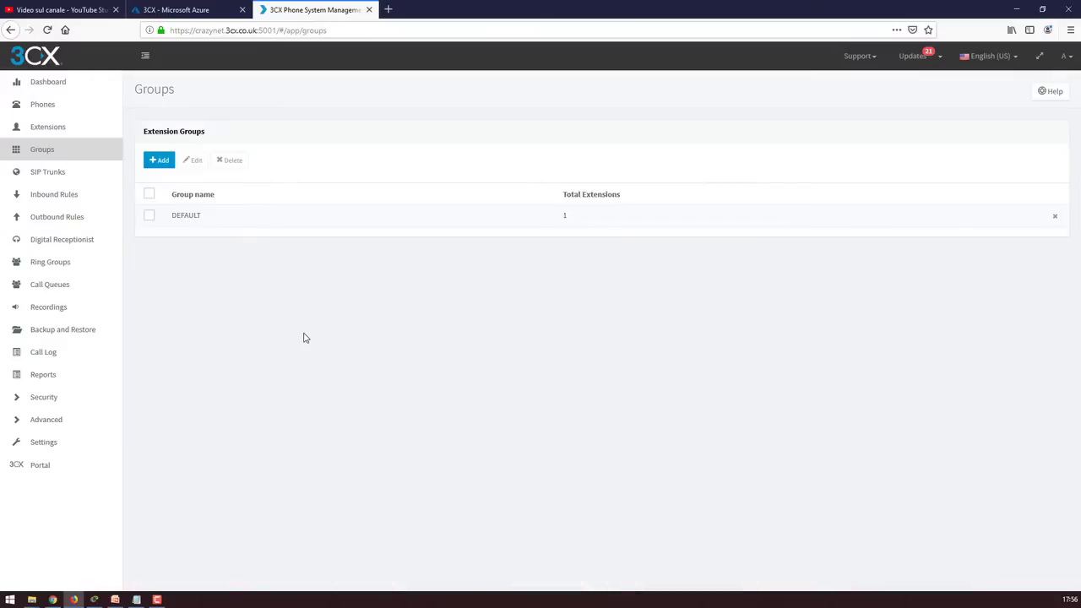
pyautogui.click(47, 171)
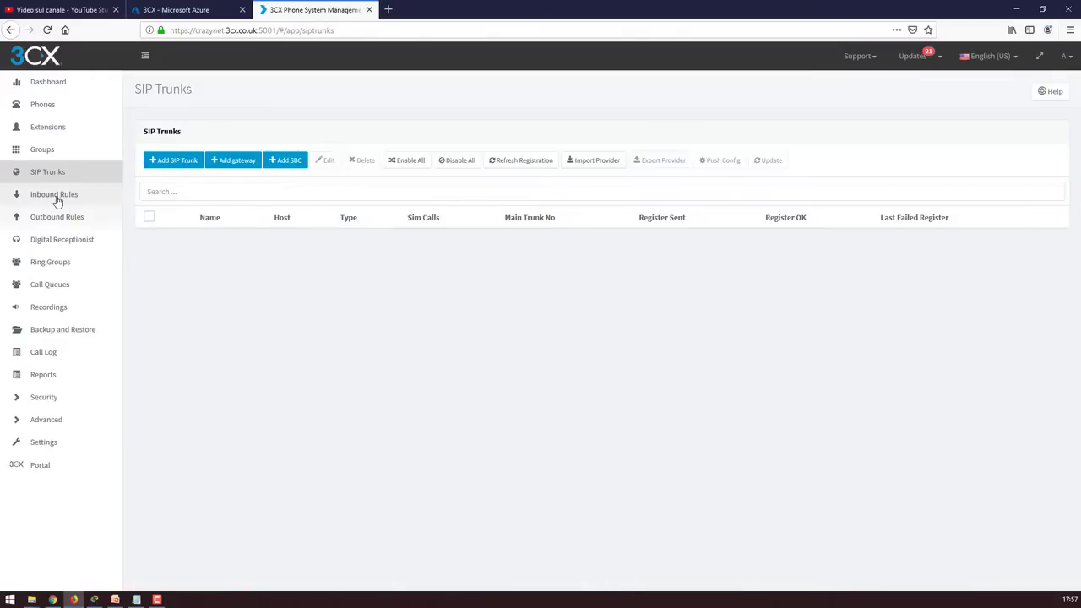
pyautogui.click(50, 285)
pyautogui.click(159, 159)
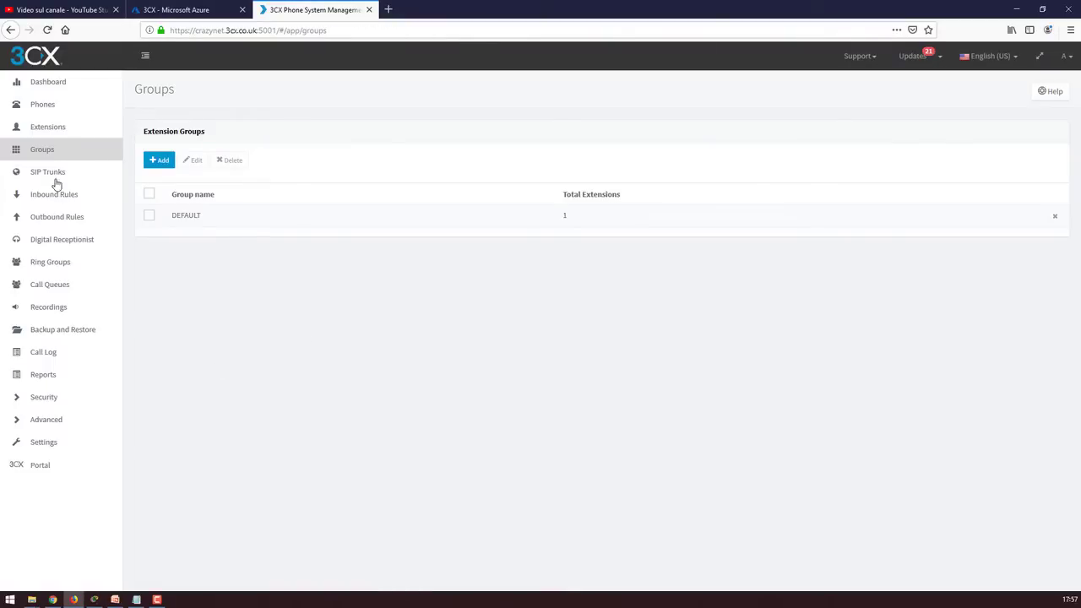
pyautogui.click(56, 175)
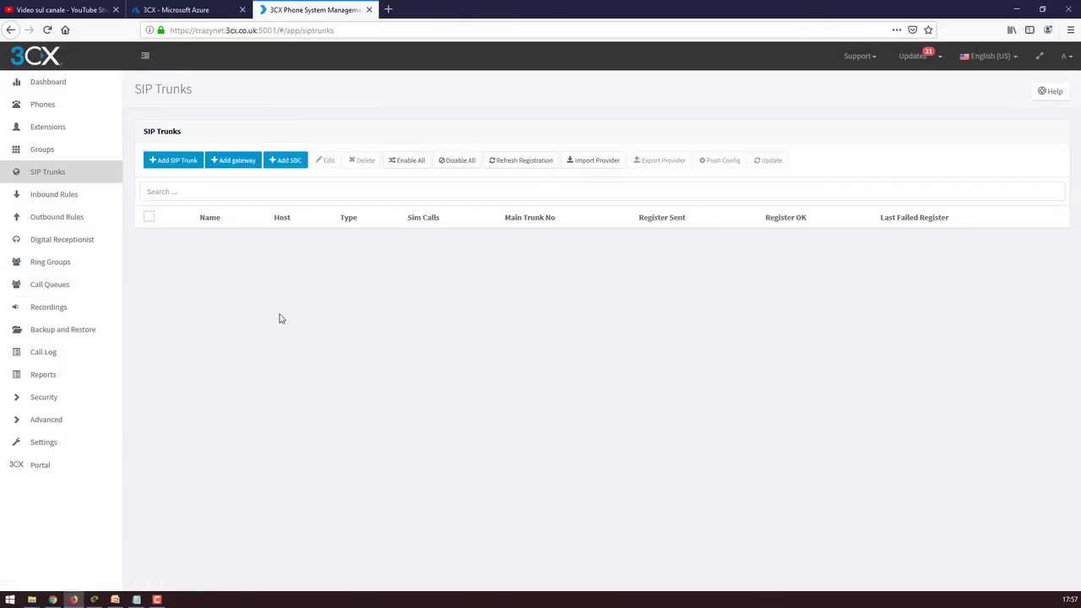
# Check the inbound and outbound rules, then start a new call queue on extension 8000
pyautogui.click(57, 199)
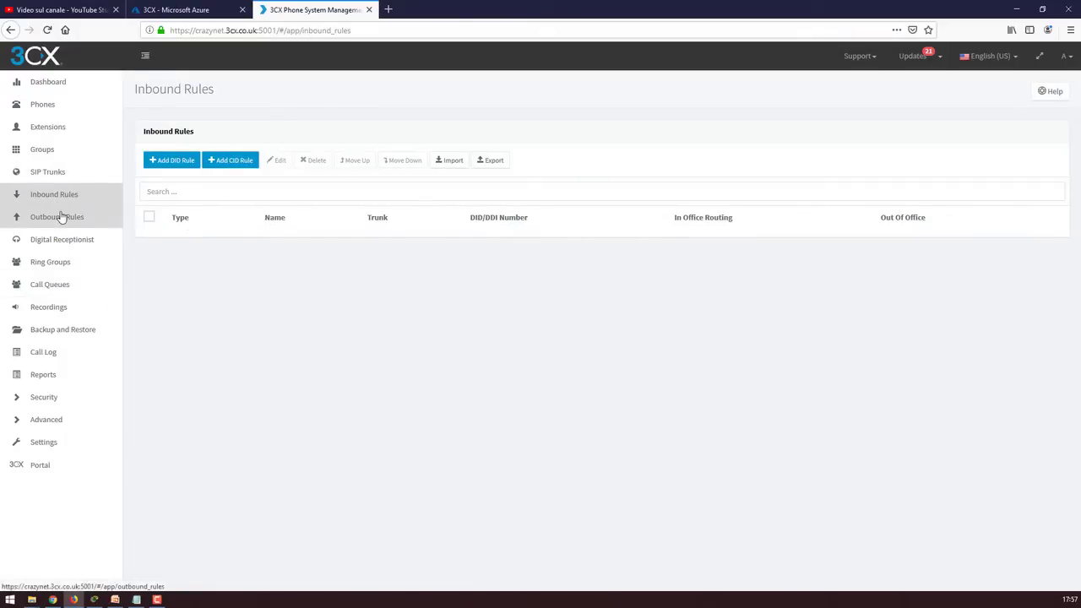
pyautogui.click(61, 226)
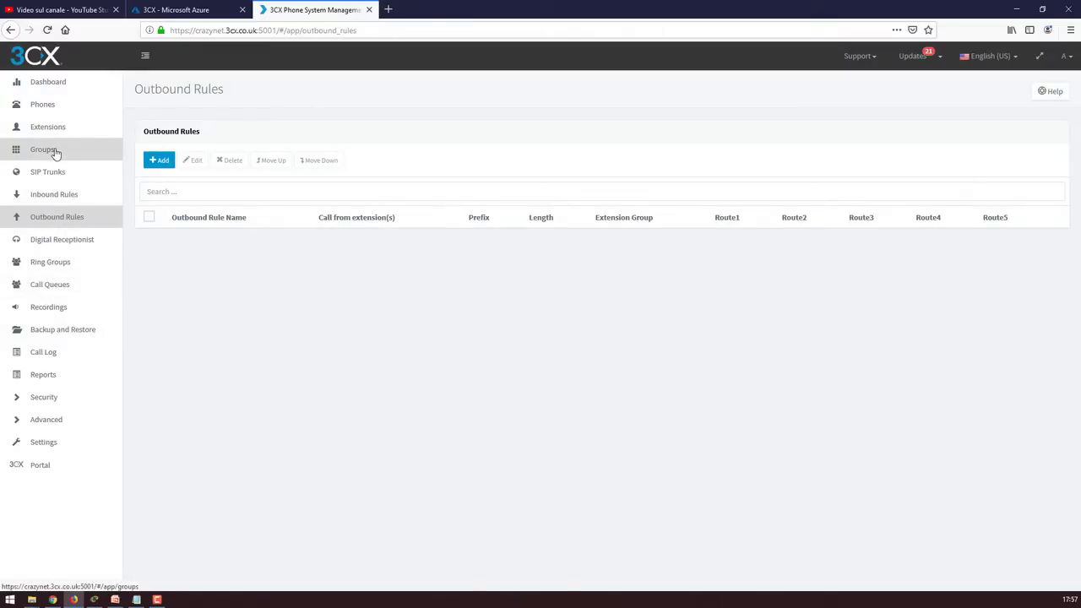
pyautogui.click(57, 286)
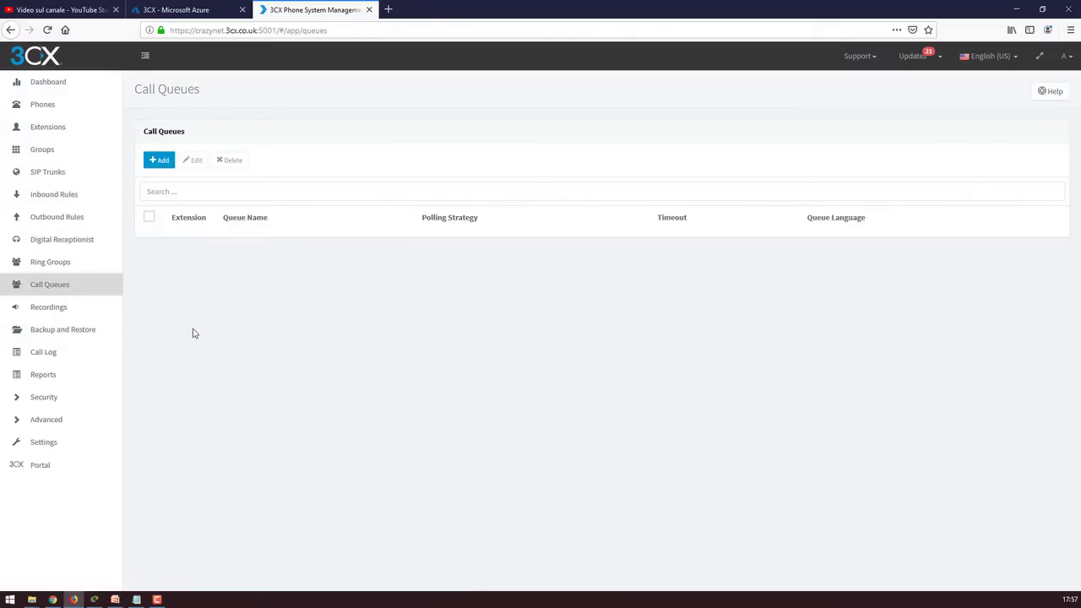
pyautogui.click(161, 163)
# Start a new call queue on extension 8000 and name it Crazynet
pyautogui.click(164, 174)
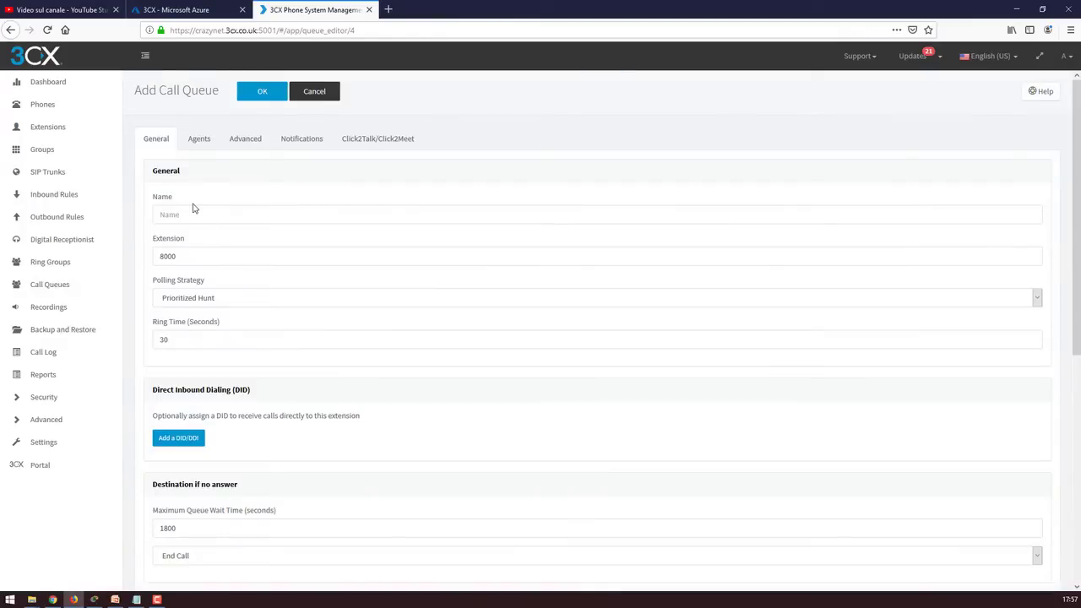
pyautogui.click(192, 218)
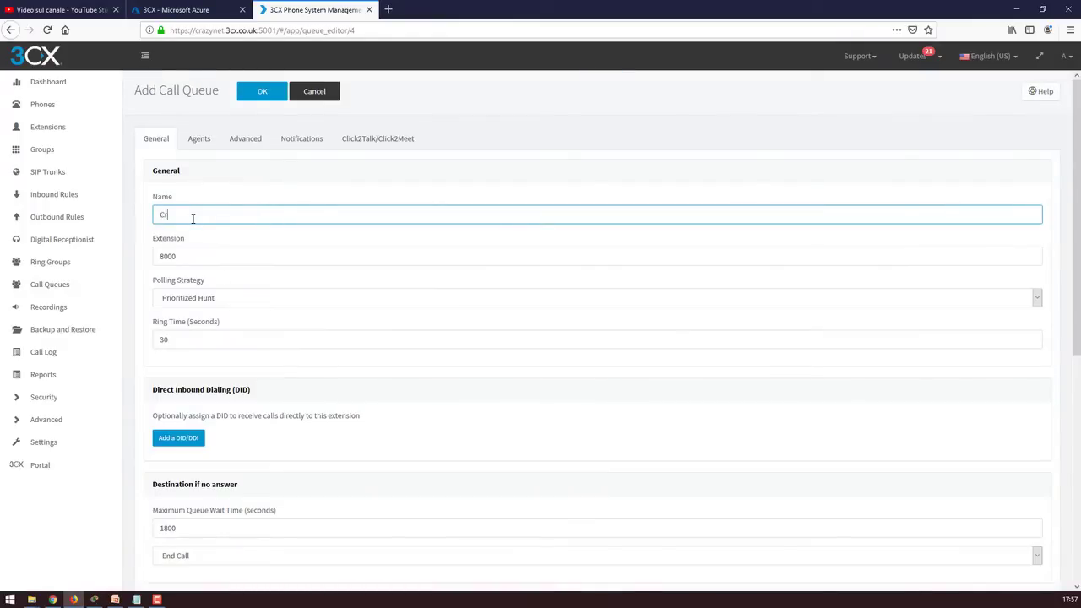
pyautogui.write('Crazynet')
pyautogui.scroll(-3, 237, 313)
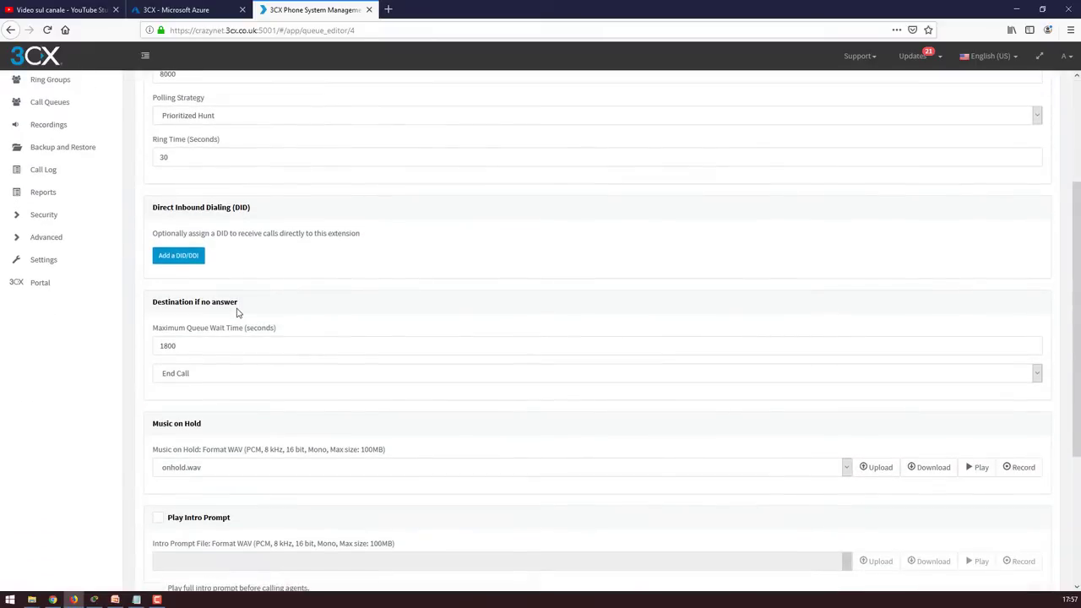
pyautogui.scroll(-2, 245, 315)
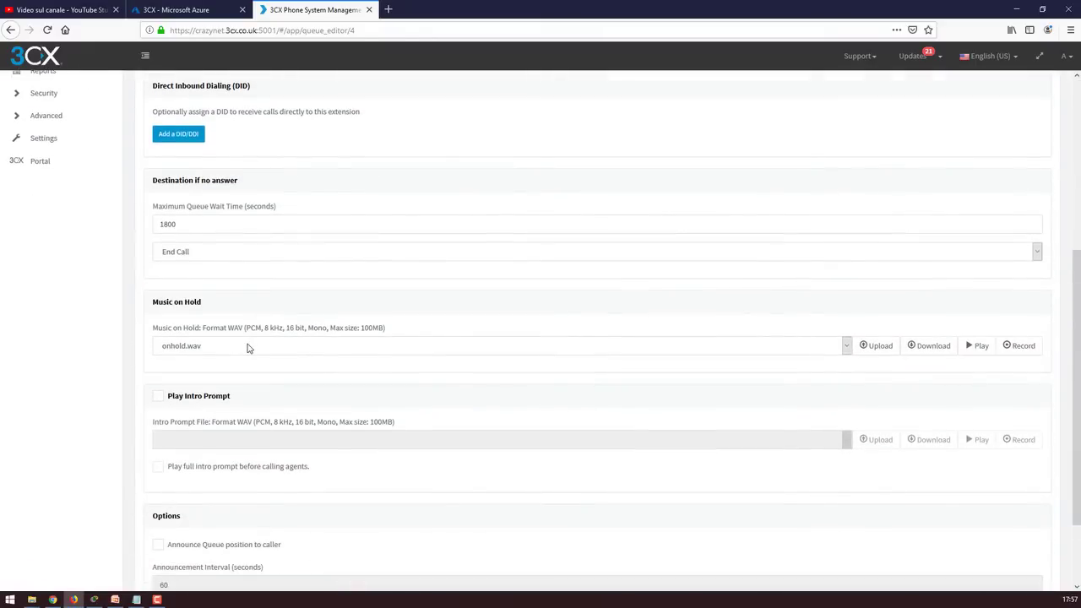
pyautogui.scroll(-2, 254, 363)
pyautogui.scroll(7, 255, 366)
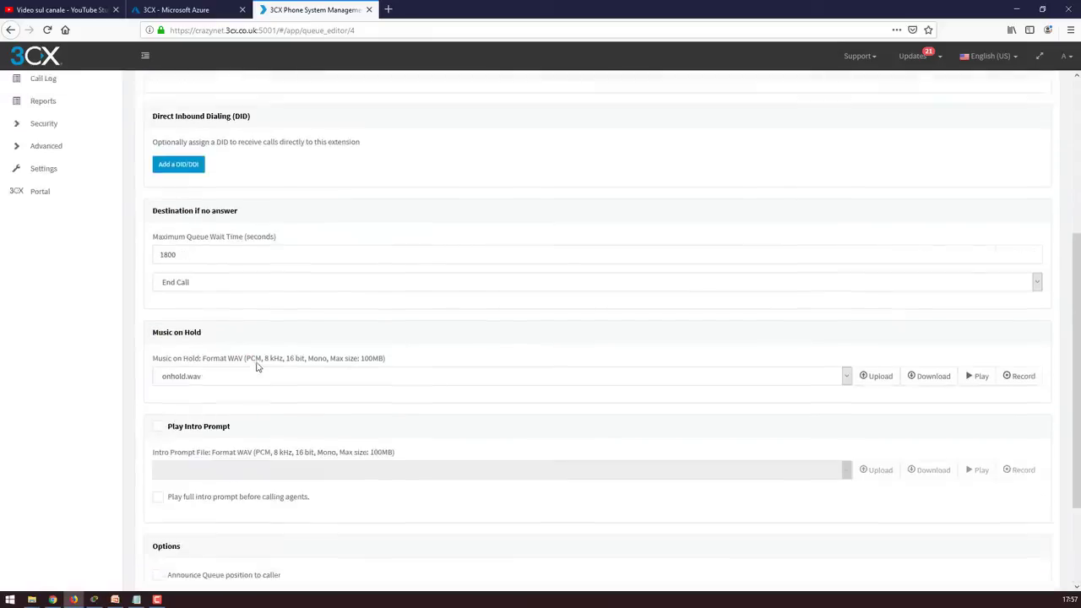
# Add extension 0000 as the queue's agent
pyautogui.click(200, 140)
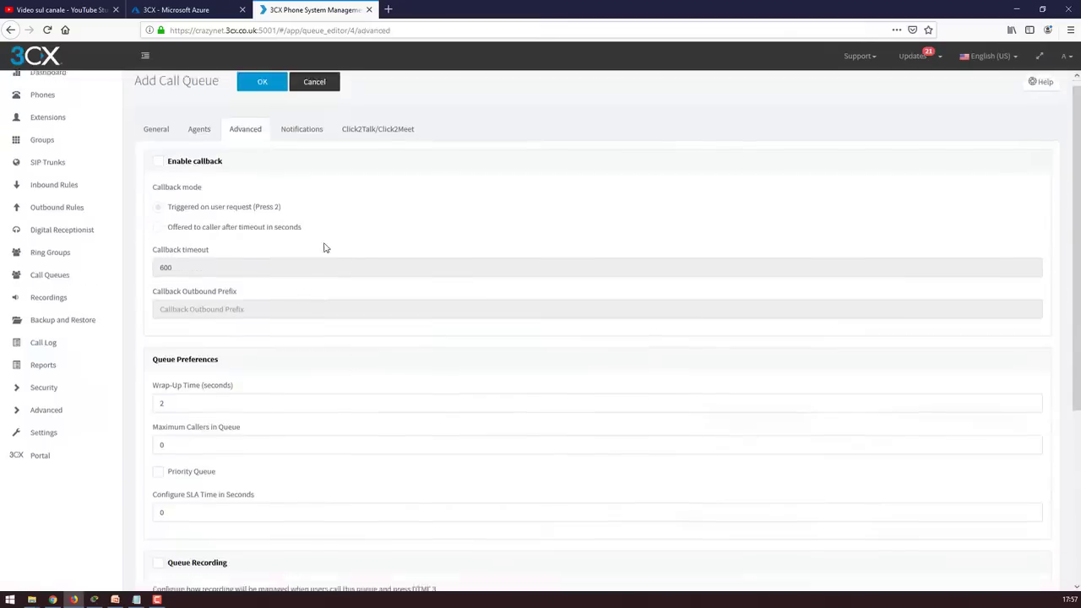
pyautogui.click(169, 214)
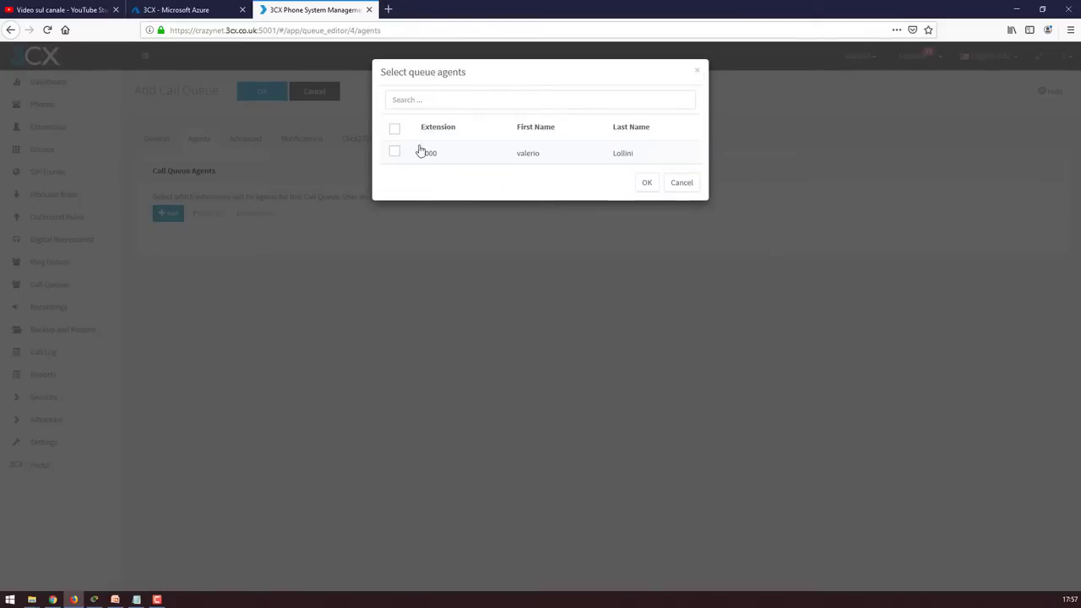
pyautogui.click(394, 151)
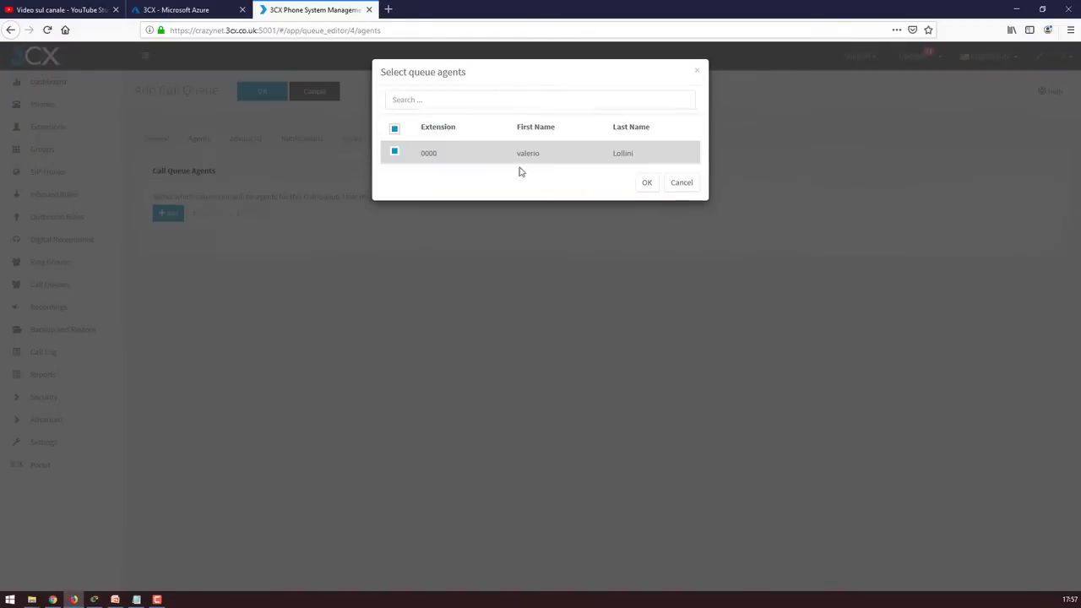
pyautogui.click(647, 181)
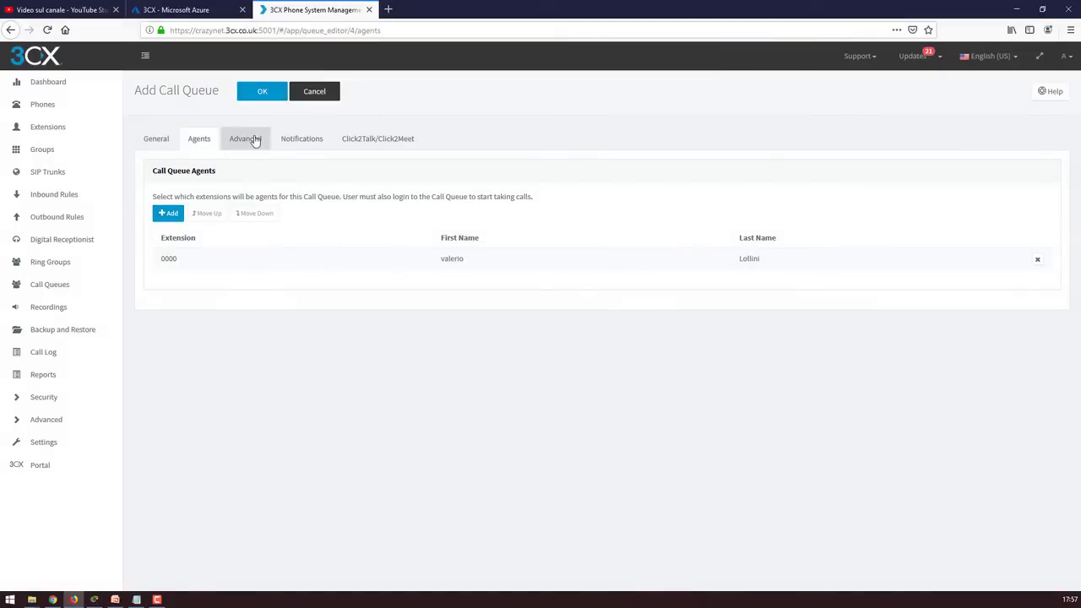
# Review the Advanced and Notifications settings and save the Crazynet queue
pyautogui.click(253, 140)
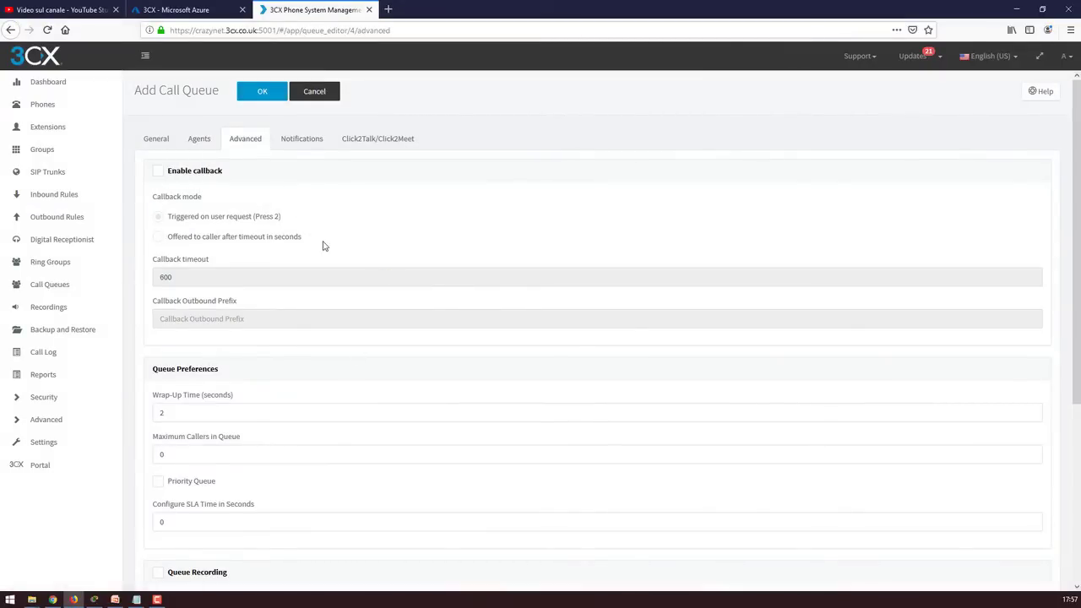
pyautogui.scroll(-5, 325, 247)
pyautogui.scroll(5, 326, 246)
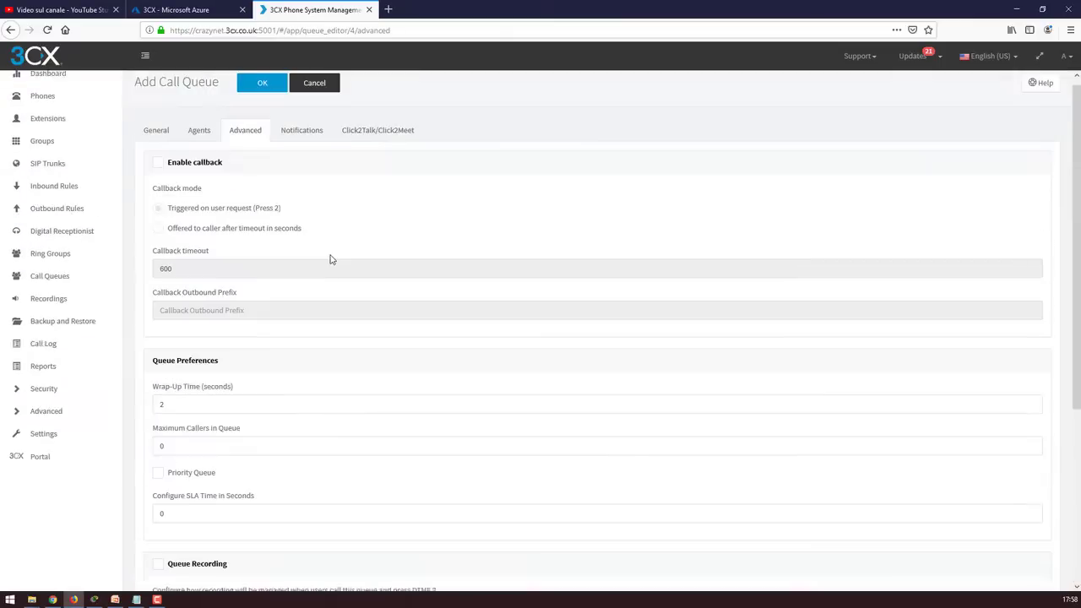
pyautogui.scroll(1, 331, 259)
pyautogui.click(304, 141)
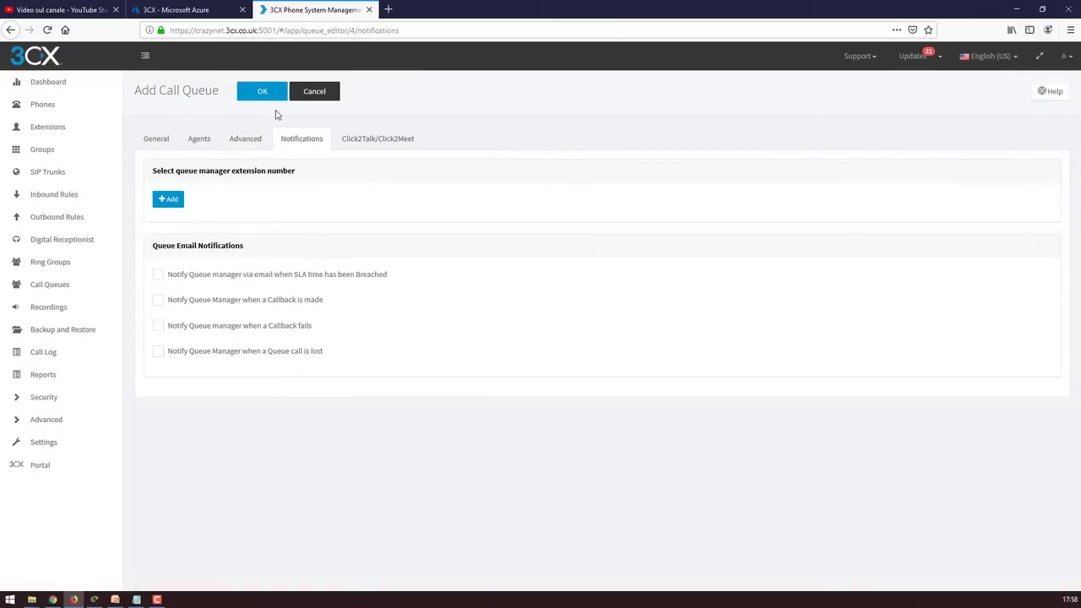
pyautogui.click(266, 96)
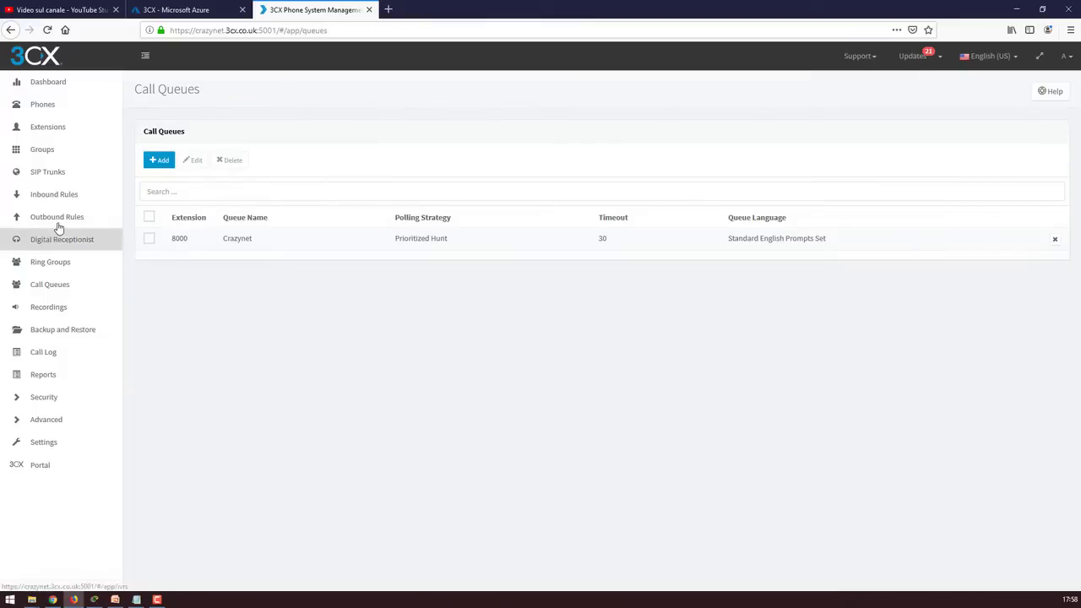
# Start a new SIP trunk with its country set to Worldwide
pyautogui.click(66, 172)
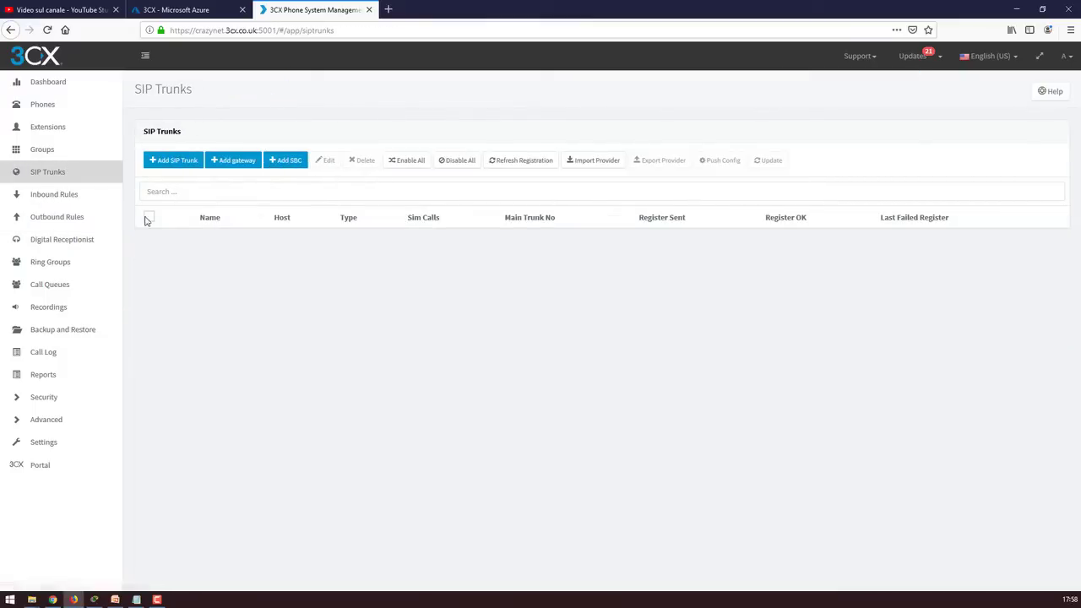
pyautogui.click(172, 163)
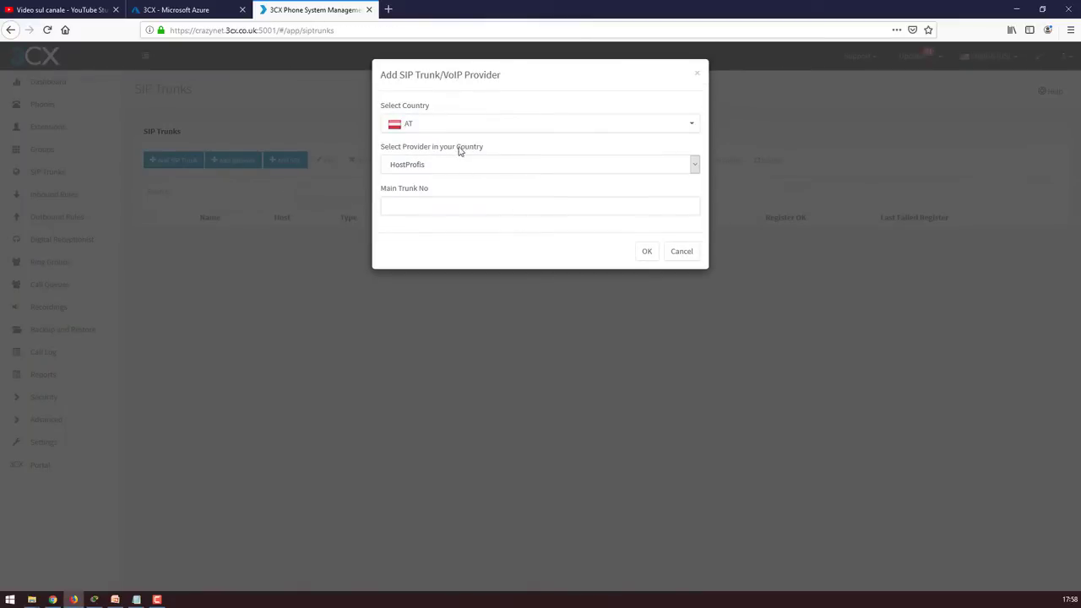
pyautogui.click(697, 126)
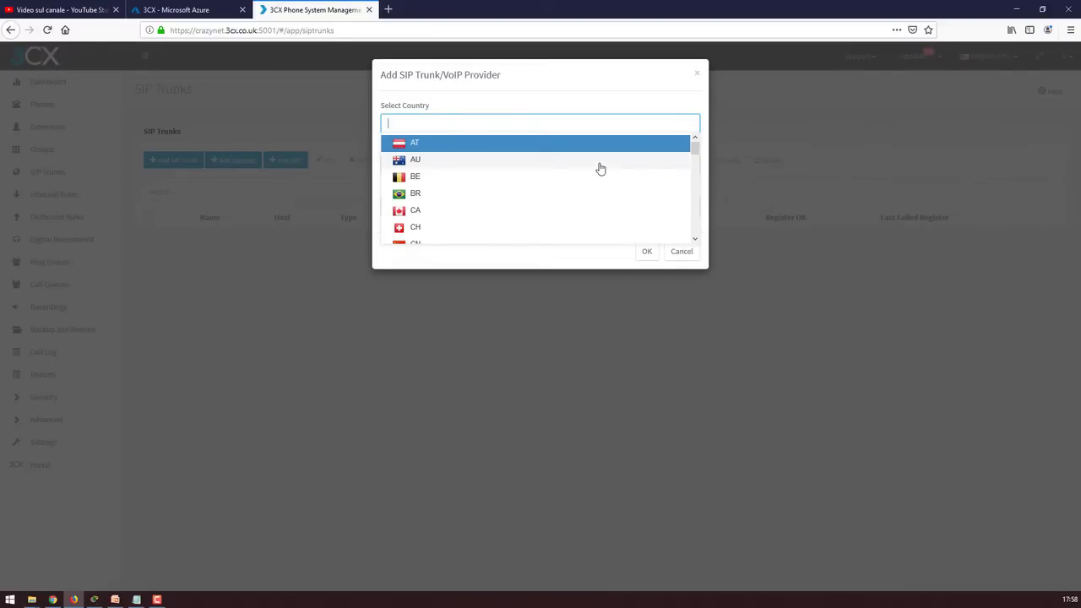
pyautogui.write('tw')
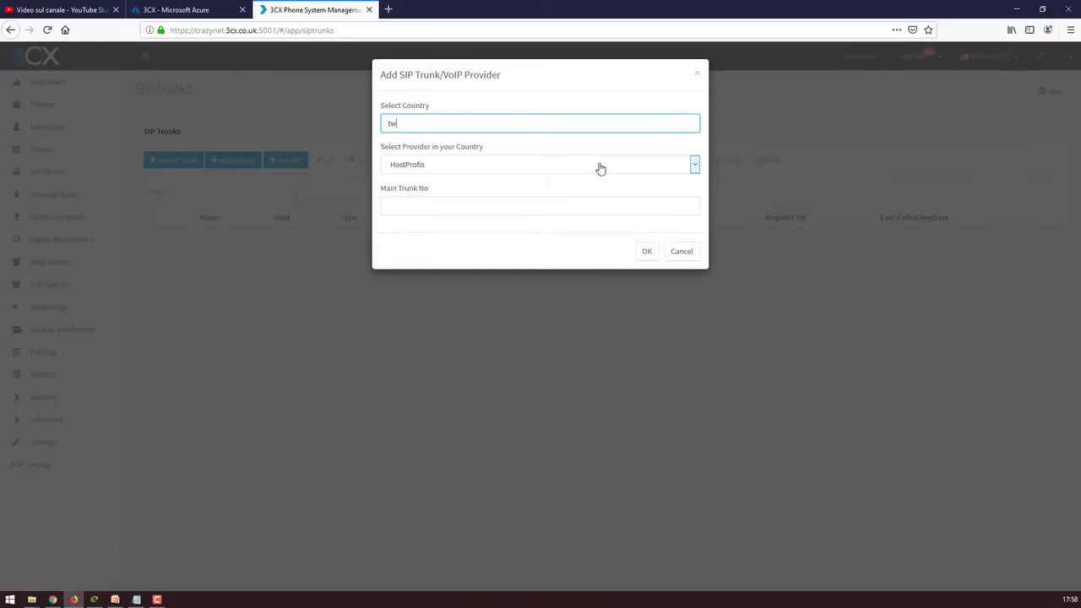
pyautogui.press('BackSpace')
pyautogui.press('BackSpace')
pyautogui.write('w')
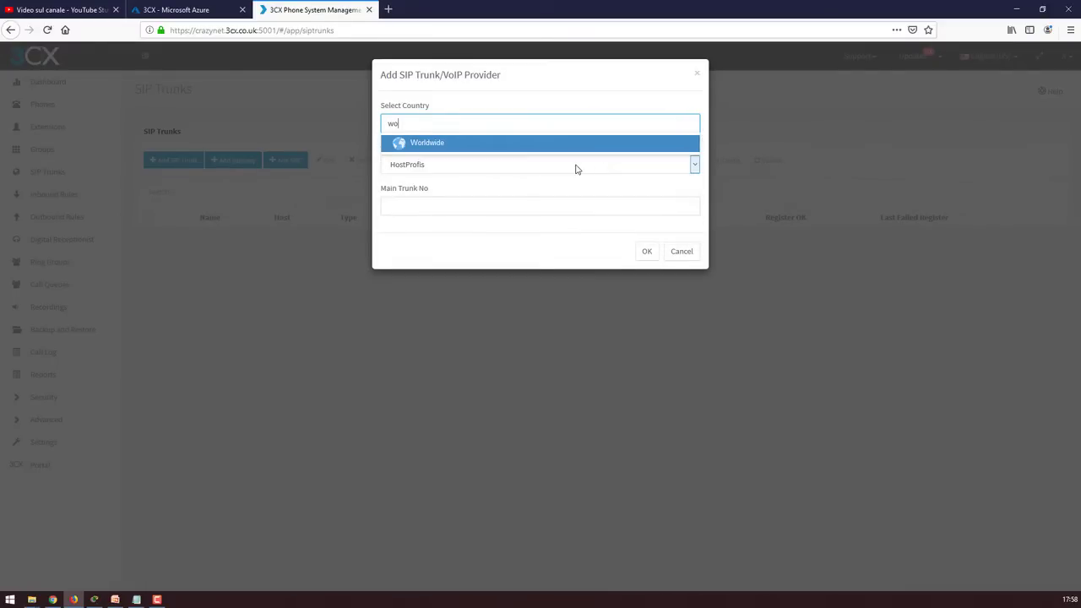
pyautogui.click(536, 149)
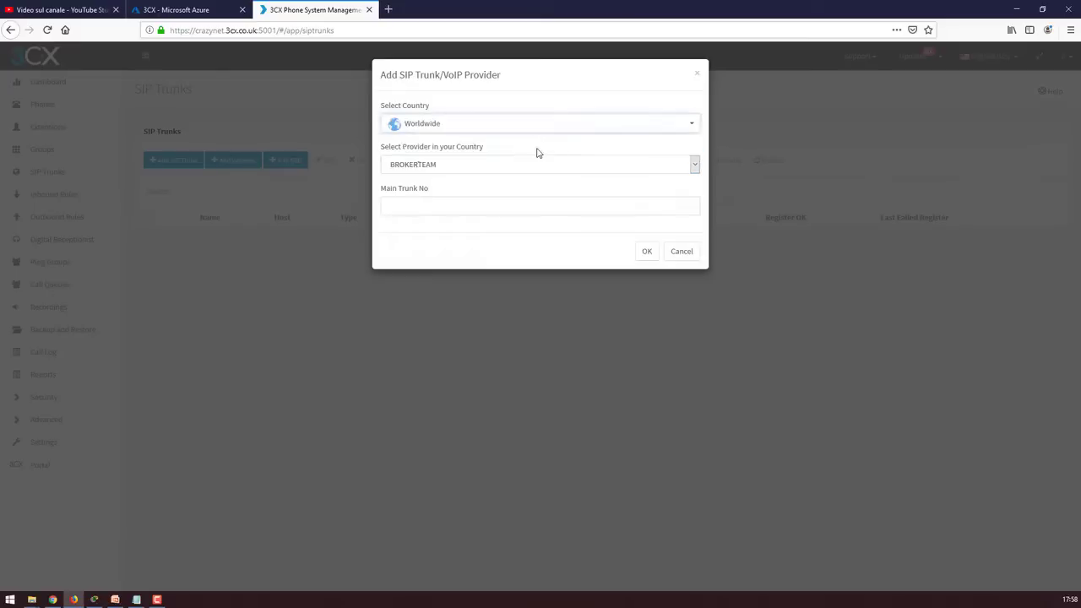
# Choose Twilio as the provider, enter main trunk number 123456 and confirm
pyautogui.click(696, 166)
pyautogui.click(579, 240)
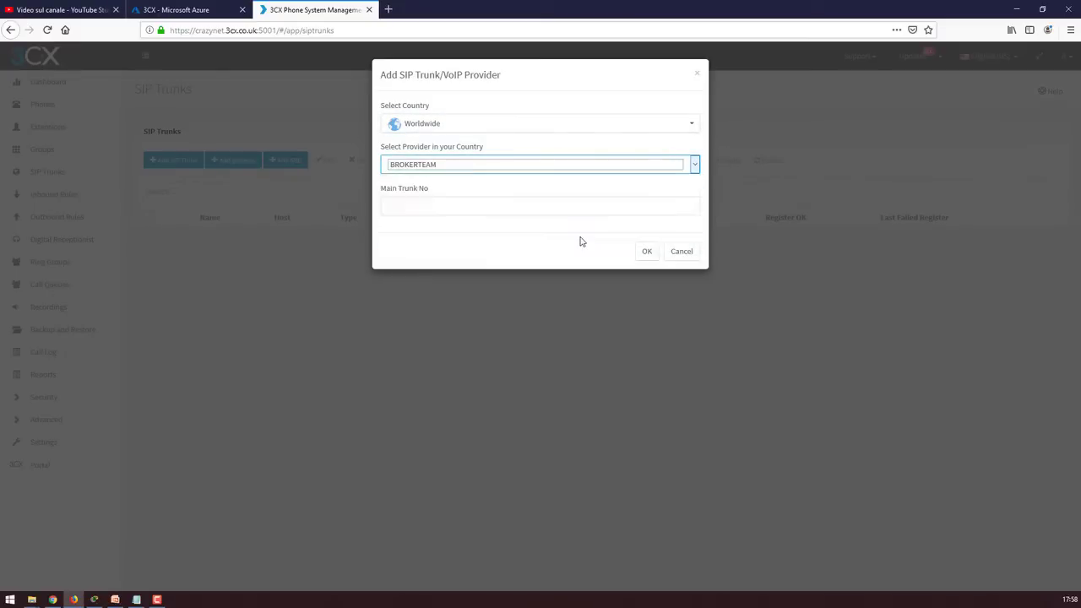
pyautogui.click(459, 206)
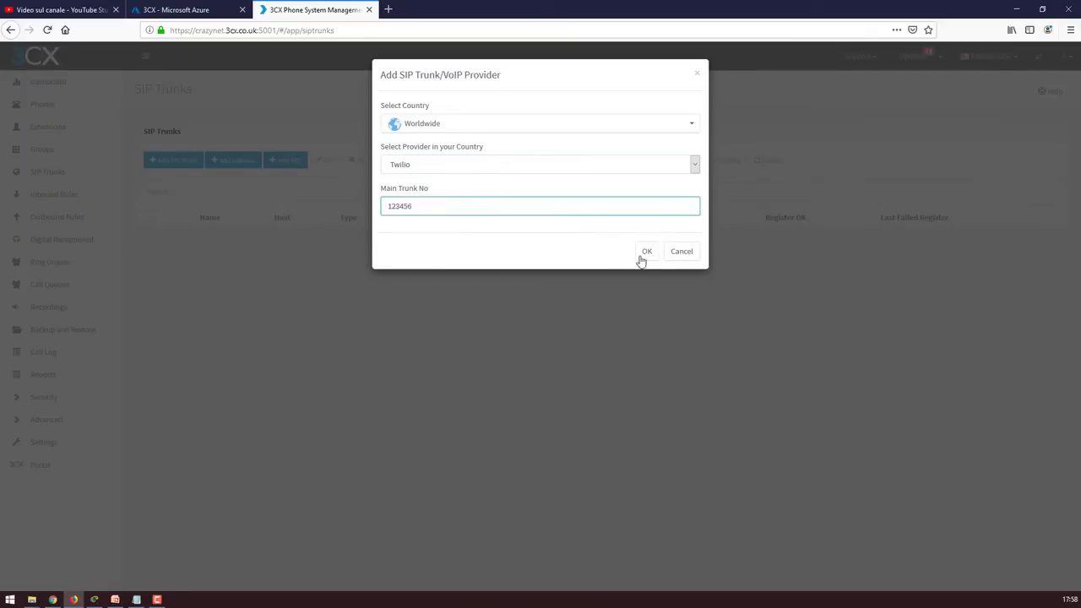
pyautogui.click(647, 251)
pyautogui.scroll(-3, 371, 316)
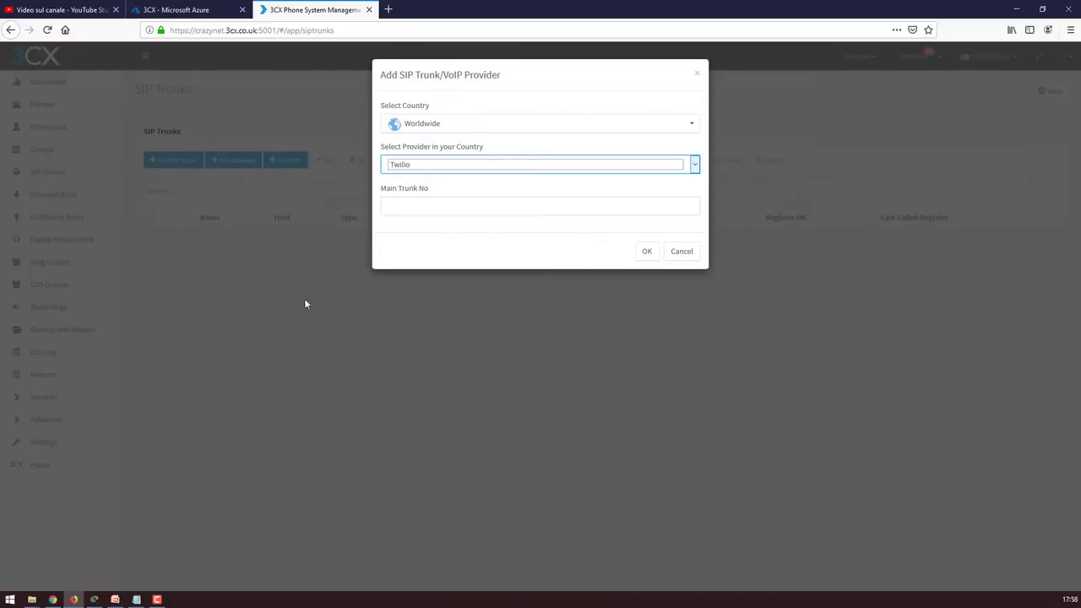
pyautogui.click(460, 201)
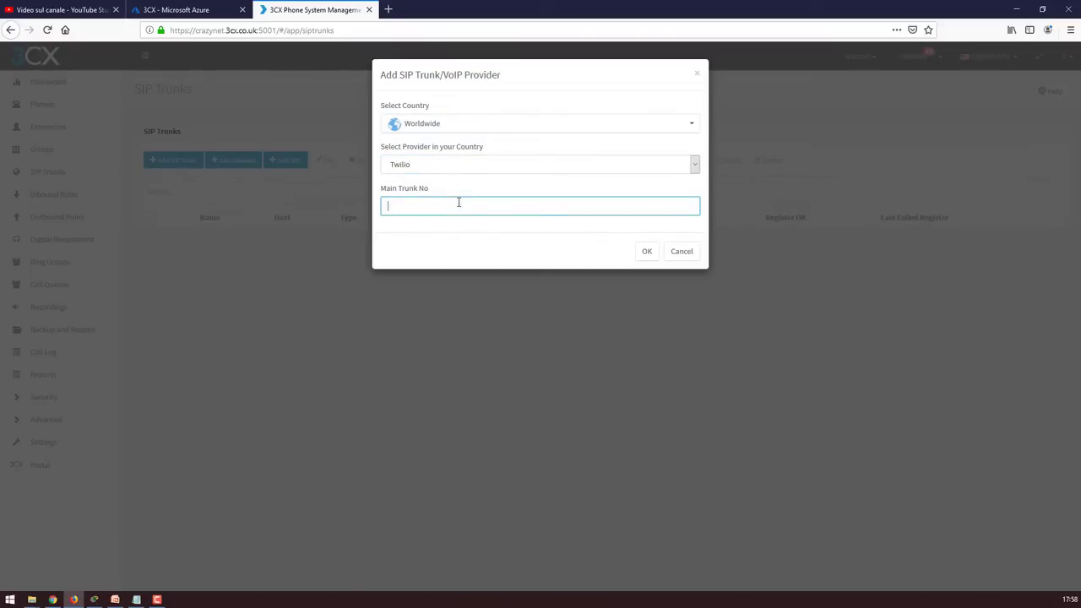
pyautogui.click(643, 252)
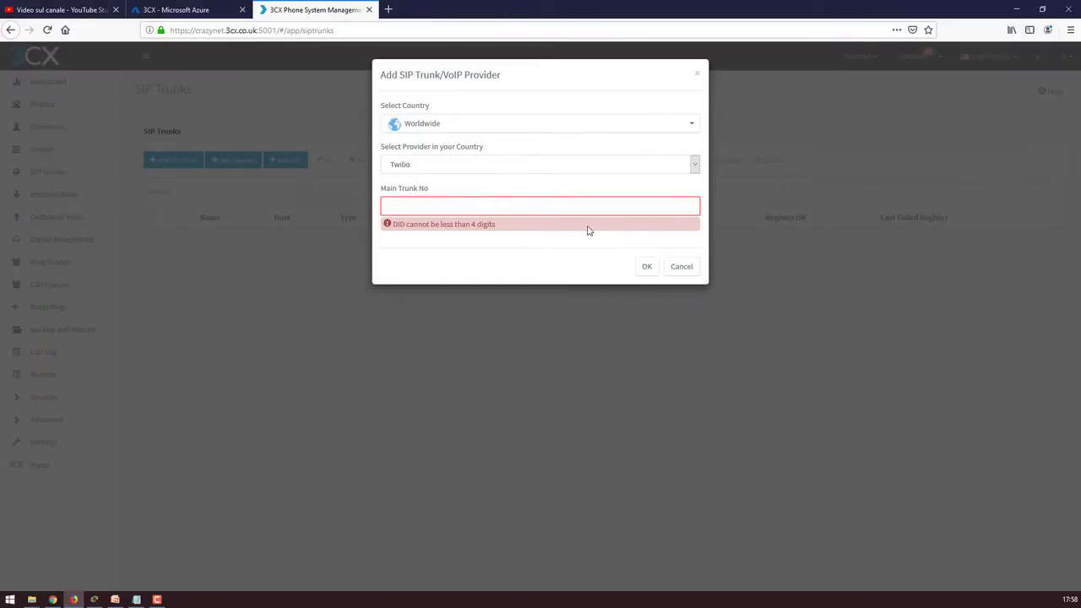
pyautogui.write('3456')
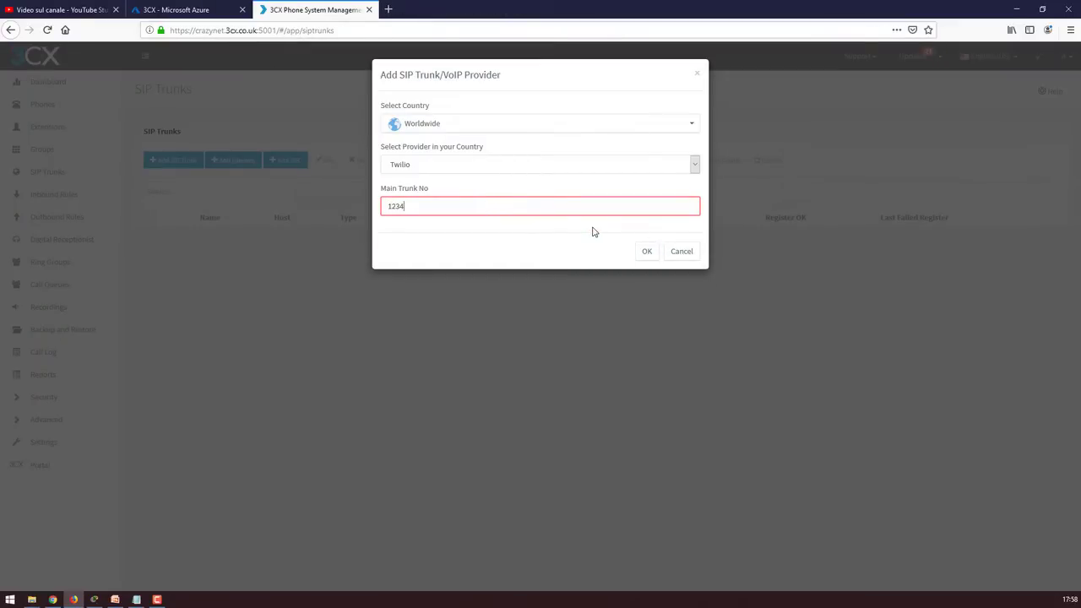
pyautogui.click(646, 252)
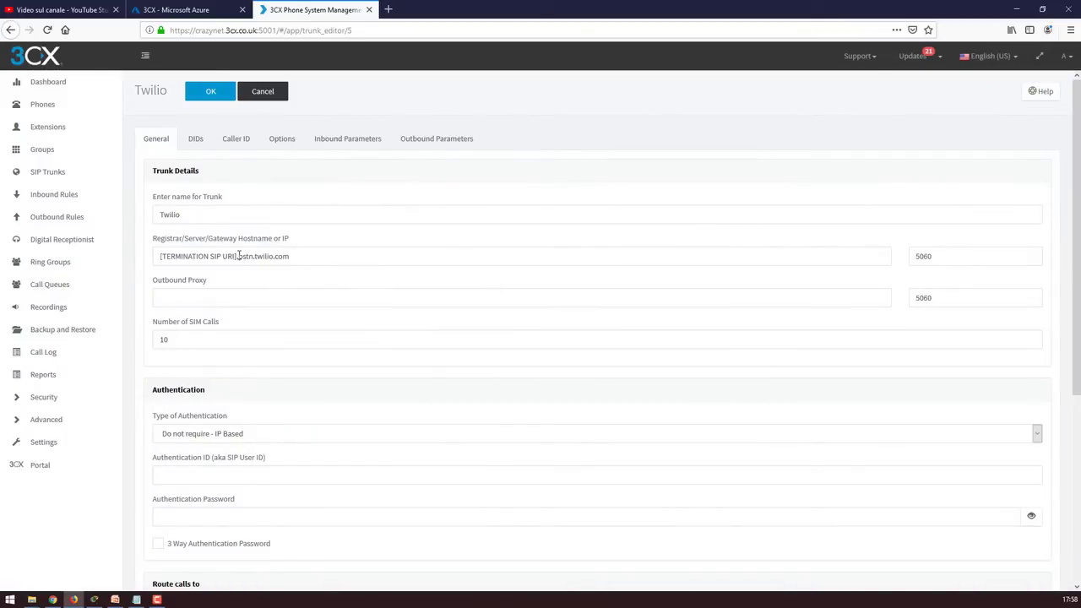
# Select the [TERMINATION SIP URI] placeholder in the Twilio hostname and look over the trunk settings
pyautogui.moveTo(239, 256); pyautogui.dragTo(155, 248)
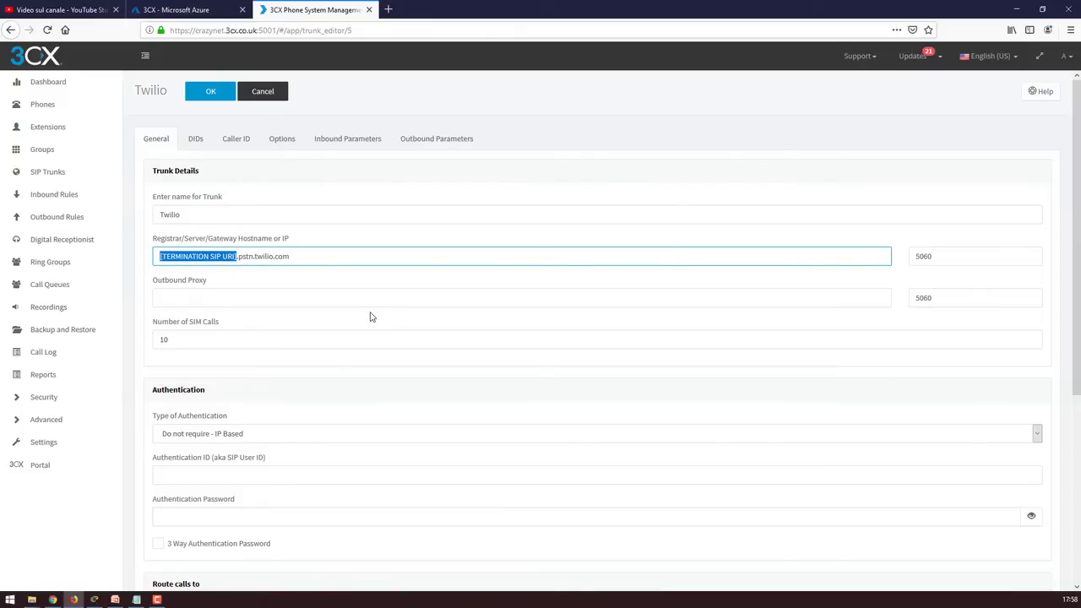
pyautogui.scroll(-3, 338, 304)
pyautogui.scroll(3, 265, 290)
pyautogui.scroll(-5, 266, 292)
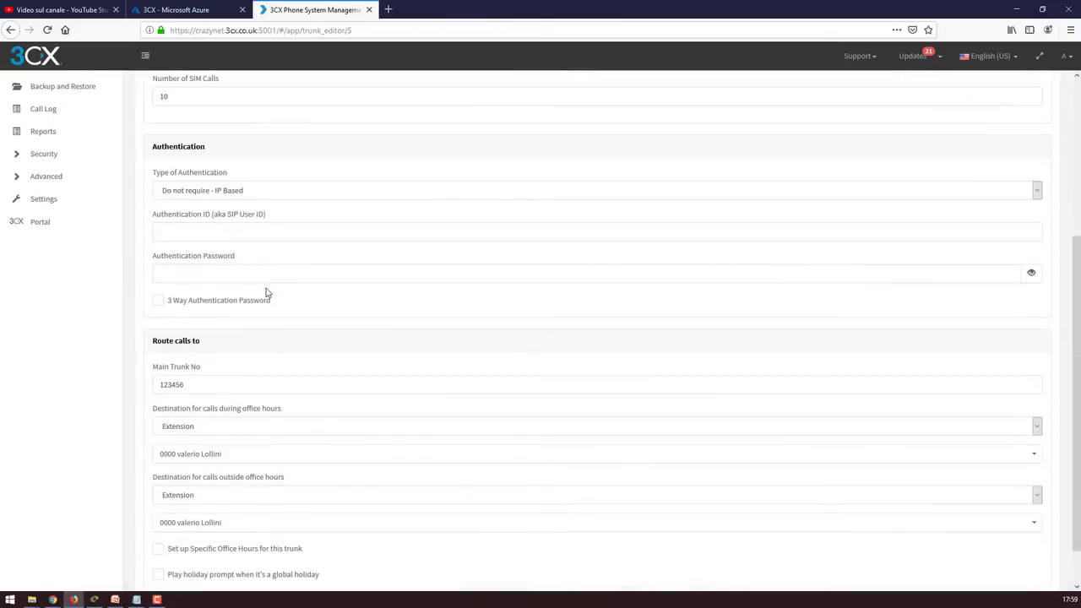
pyautogui.scroll(-1, 266, 293)
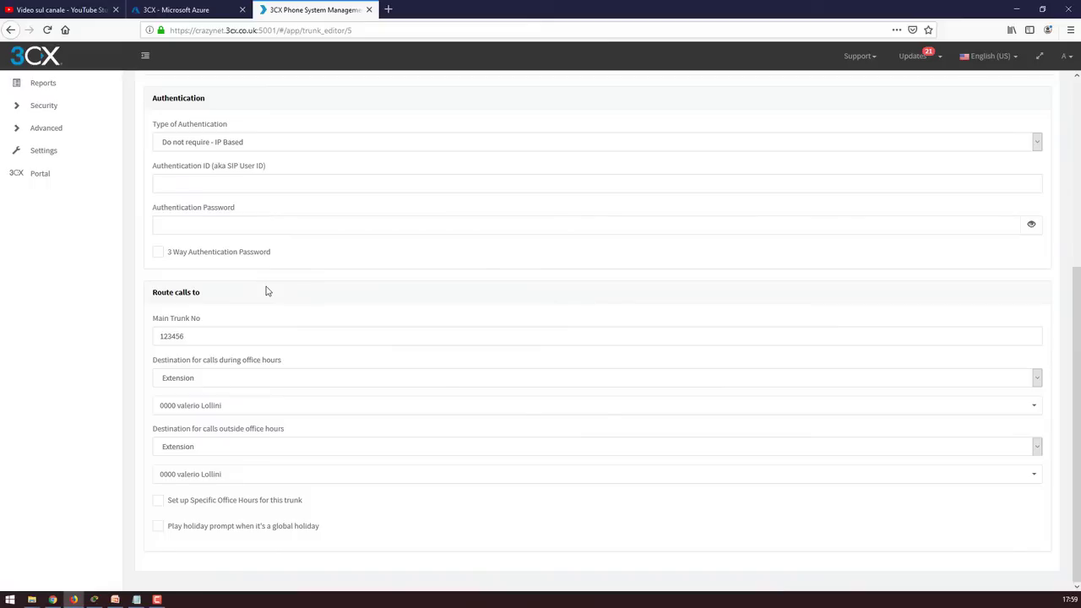
pyautogui.scroll(6, 272, 314)
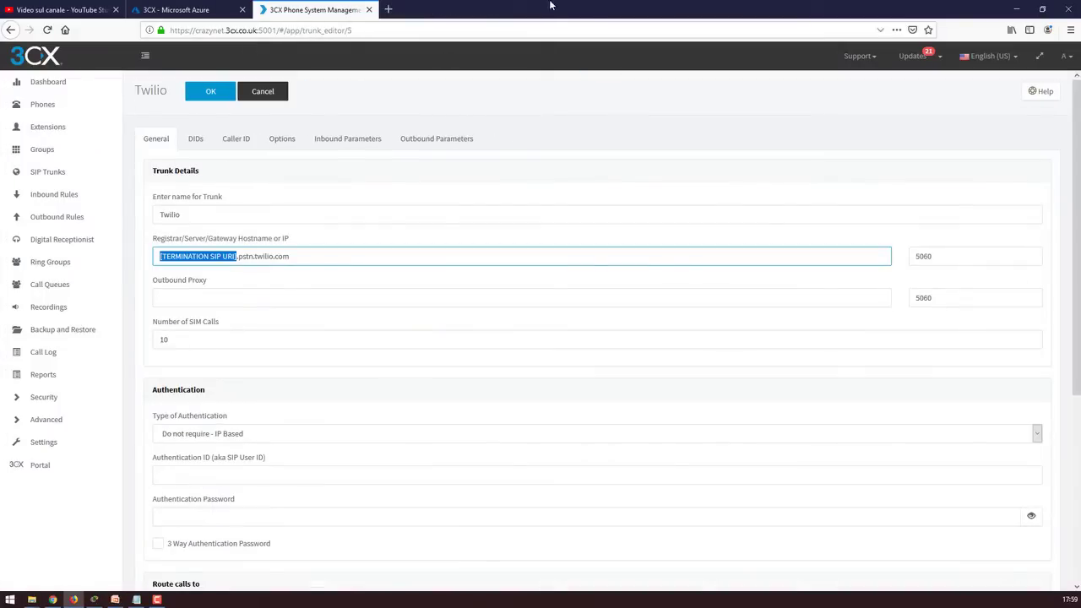
# Search '3cx client', open the 3CX Apps Download Links page, then return to the console
pyautogui.click(388, 10)
pyautogui.write('3')
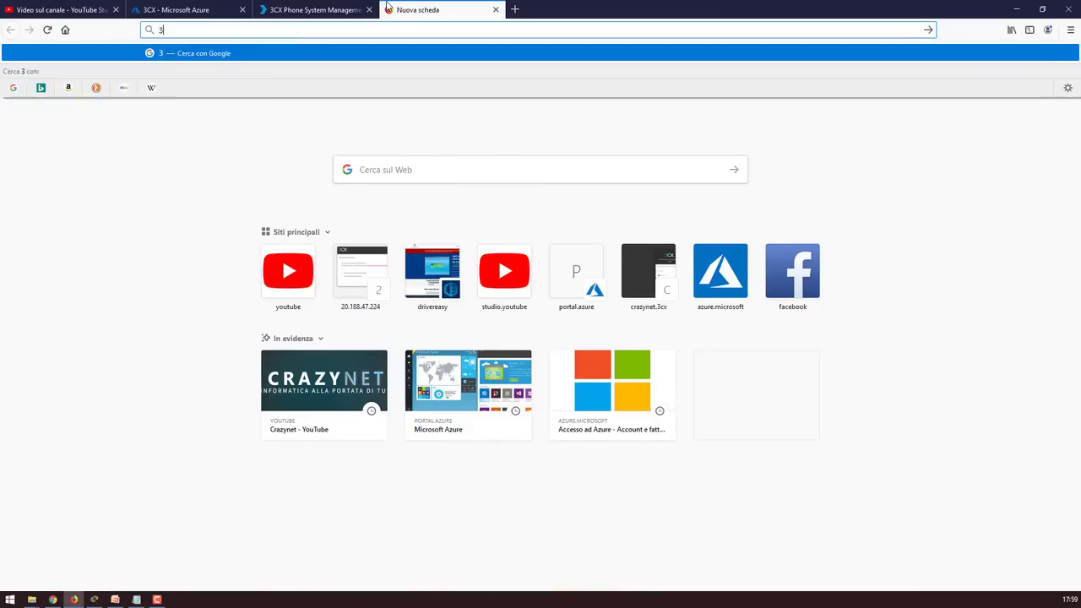
pyautogui.write('cx client')
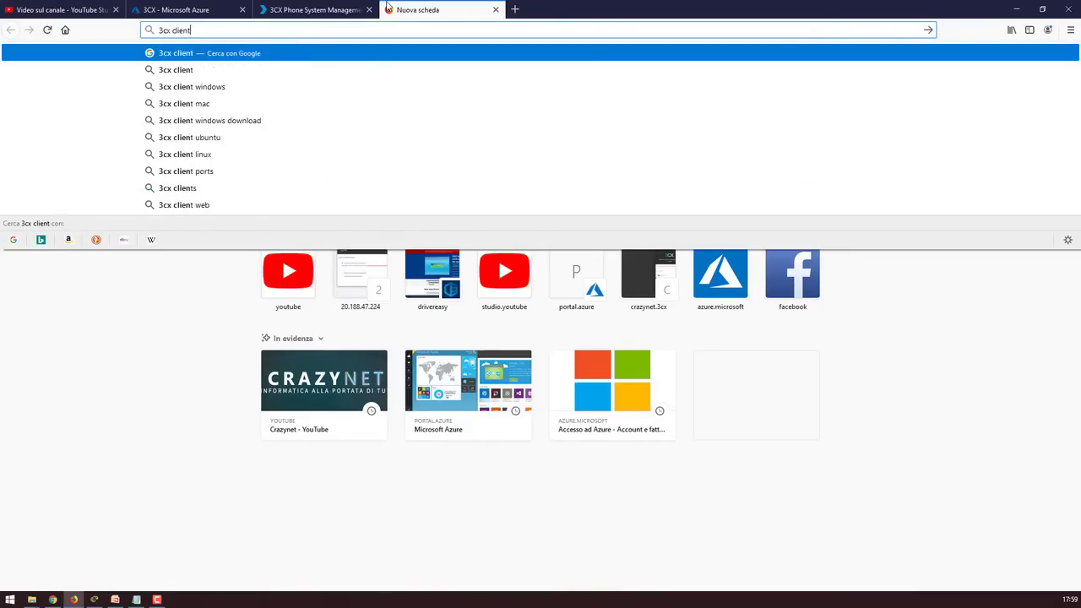
pyautogui.press('Return')
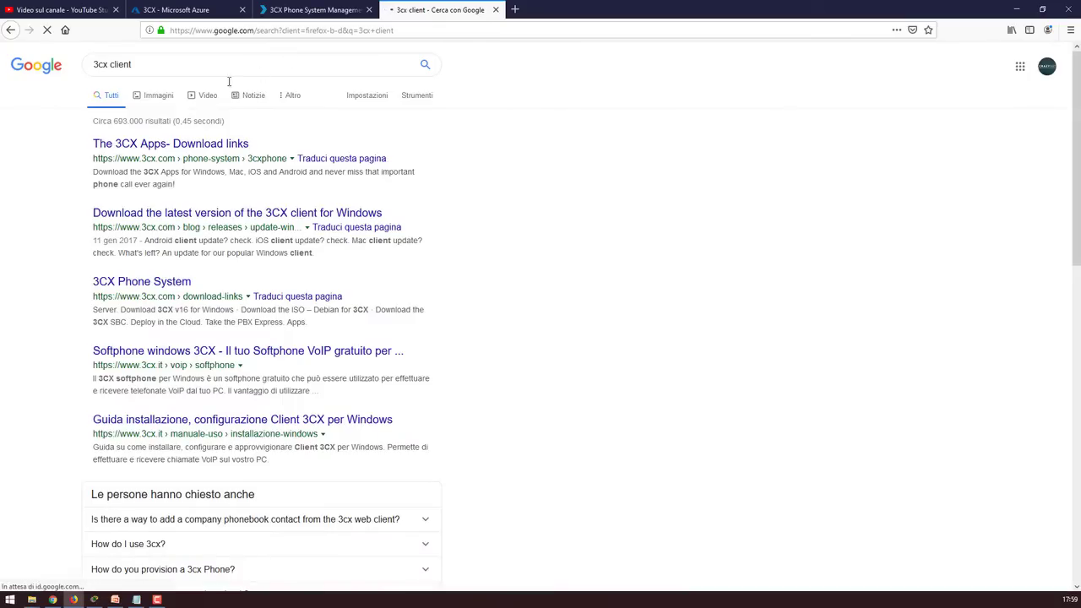
pyautogui.click(195, 150)
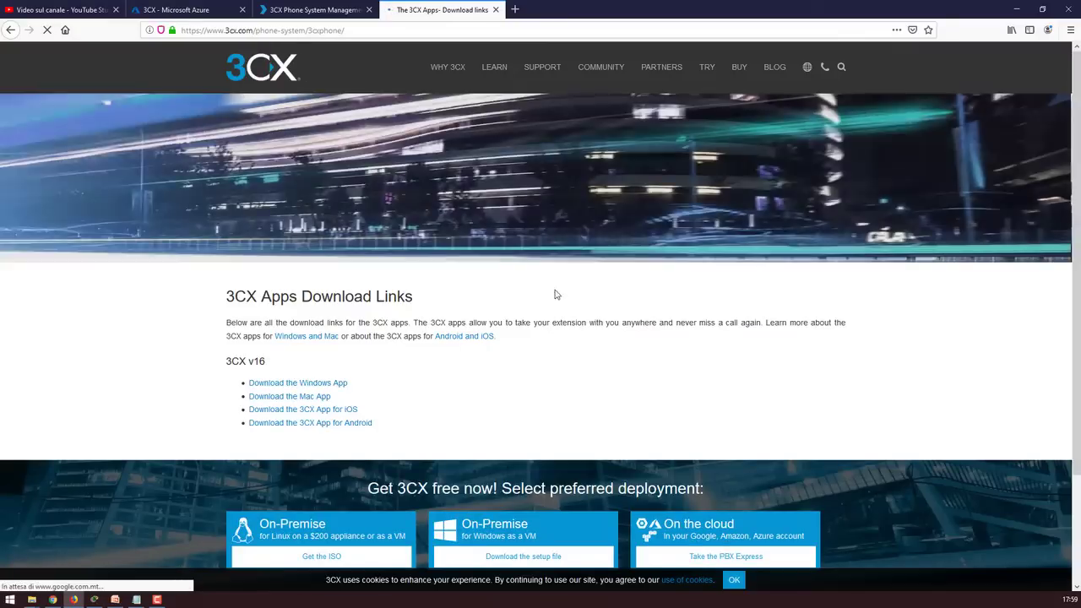
pyautogui.scroll(-1, 334, 327)
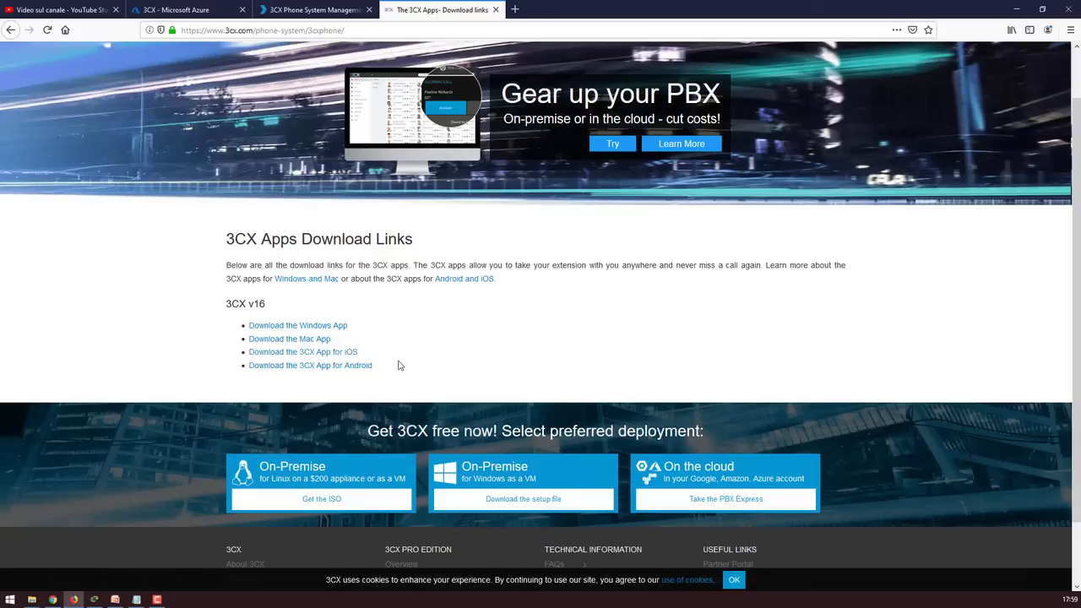
pyautogui.scroll(2, 403, 364)
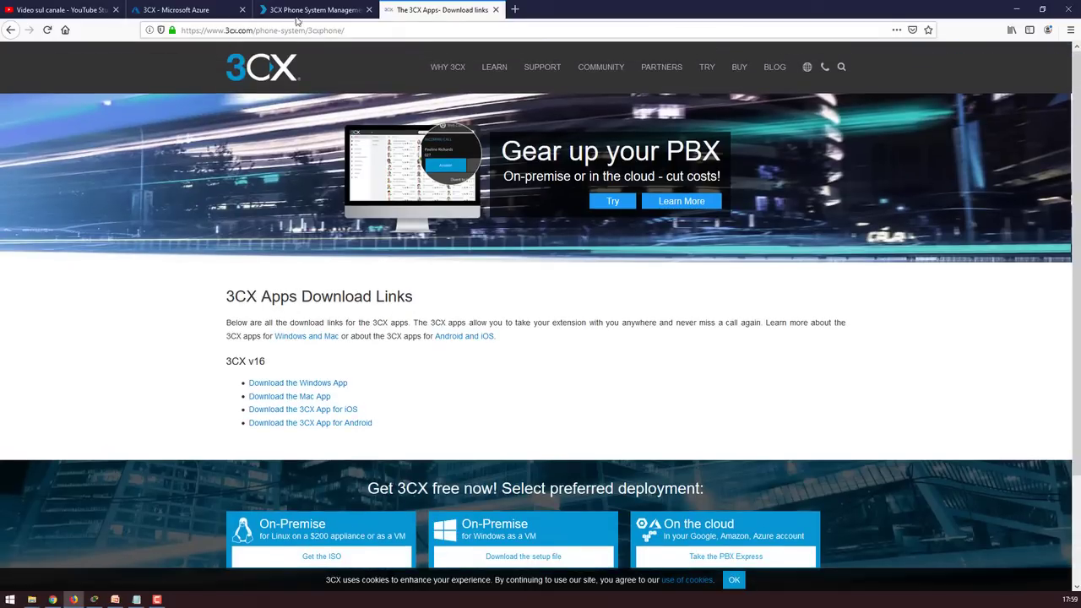
pyautogui.click(312, 10)
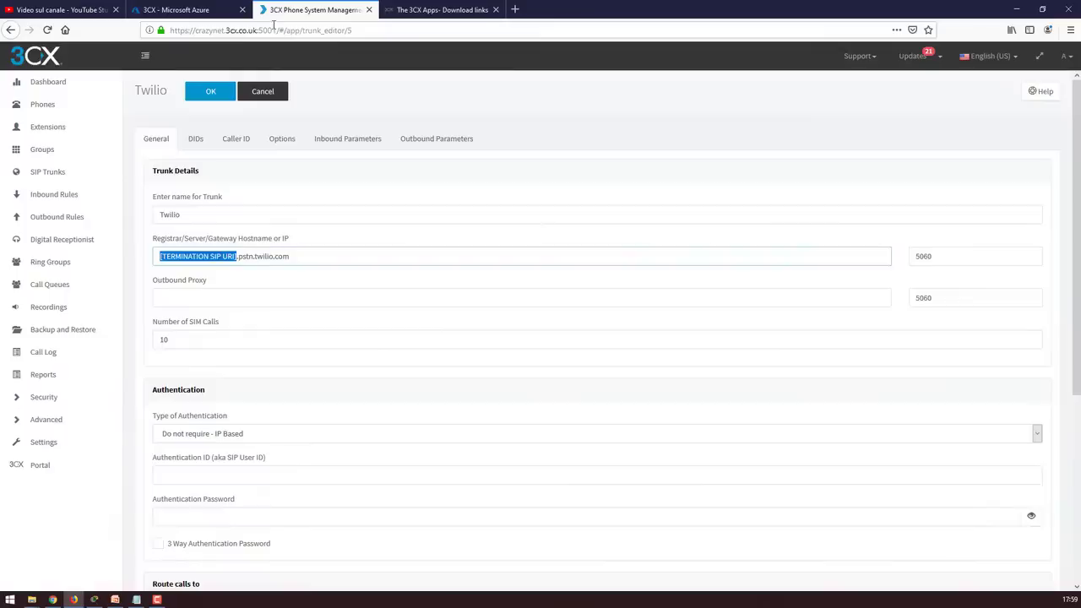
# Open extension 0000 from the Extensions list, then go back to the list
pyautogui.press('Right')
pyautogui.click(49, 129)
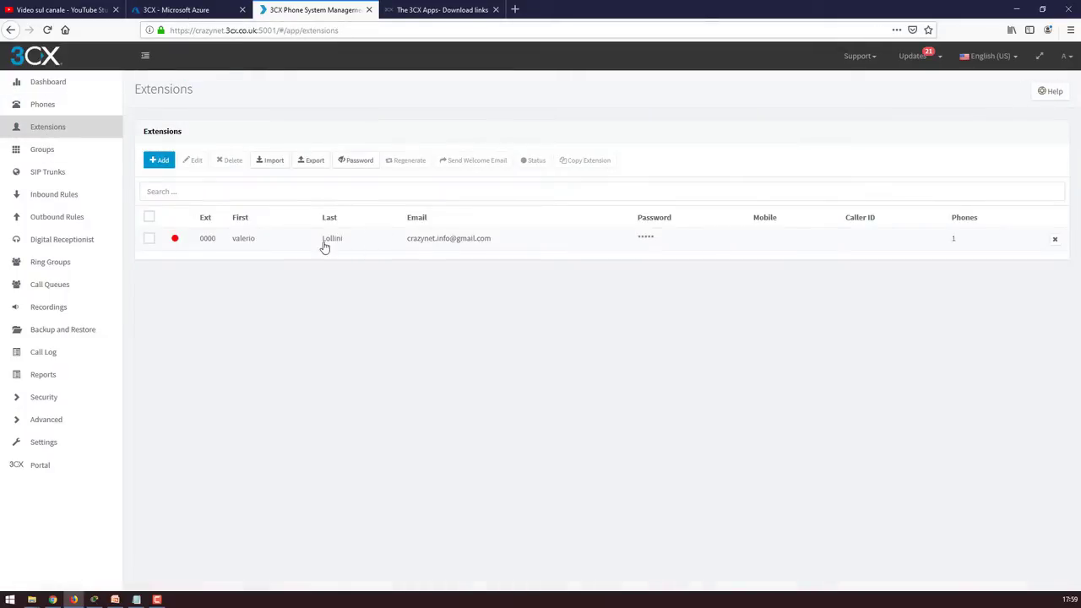
pyautogui.doubleClick(224, 240)
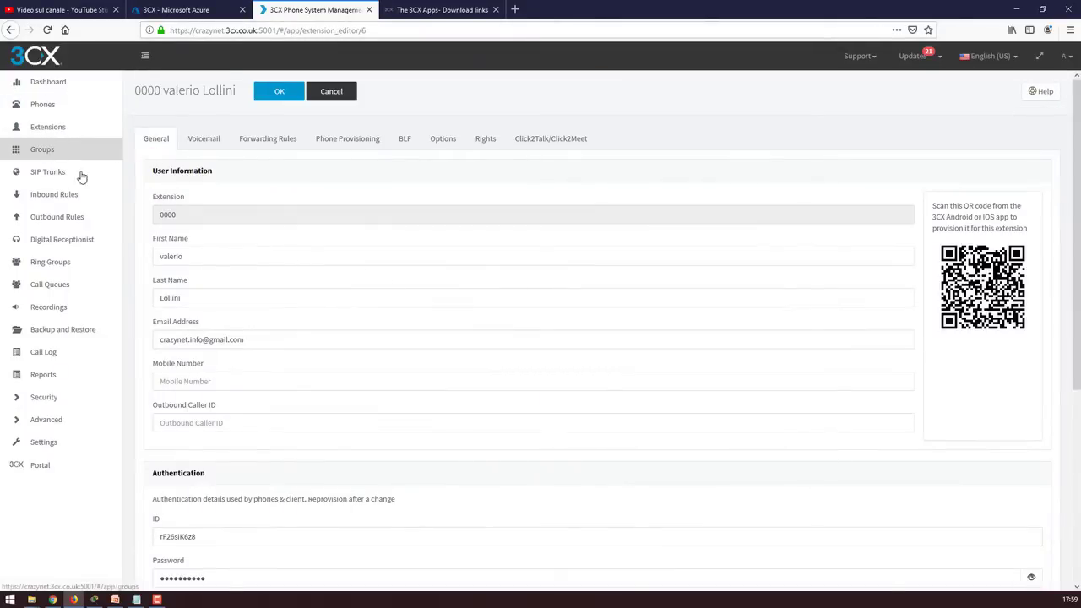
pyautogui.click(35, 131)
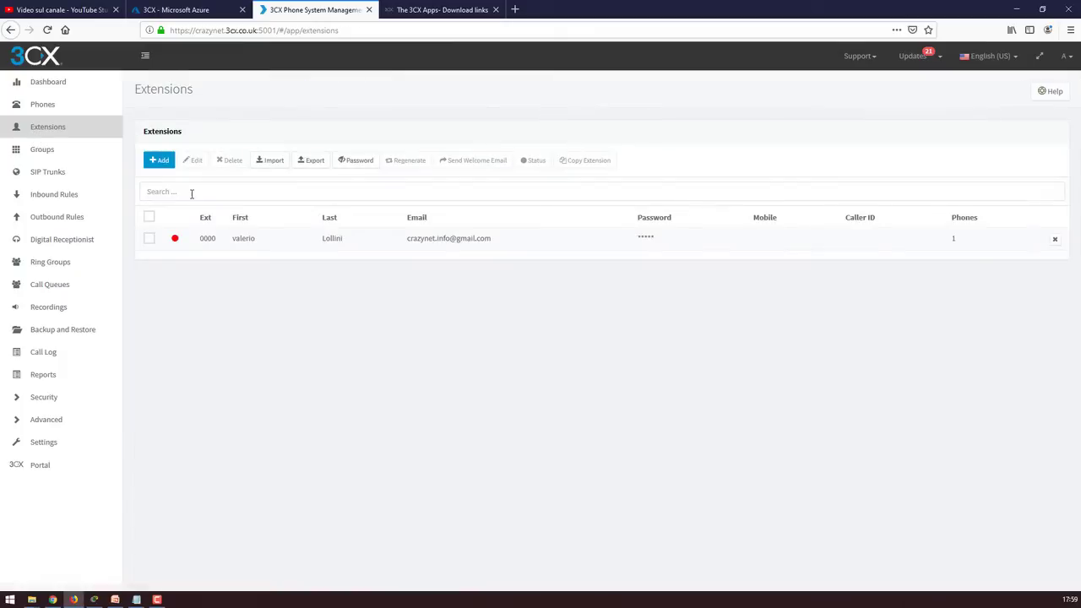
# Send extension 0000 its welcome email, note its e-mail address, and switch to the mailbox
pyautogui.click(150, 238)
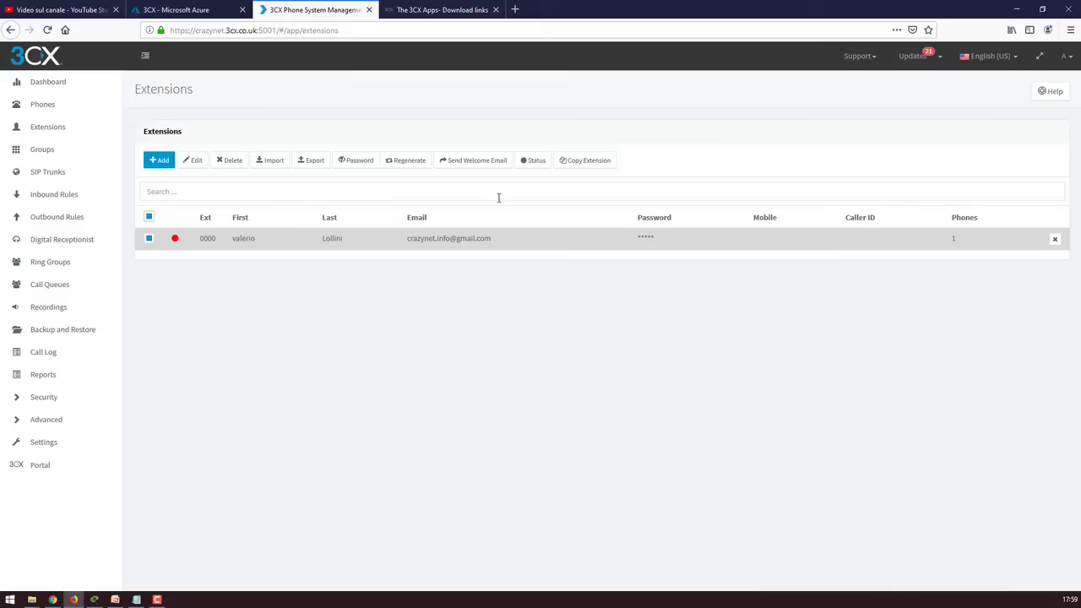
pyautogui.click(473, 163)
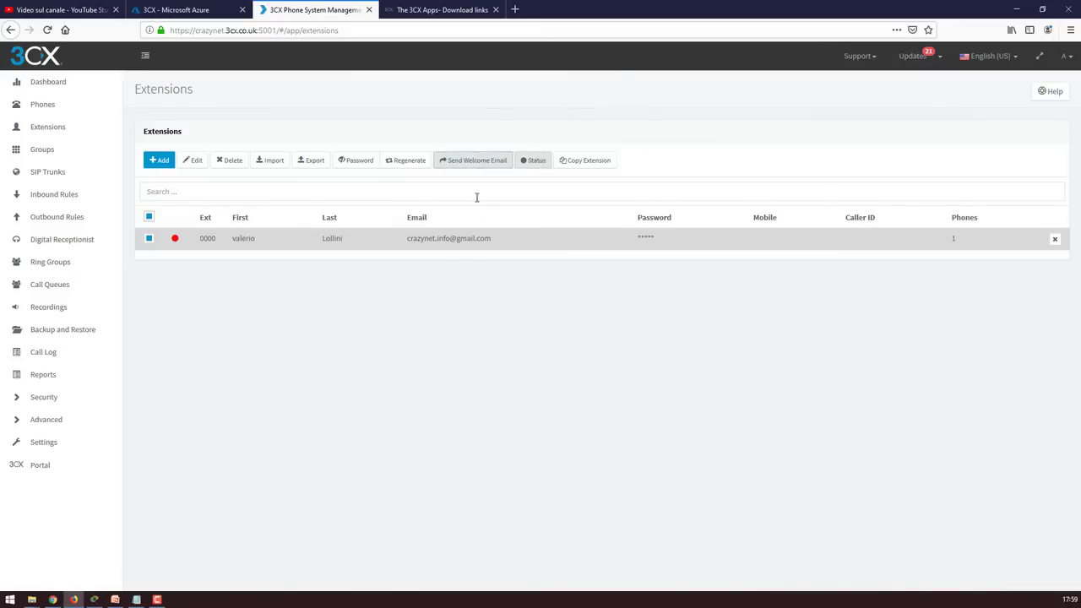
pyautogui.doubleClick(330, 241)
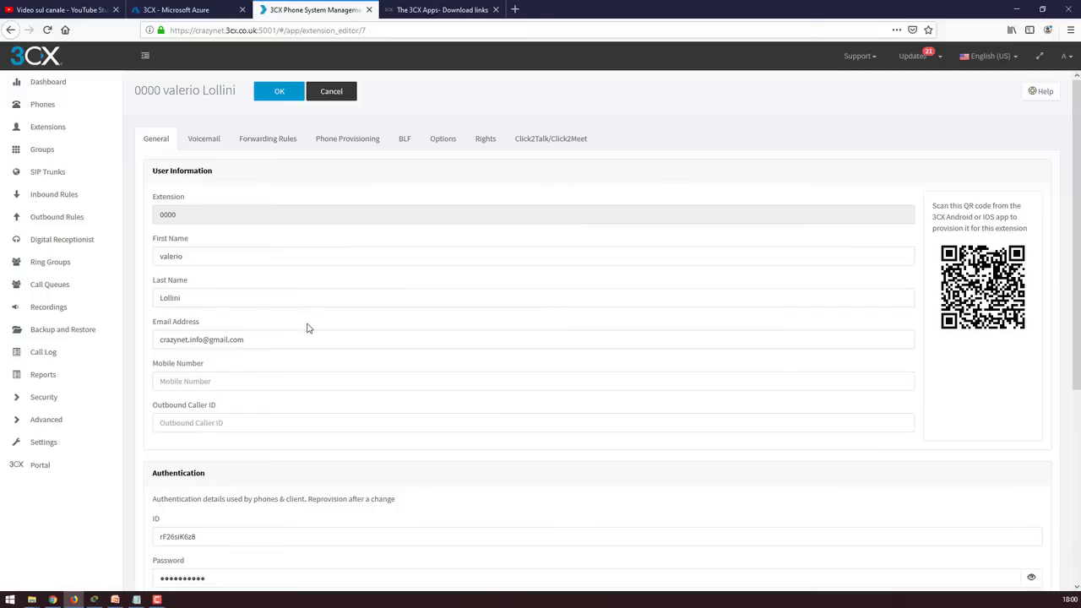
pyautogui.moveTo(282, 342); pyautogui.dragTo(108, 340)
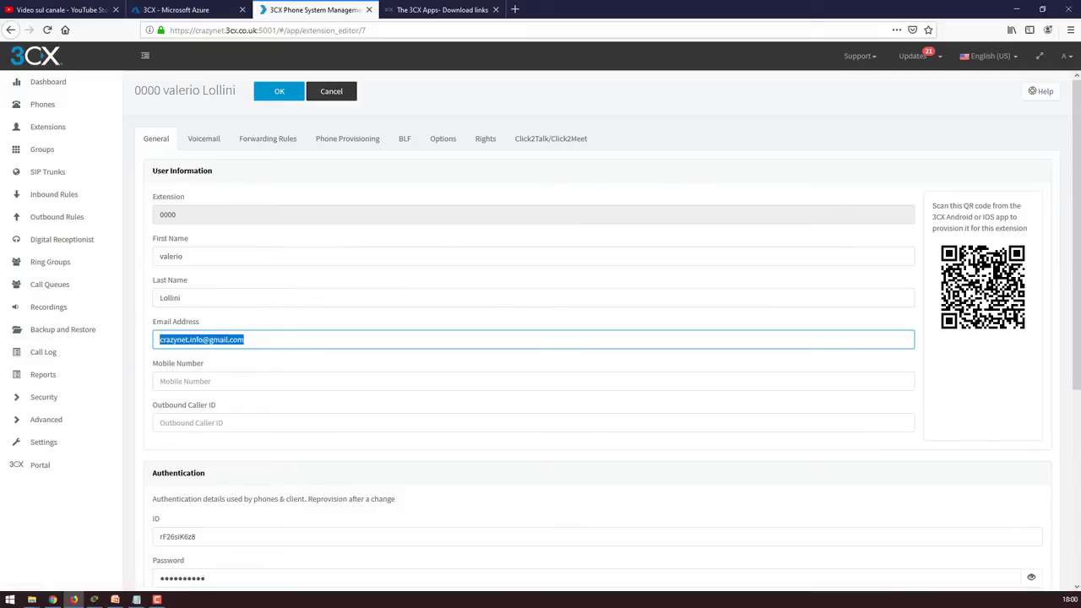
pyautogui.click(52, 600)
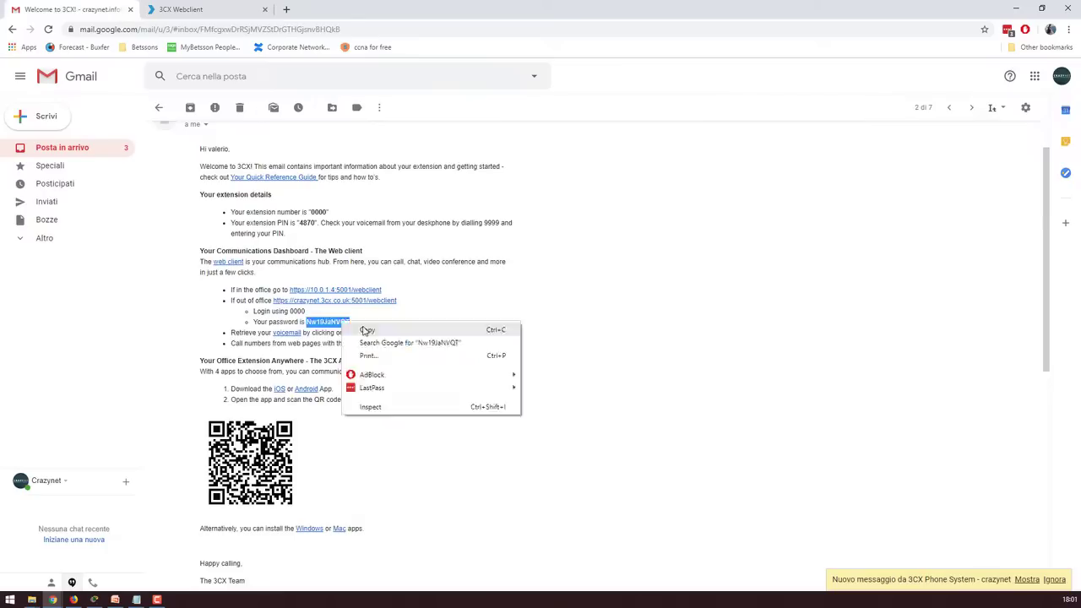
# Copy the web client password from the welcome email into the login form
pyautogui.click(367, 331)
pyautogui.click(182, 10)
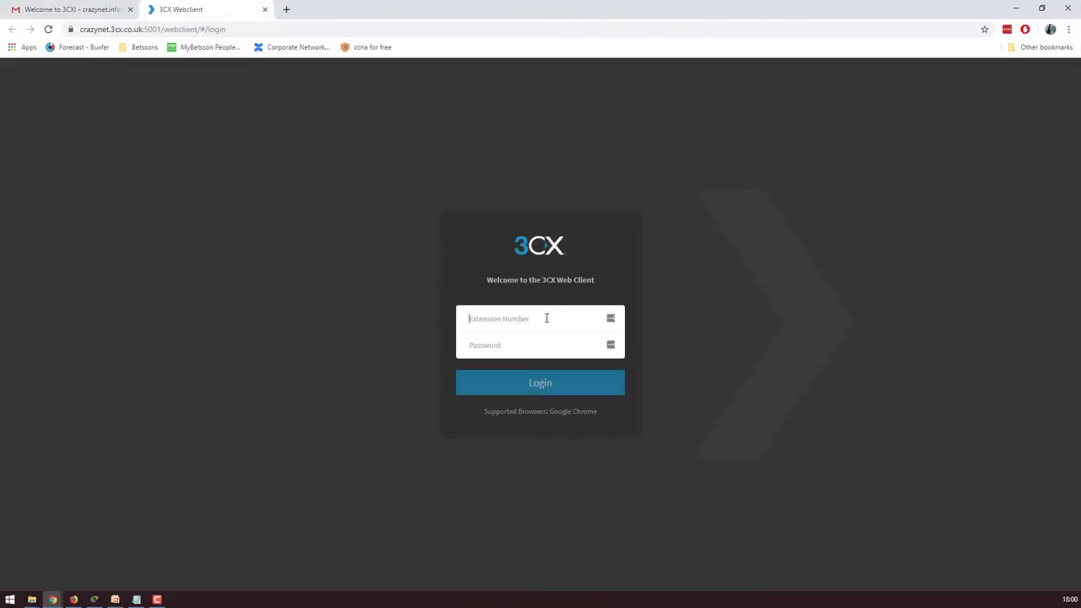
pyautogui.rightClick(507, 346)
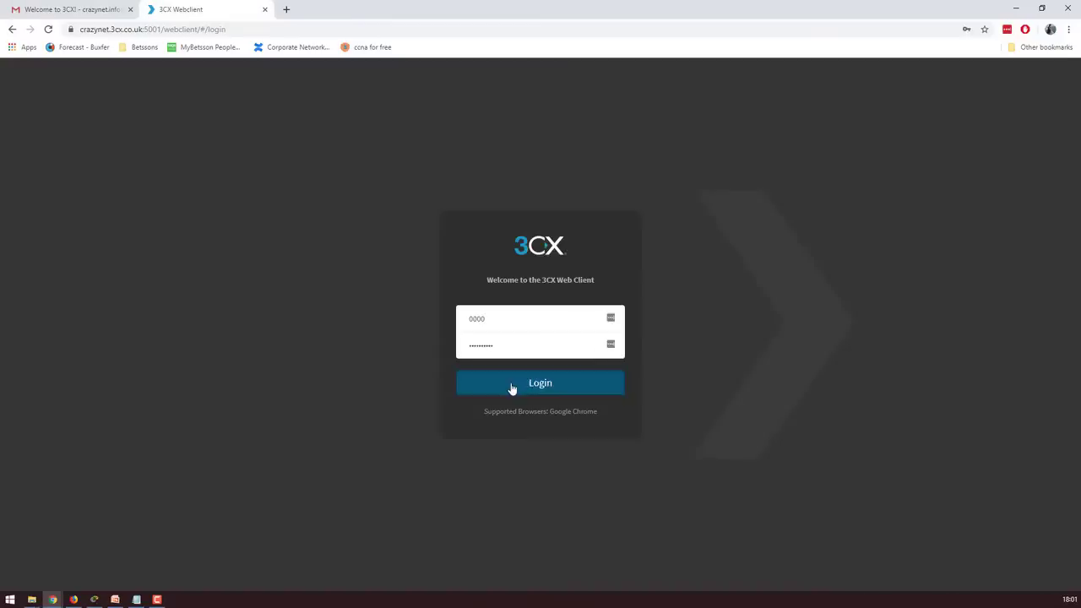
pyautogui.click(512, 391)
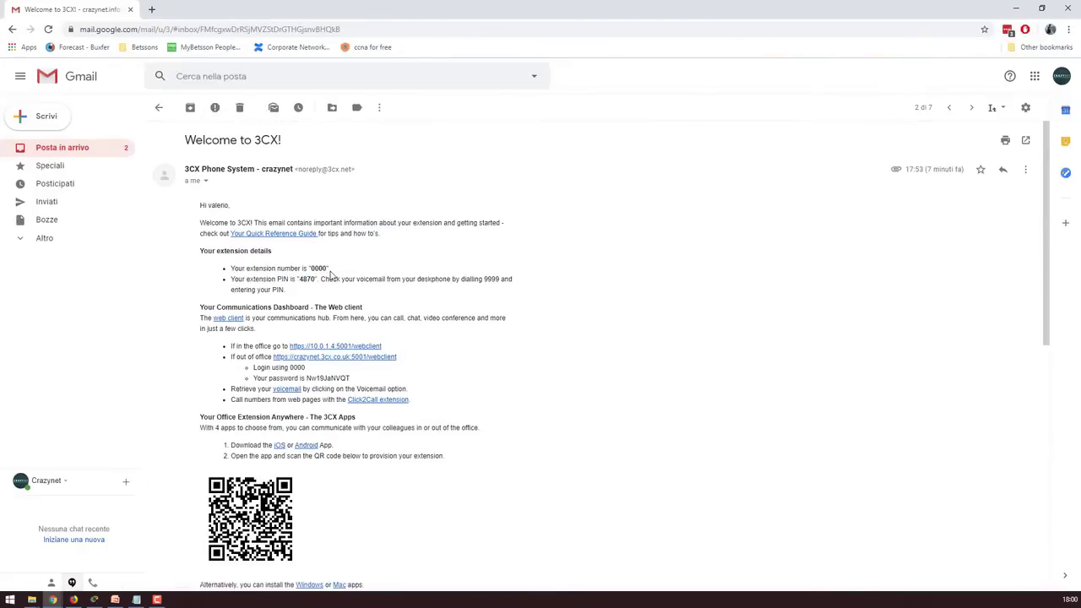
pyautogui.scroll(-1, 386, 306)
pyautogui.doubleClick(327, 321)
pyautogui.rightClick(328, 324)
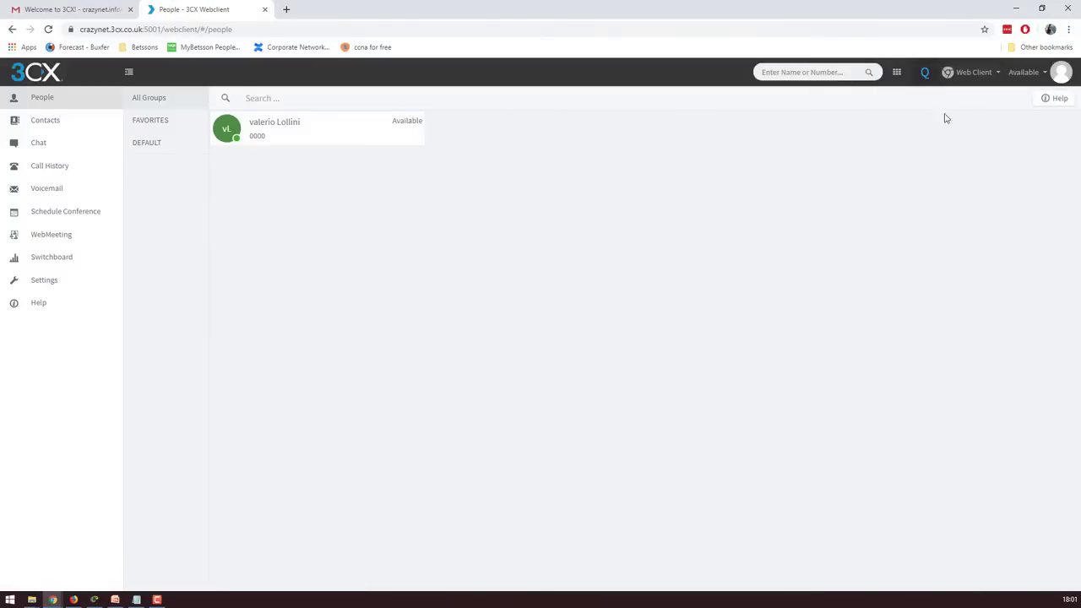
pyautogui.click(147, 142)
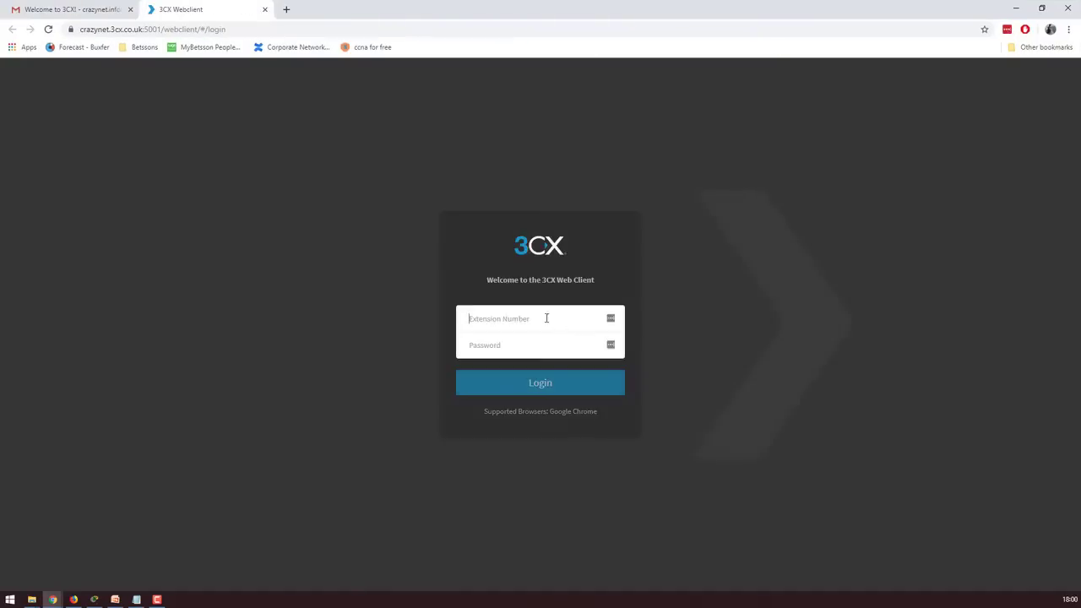
pyautogui.write('0000')
# Enter extension 0000 with the pasted password and try signing in to the web client
pyautogui.rightClick(507, 345)
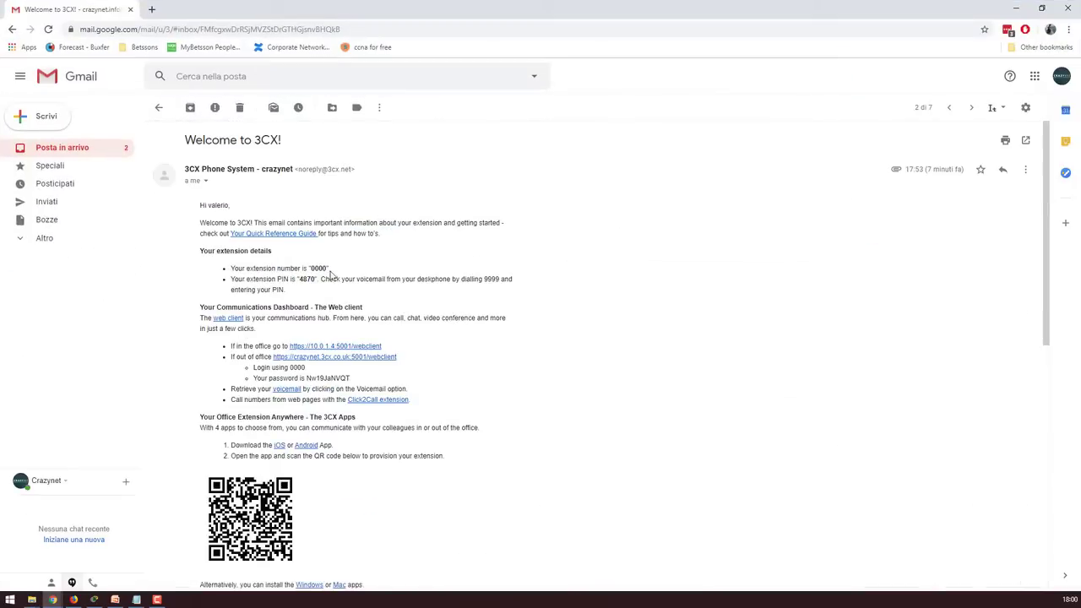
pyautogui.doubleClick(328, 322)
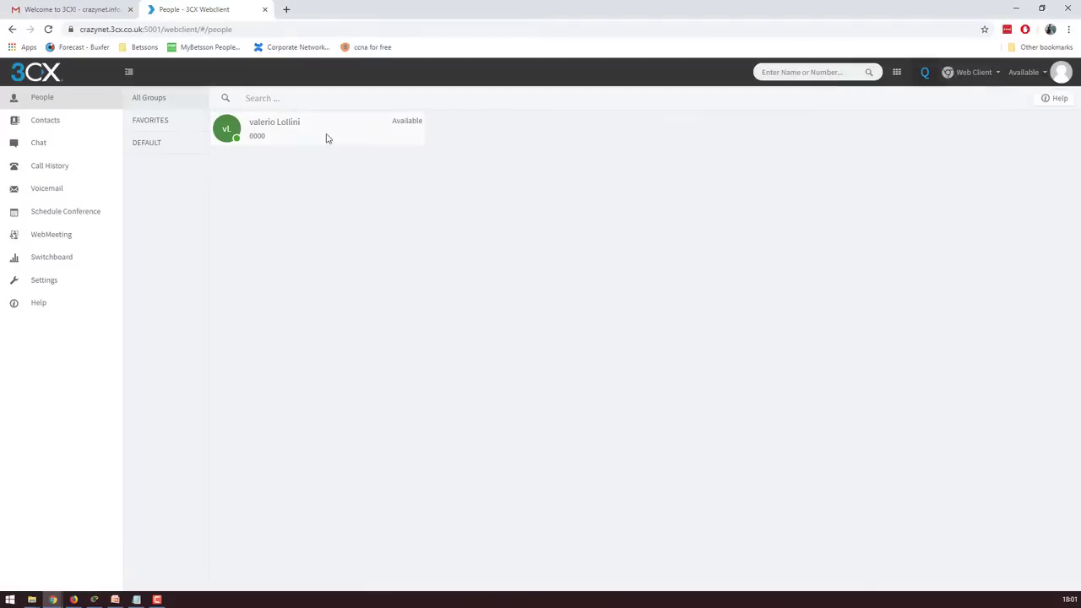
pyautogui.click(50, 164)
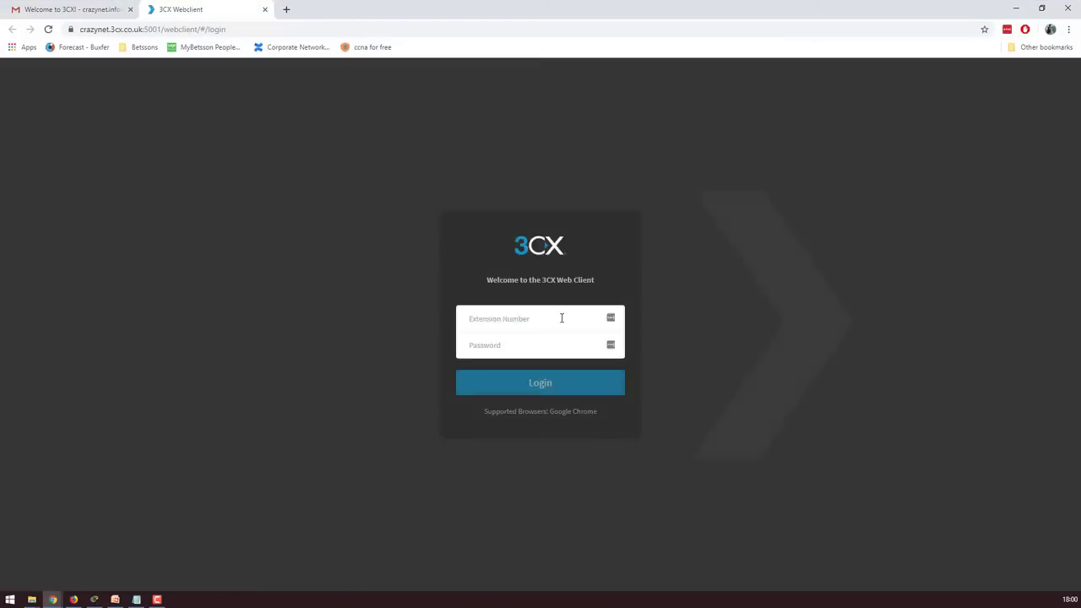
pyautogui.write('0000')
pyautogui.rightClick(507, 346)
pyautogui.click(533, 463)
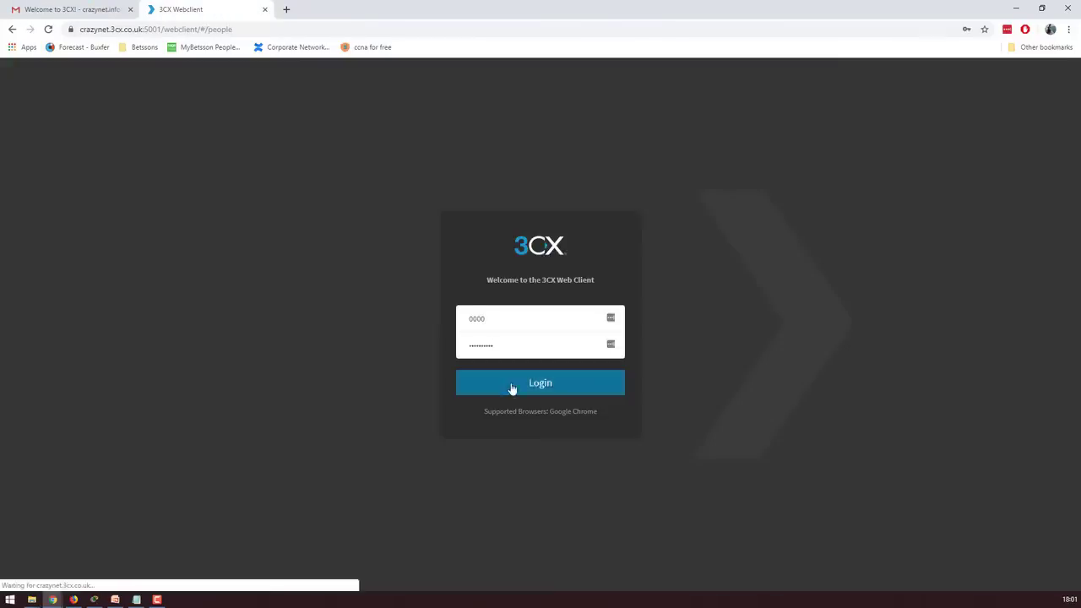
pyautogui.click(510, 387)
pyautogui.click(89, 166)
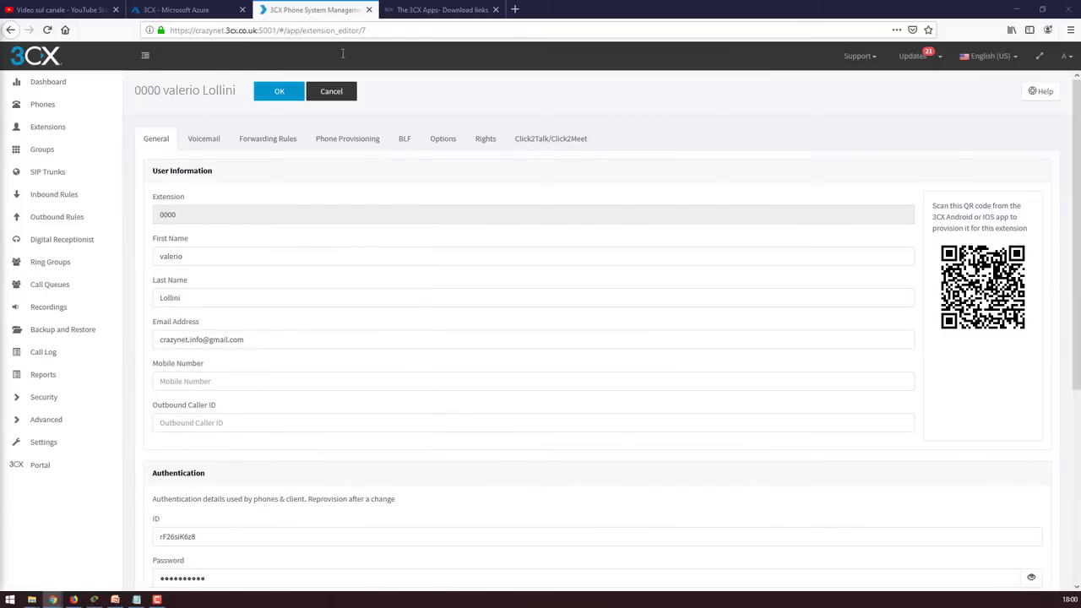
# Maximize the Gmail window over the console to show the Welcome to 3CX! email
pyautogui.moveTo(374, 77); pyautogui.dragTo(579, 102)
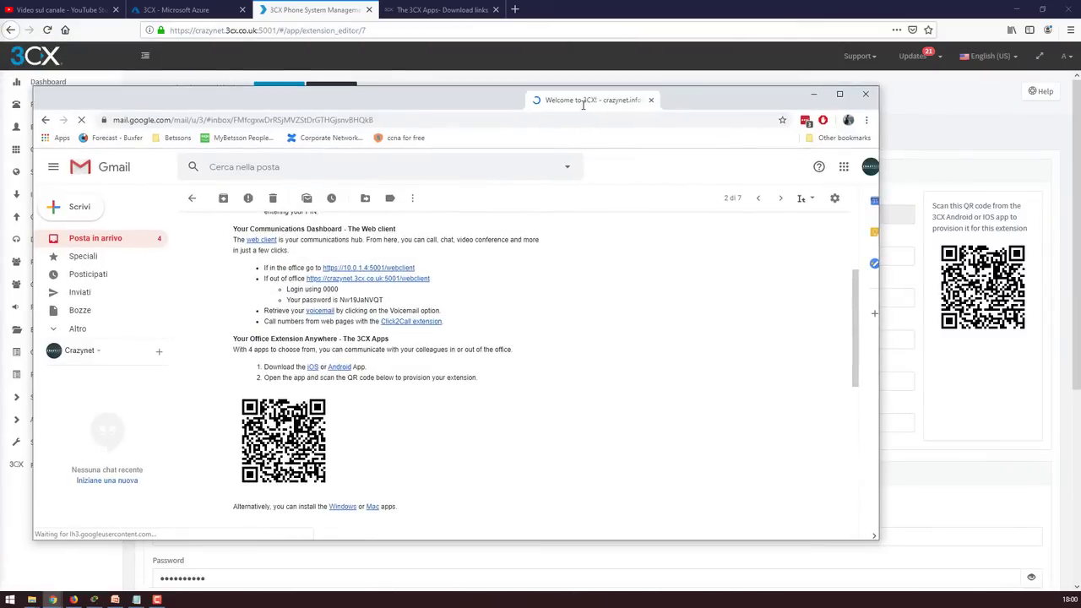
pyautogui.doubleClick(579, 102)
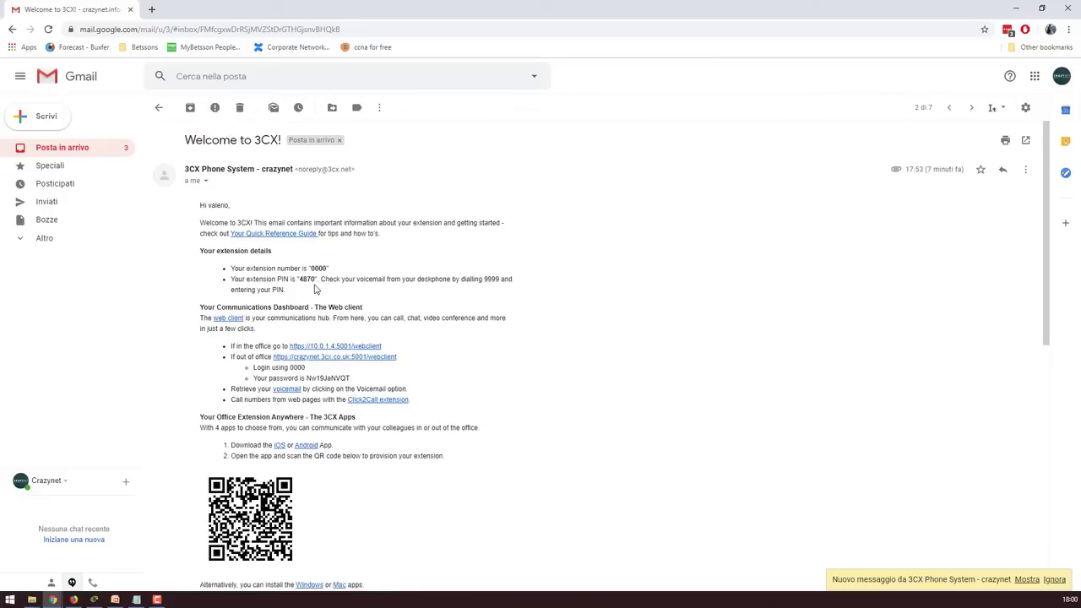
pyautogui.scroll(-1, 413, 341)
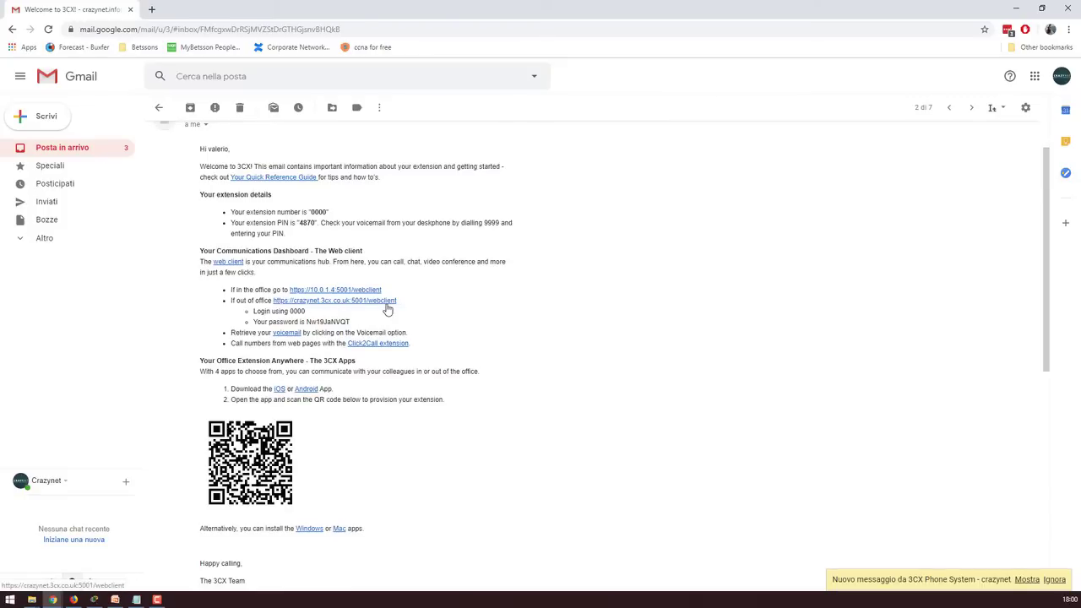
# Open the web client link, copy the password and begin entering extension 0000
pyautogui.click(372, 301)
pyautogui.hotkey('ctrl', 'shift', 'Tab')
pyautogui.doubleClick(327, 322)
pyautogui.rightClick(329, 323)
pyautogui.click(361, 333)
pyautogui.hotkey('ctrl', 'Tab')
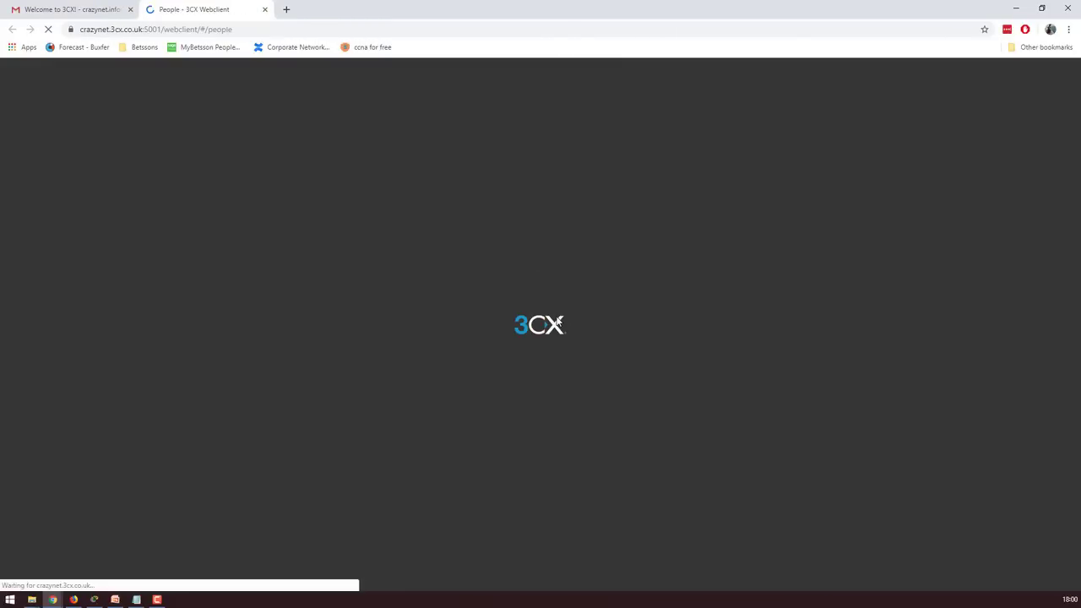
pyautogui.click(546, 319)
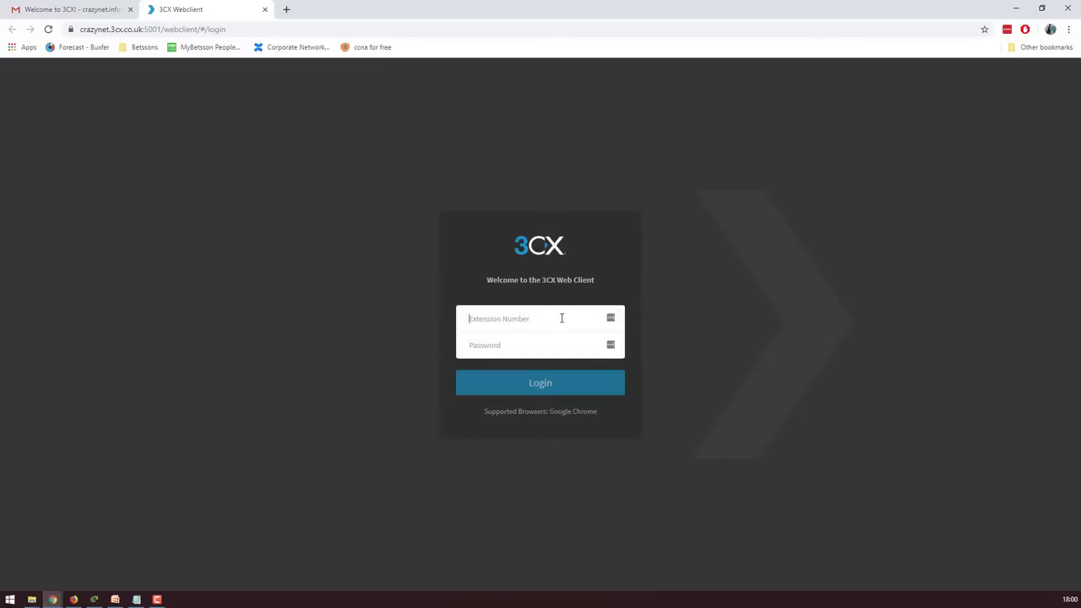
pyautogui.write('0000')
# Recopy the password from the welcome email and re-enter extension 0000
pyautogui.click(103, 10)
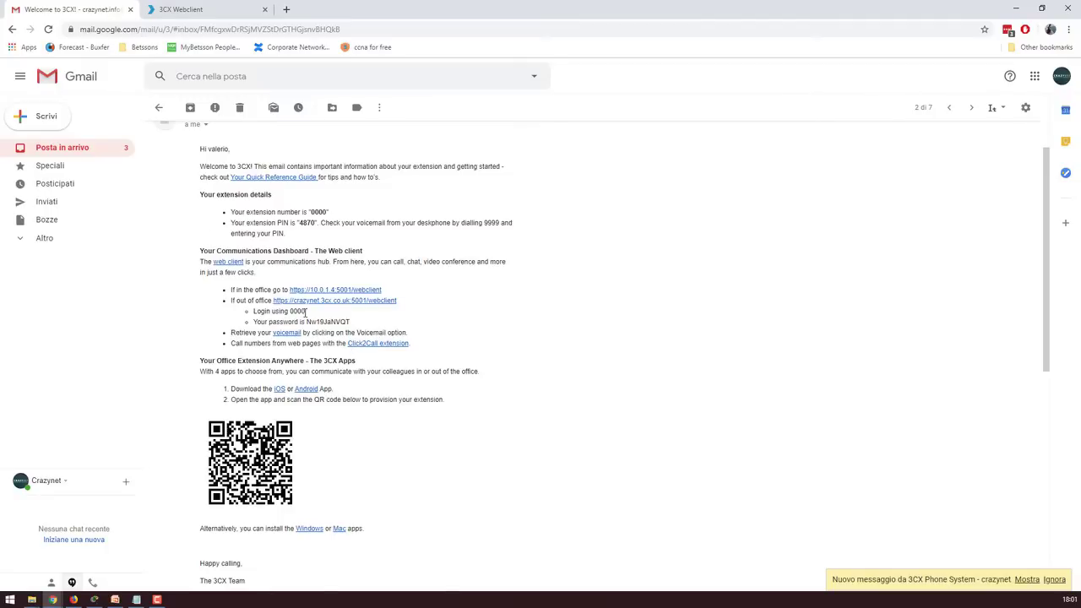
pyautogui.moveTo(308, 321); pyautogui.dragTo(366, 324)
pyautogui.rightClick(340, 322)
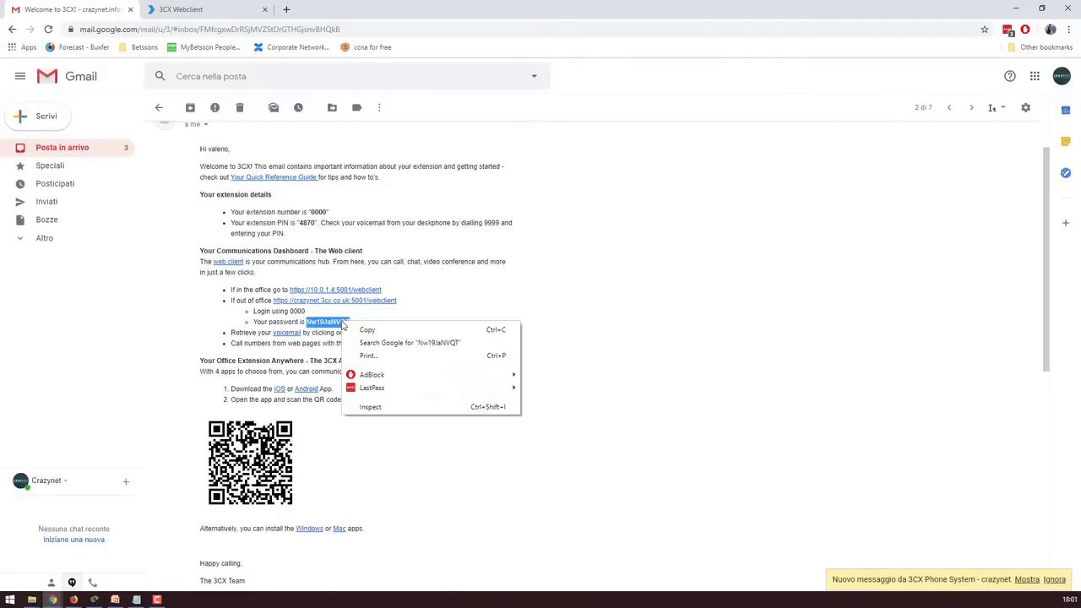
pyautogui.click(363, 331)
pyautogui.click(251, 12)
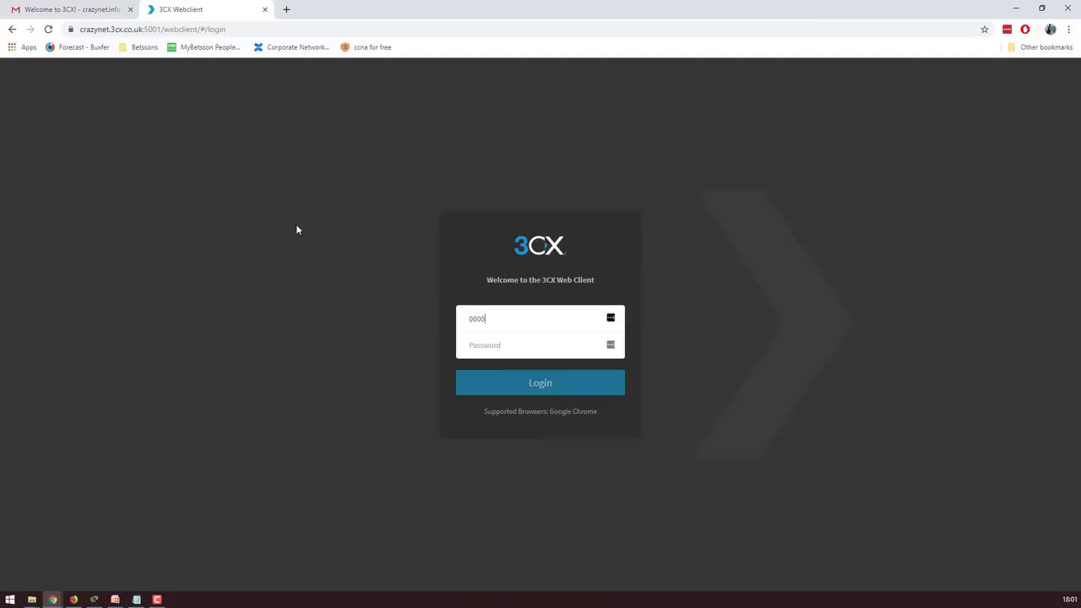
pyautogui.rightClick(508, 345)
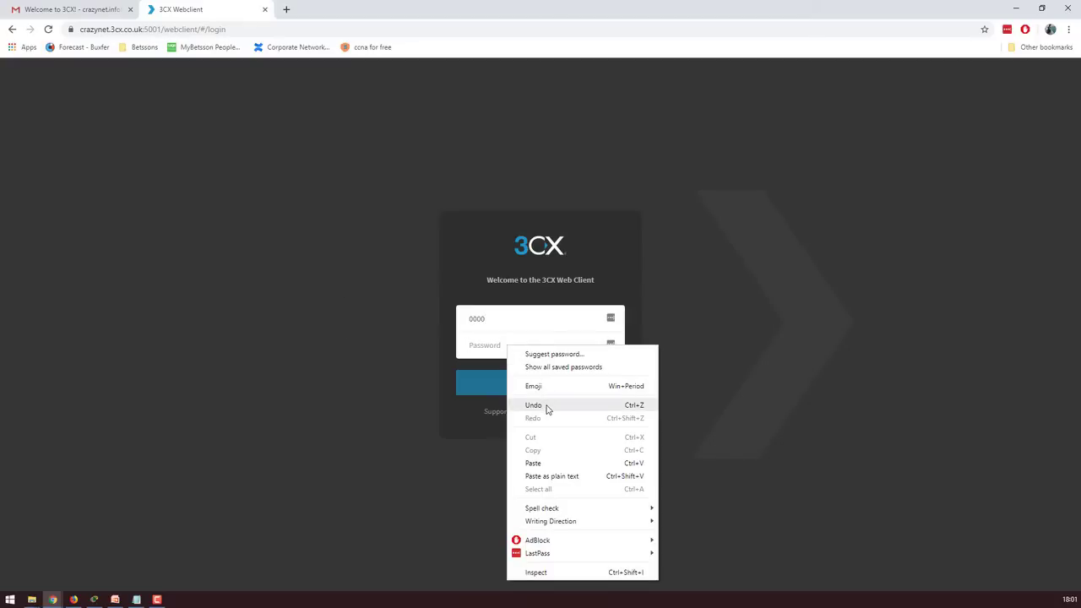
pyautogui.click(547, 409)
pyautogui.write('000')
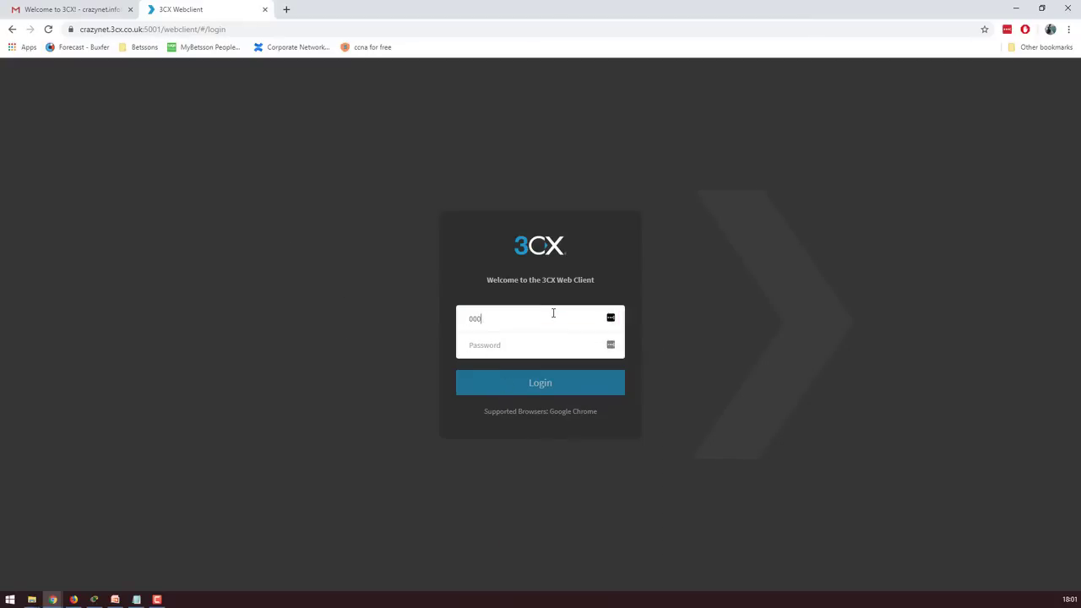
# Paste the password, log in, and decline the Chrome and LastPass save-password offers
pyautogui.click(91, 7)
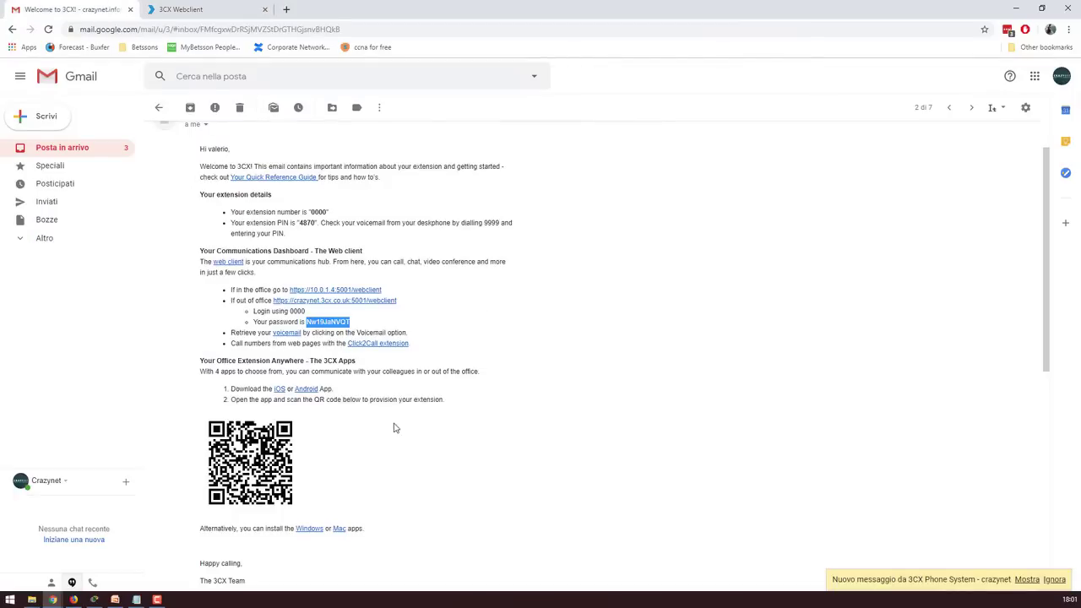
pyautogui.rightClick(327, 329)
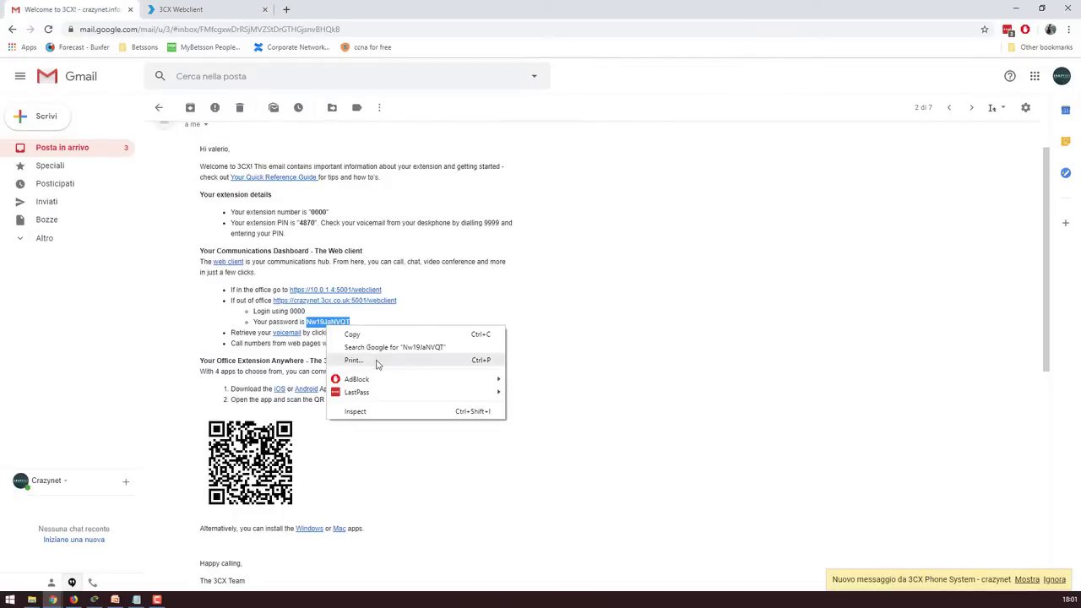
pyautogui.click(360, 335)
pyautogui.click(184, 9)
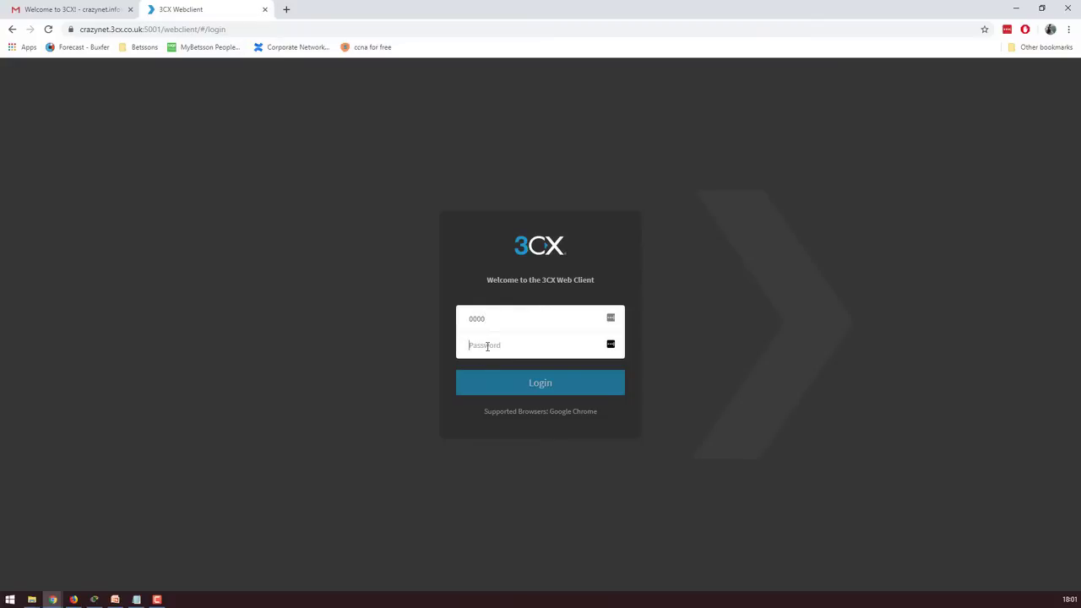
pyautogui.click(487, 347)
pyautogui.hotkey('ctrl', 'v')
pyautogui.click(509, 384)
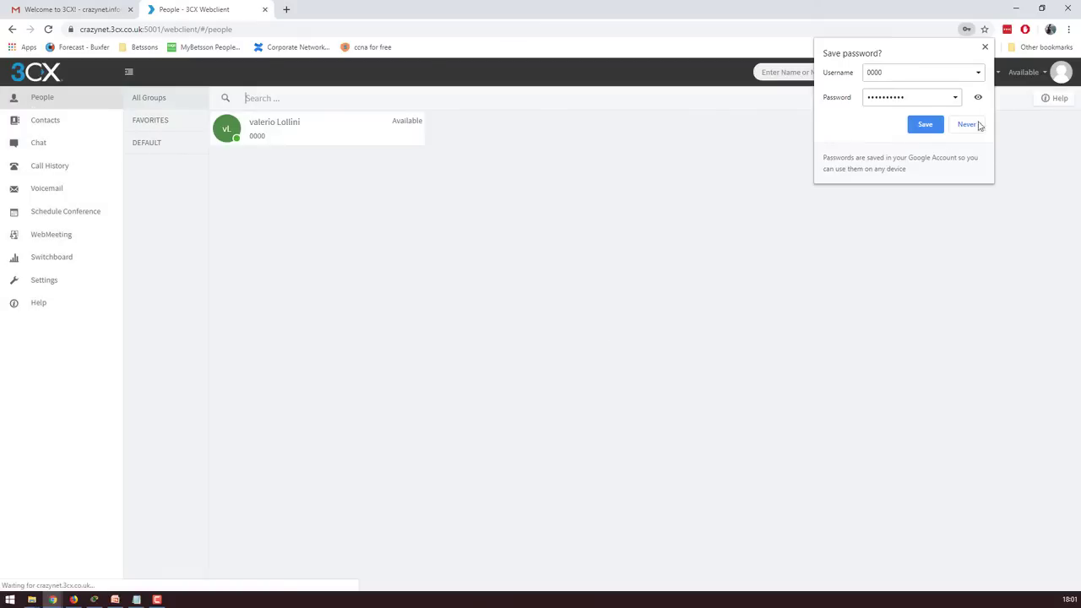
pyautogui.click(966, 125)
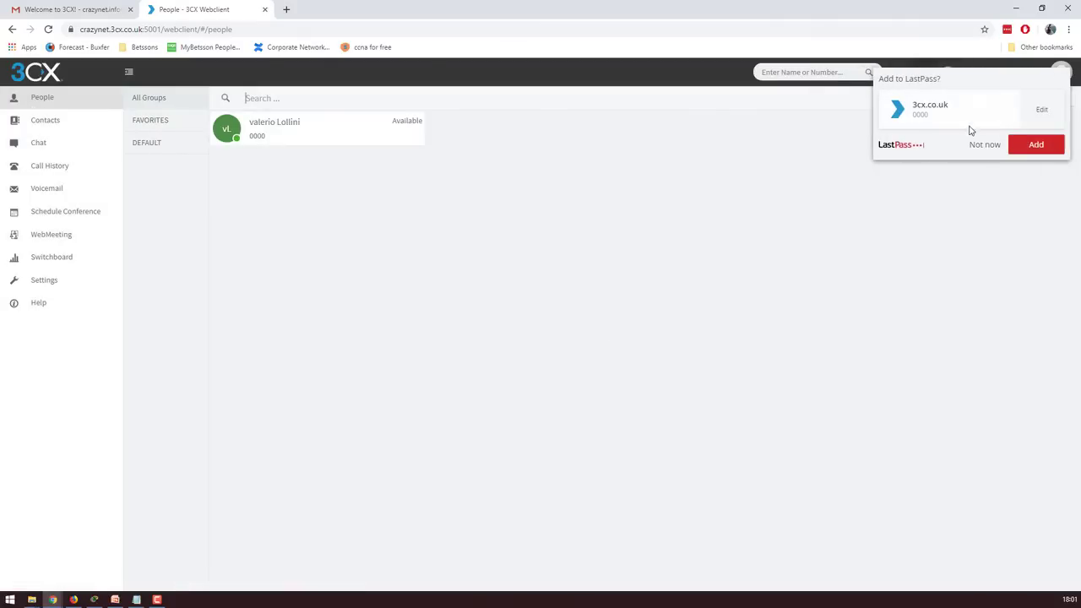
pyautogui.click(997, 148)
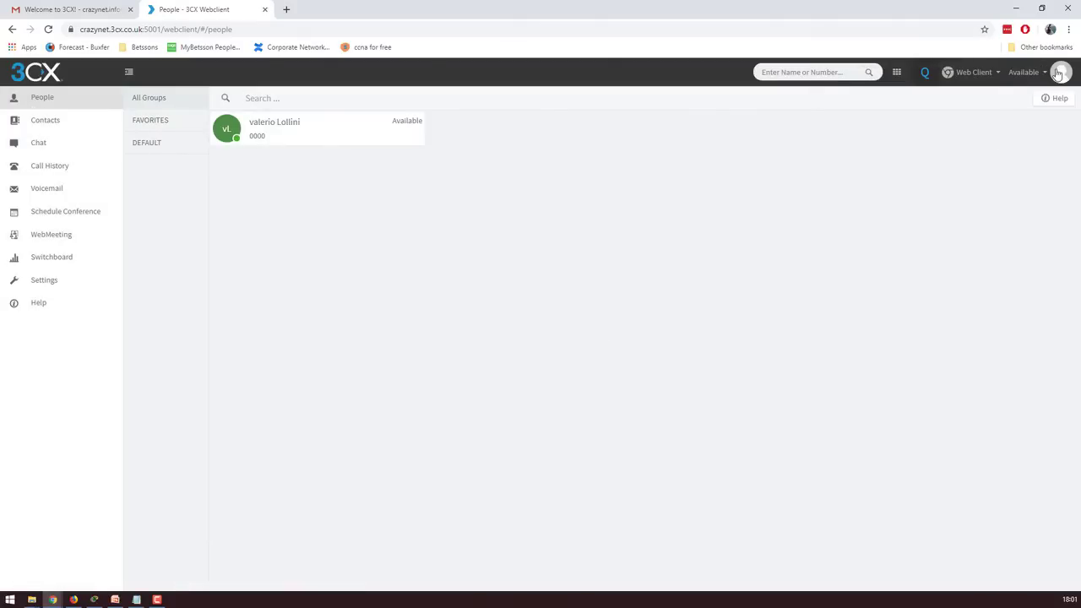
# View Call History under the Abandoned, Missed, Incoming and All filters, then close the web client
pyautogui.click(972, 74)
pyautogui.click(964, 102)
pyautogui.click(36, 169)
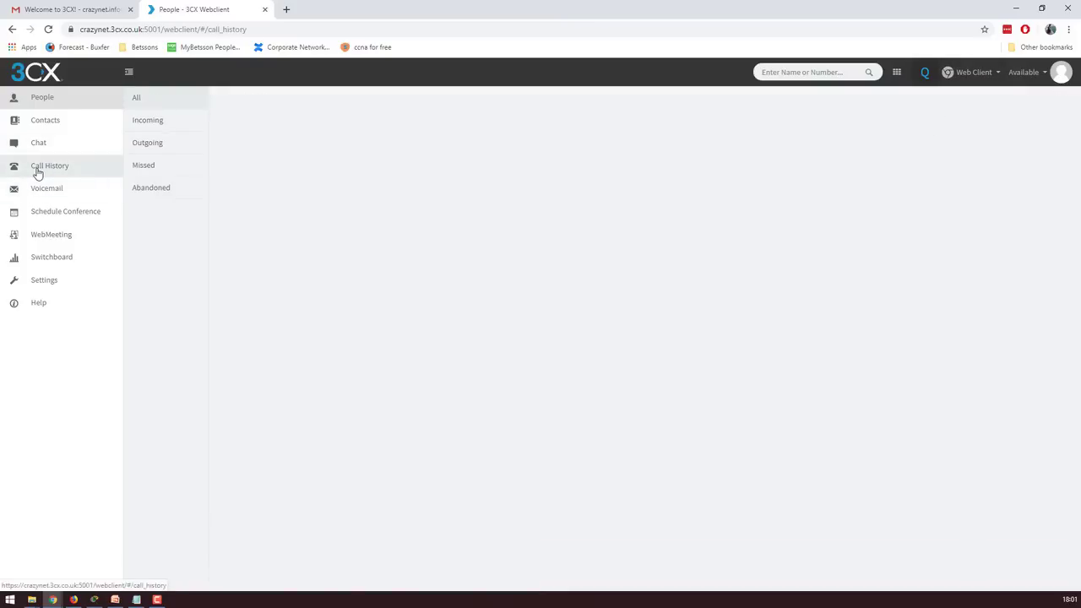
pyautogui.click(156, 190)
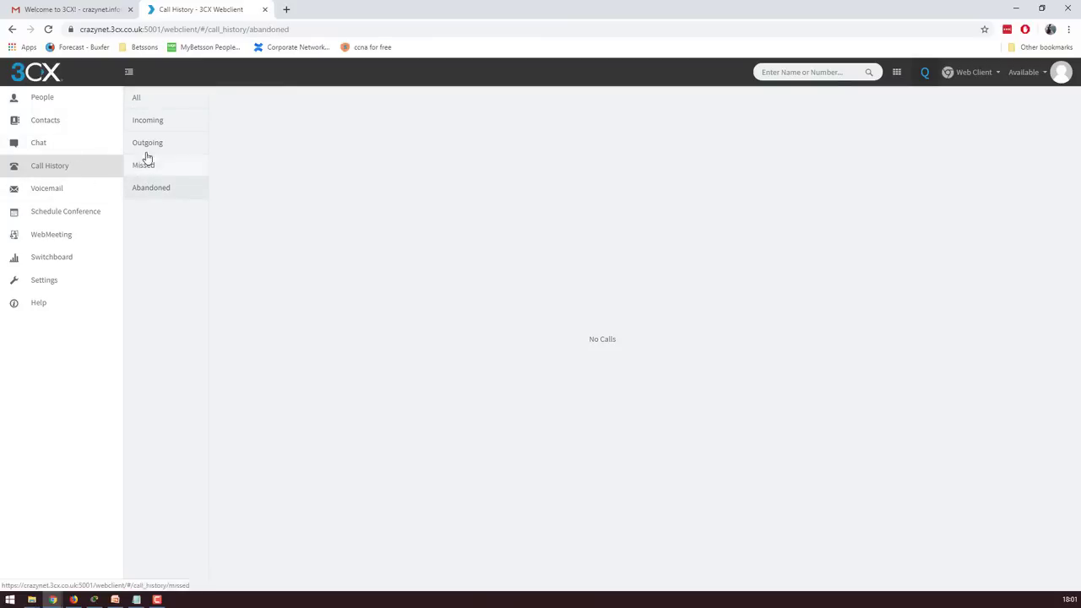
pyautogui.click(148, 166)
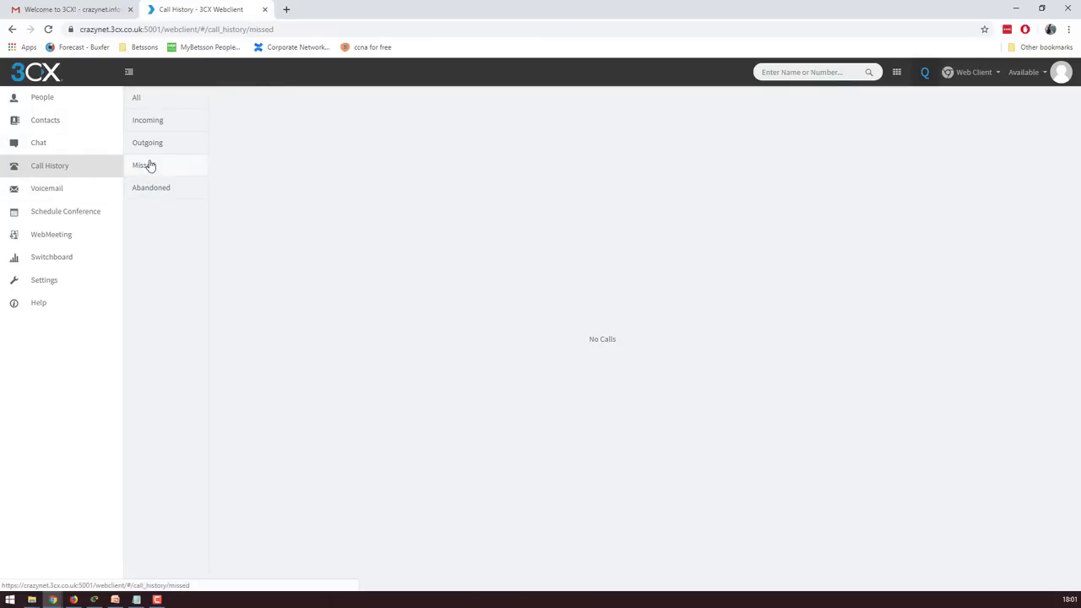
pyautogui.click(147, 118)
pyautogui.click(145, 101)
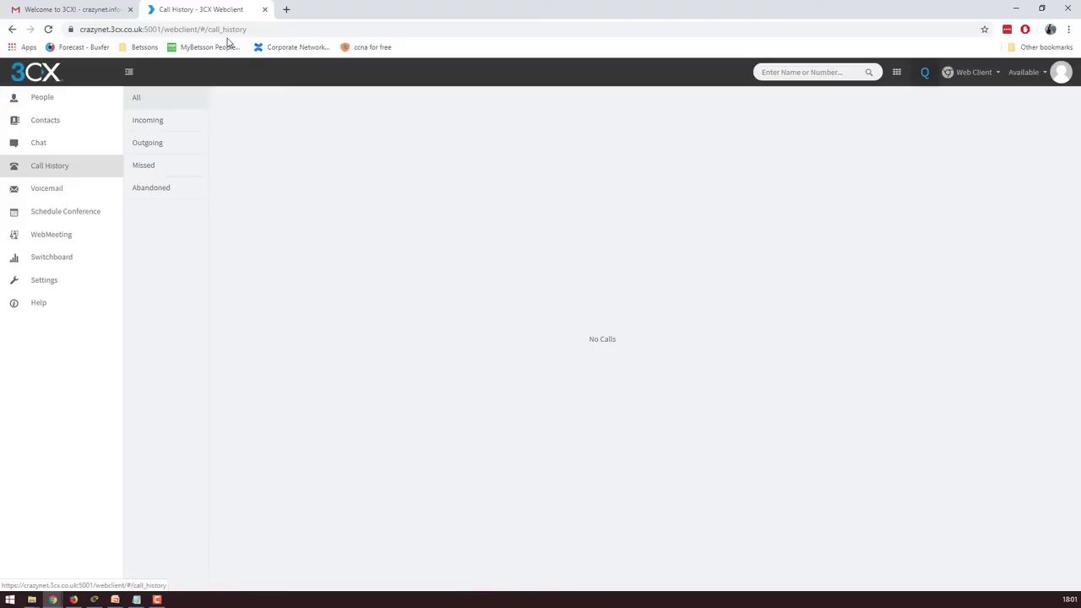
pyautogui.click(264, 9)
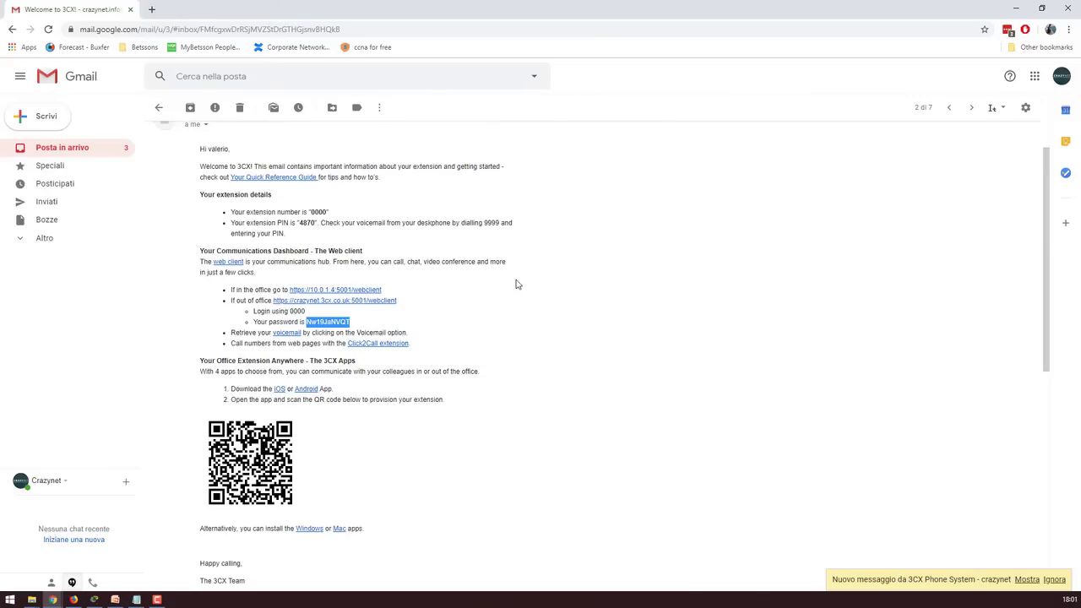
# Minimize Chrome and go to the SIP Trunks page in the management console
pyautogui.scroll(1, 512, 285)
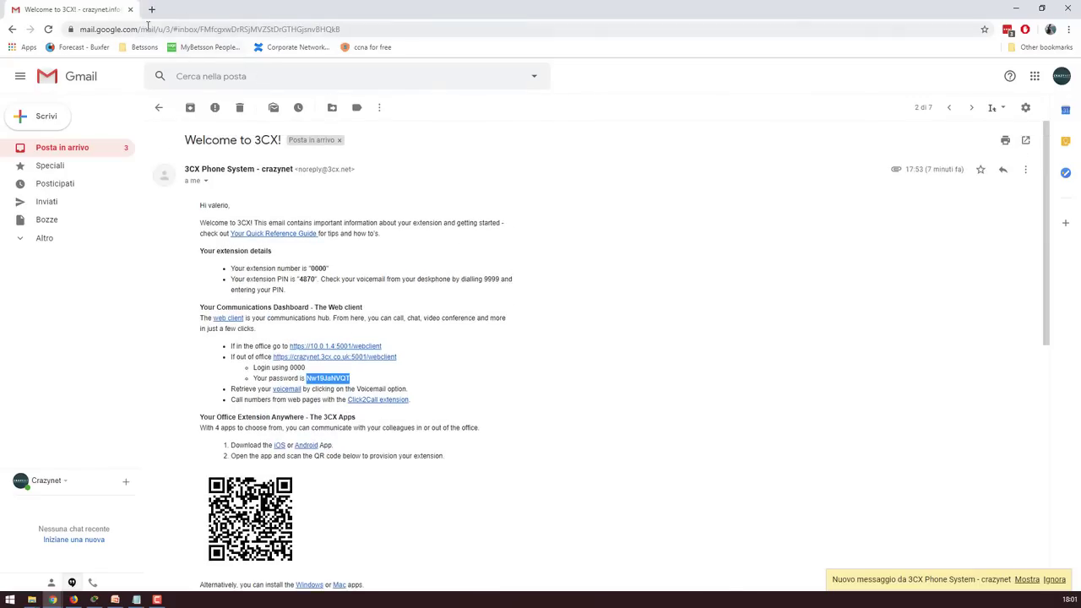
pyautogui.click(52, 600)
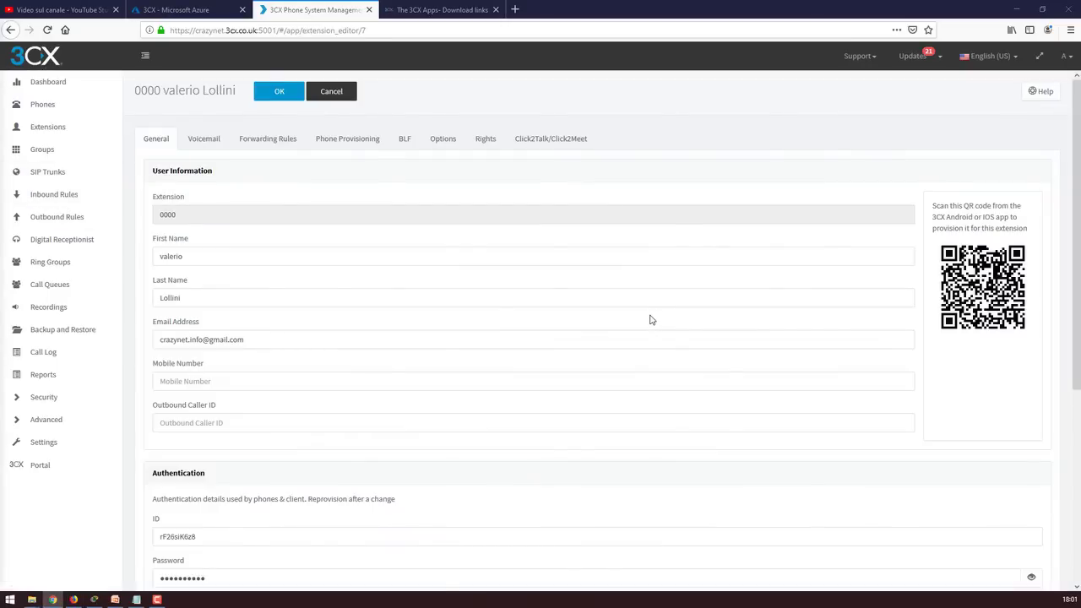
pyautogui.click(54, 173)
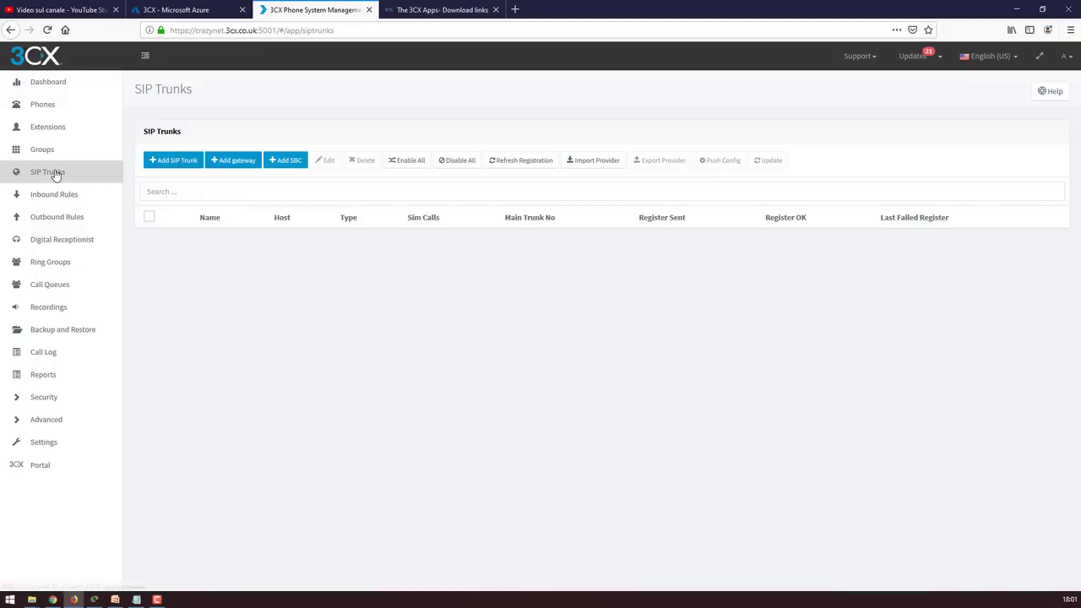